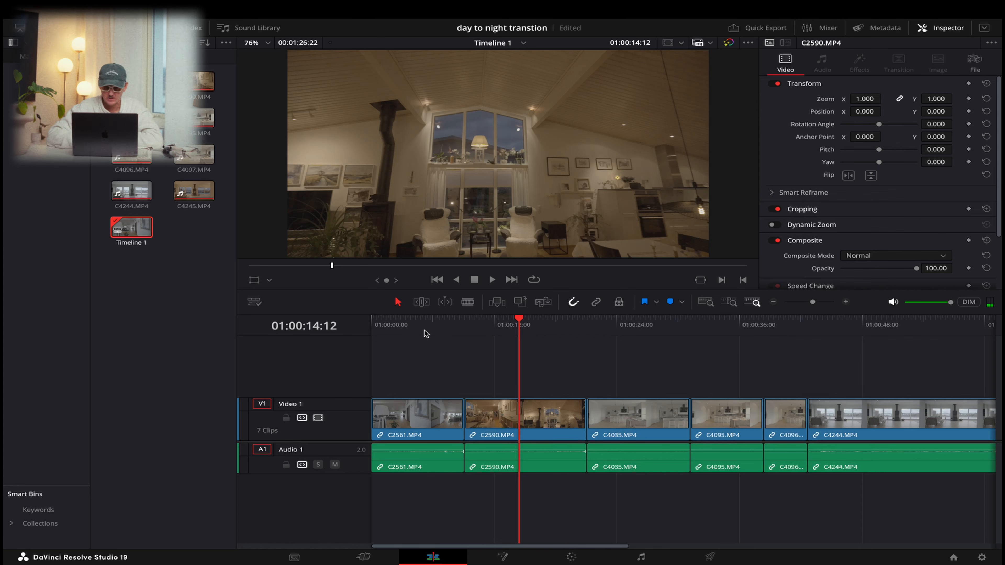
- Compare matching frames of the day clip C2561 and the night clip C2590 on the timeline
left_click(513, 326)
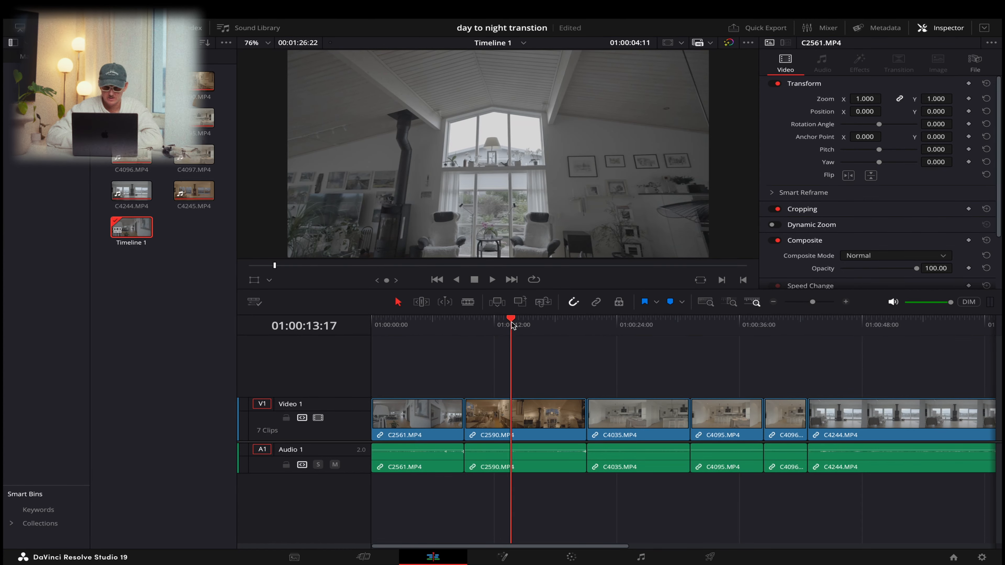
left_click_drag(445, 333, 423, 332)
left_click(509, 327)
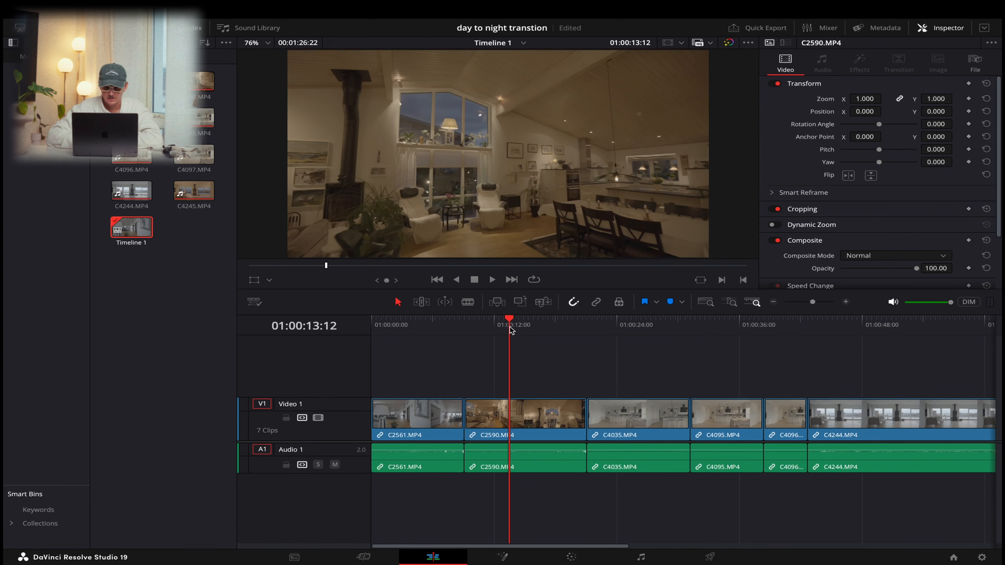
left_click(416, 324)
left_click(501, 326)
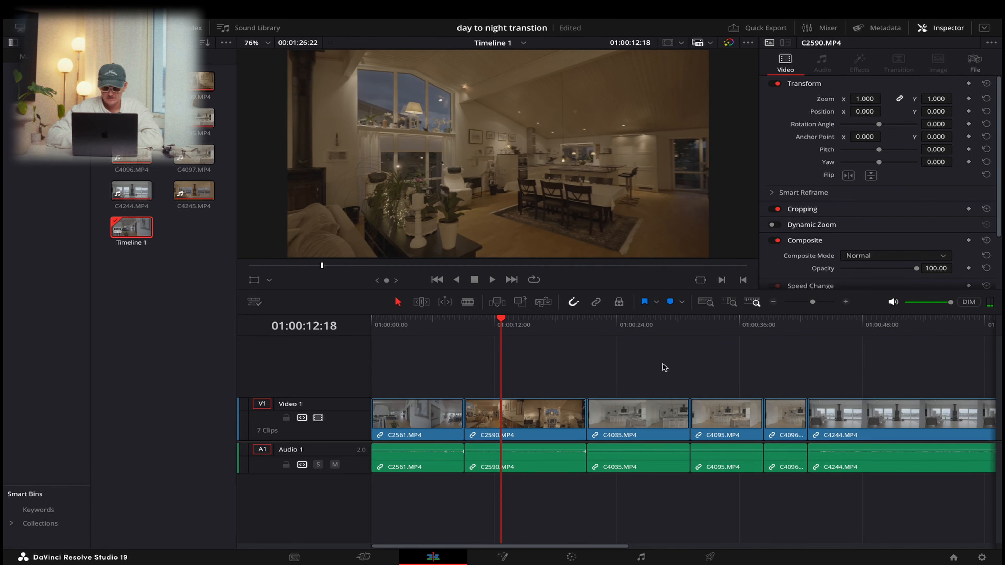
- Review the framing of the kitchen clips C4035 and C4095 and the day and night fireplace clips C4244 and C4245
scroll(653, 363, "right", 5)
left_click(499, 327)
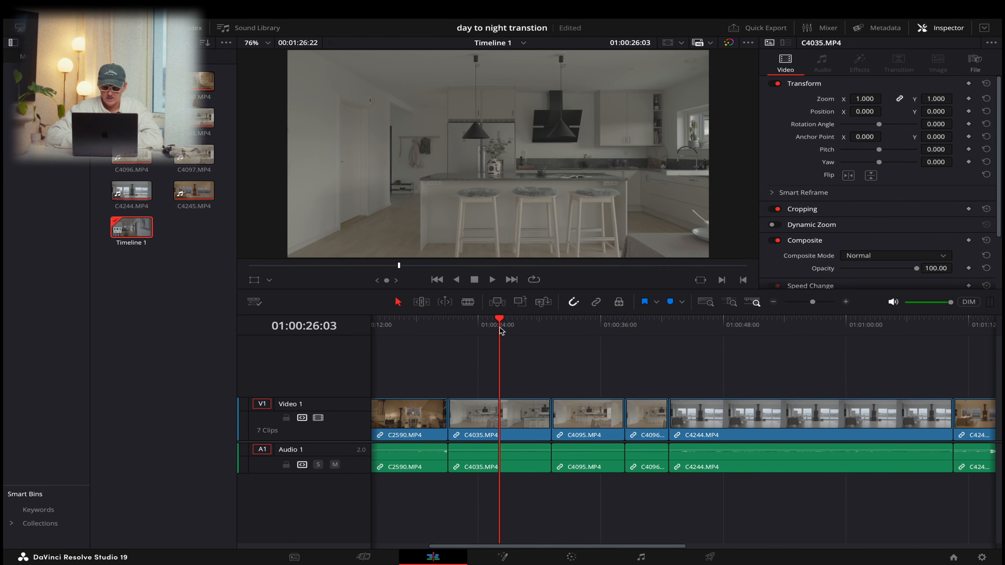
left_click_drag(499, 315, 600, 328)
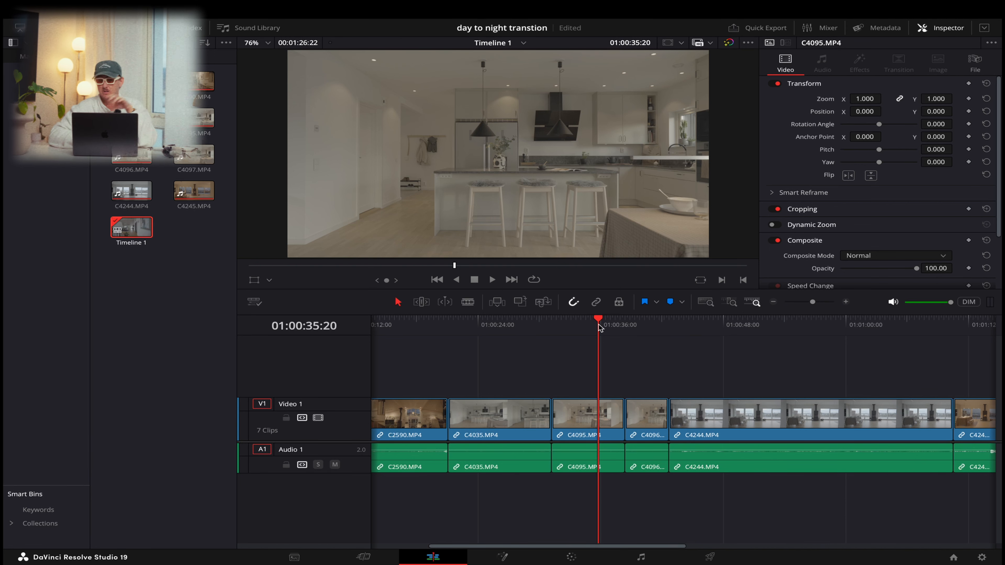
scroll(668, 360, "right", 5)
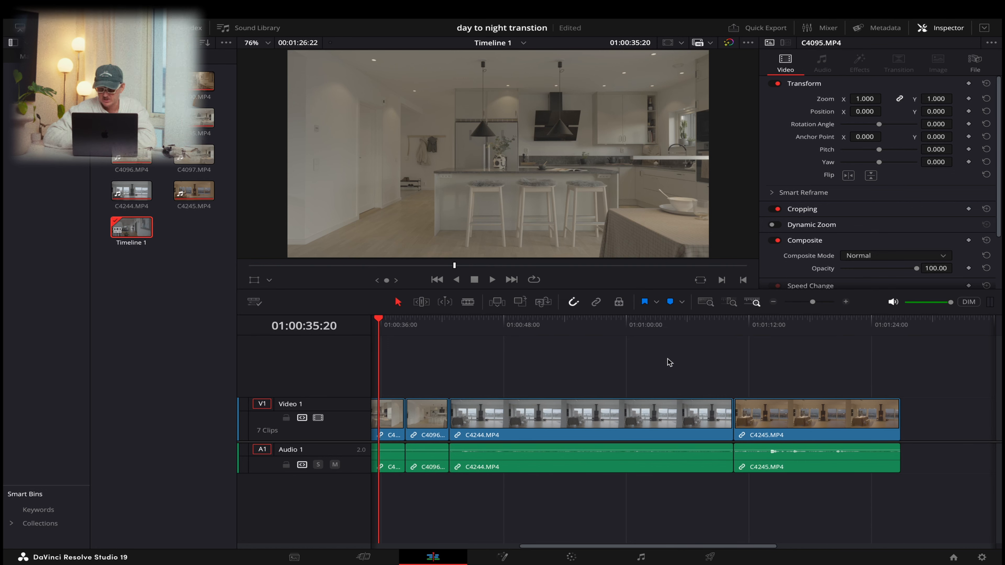
left_click(564, 321)
left_click_drag(565, 322, 660, 334)
key("ctrl+b")
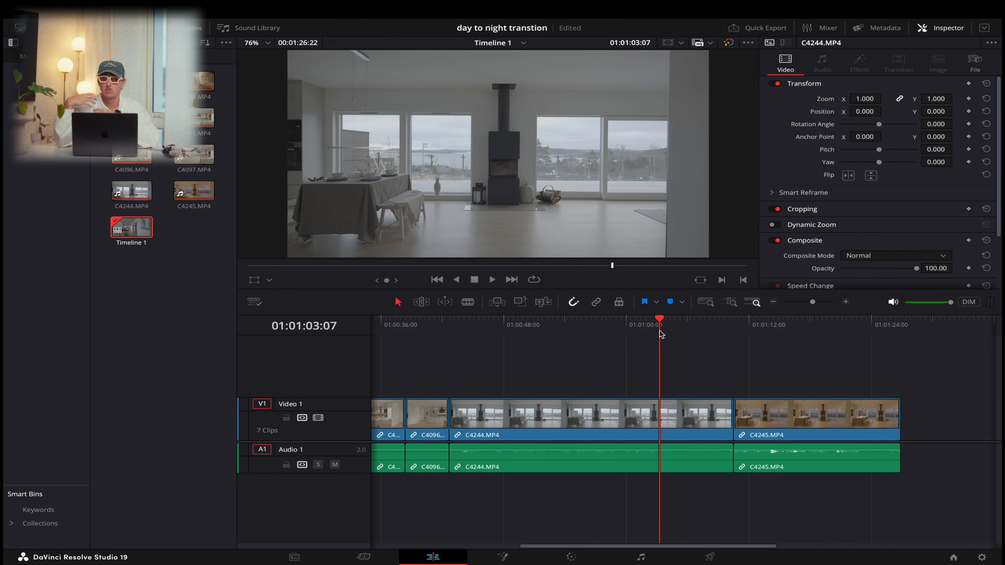
left_click_drag(665, 322, 788, 326)
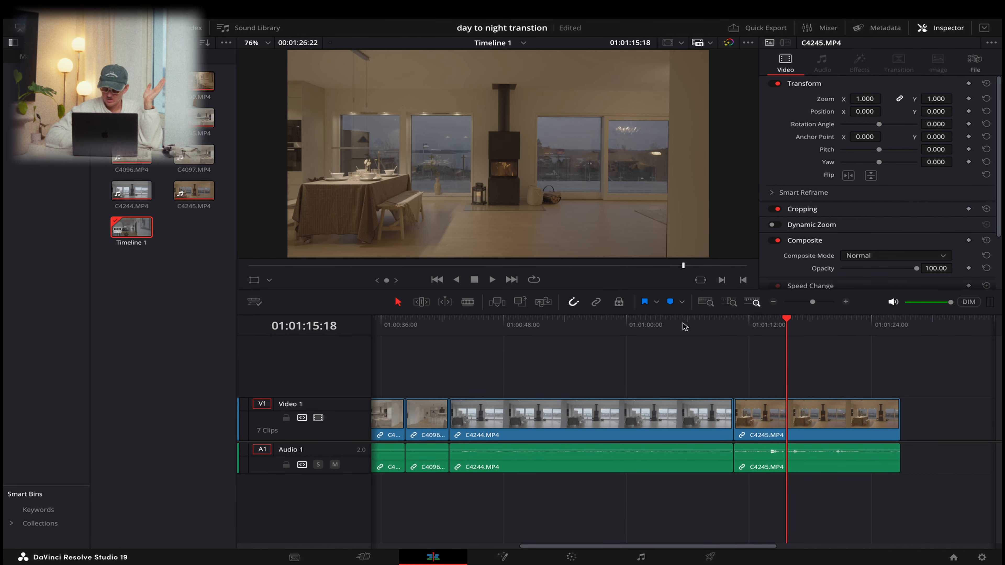
- Split the day clip C2561 at 01:00:03:16 and delete the leftover footage and audio after the cut
scroll(684, 326, "left", 5)
left_click(431, 324)
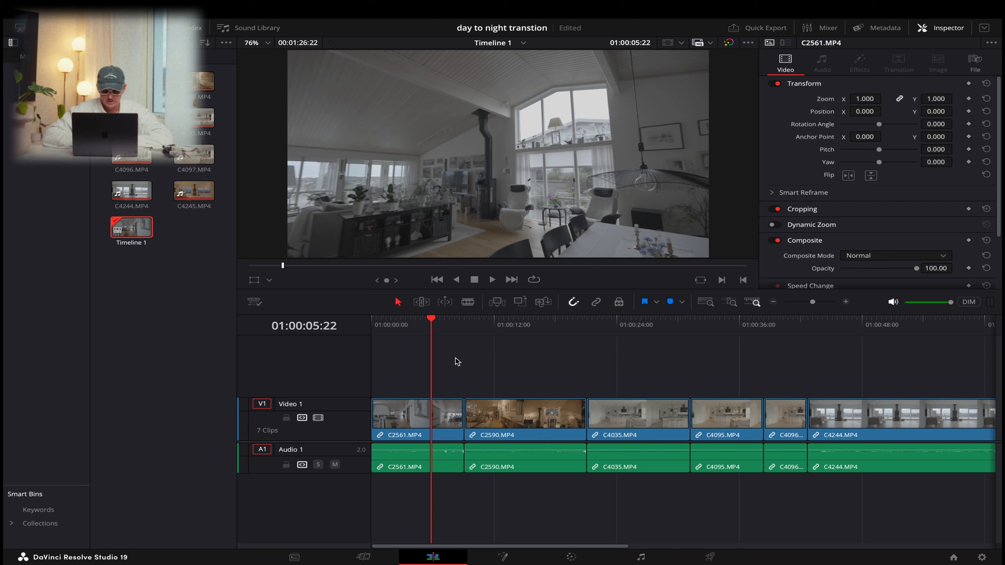
left_click_drag(432, 326, 411, 330)
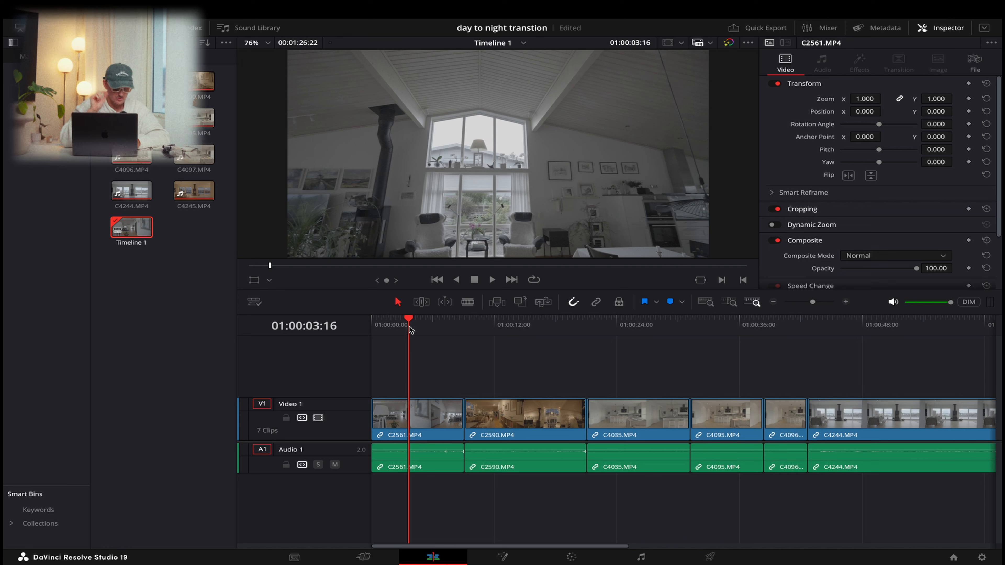
key("ctrl+b")
left_click(440, 417)
key("BackSpace")
left_click(438, 460)
key("BackSpace")
- Trim the start of the night clip C2590 to the matching frame and place the rest directly after C2561
left_click(503, 404)
left_click_drag(412, 328, 522, 344)
key("ctrl+b")
left_click(496, 414)
key("BackSpace")
left_click_drag(554, 412, 441, 412)
- Compare the last frame of C2561 with the first frame of C2590 by stepping back and forth across the cut
left_click_drag(401, 326, 401, 326)
key("Right")
key("Right")
key("Right")
key("Right")
key("Right")
key("Right")
key("Right")
key("Right")
key("Right")
key("Right")
key("Right")
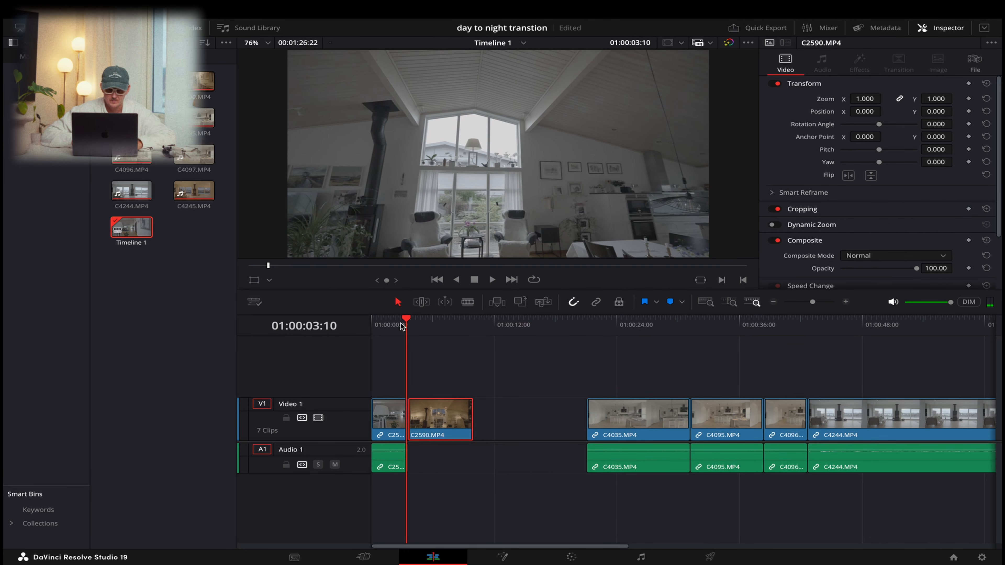
key("Right")
key("Right")
key("Right")
key("Right")
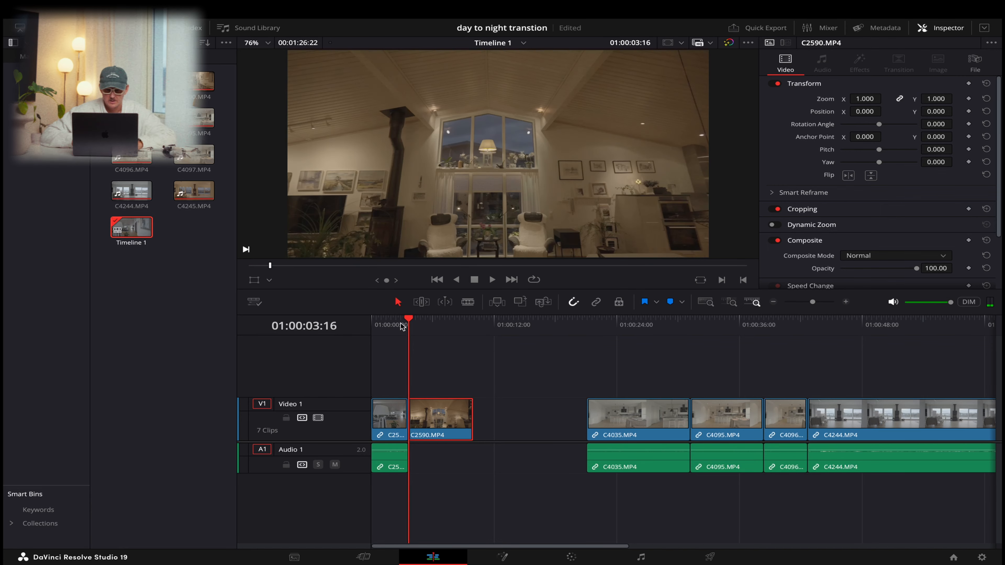
key("Left")
key("Right")
key("Left")
key("Right")
key("Right")
key("Left")
key("Left")
key("Right")
key("Left")
key("Right")
key("Left")
key("Right")
key("Left")
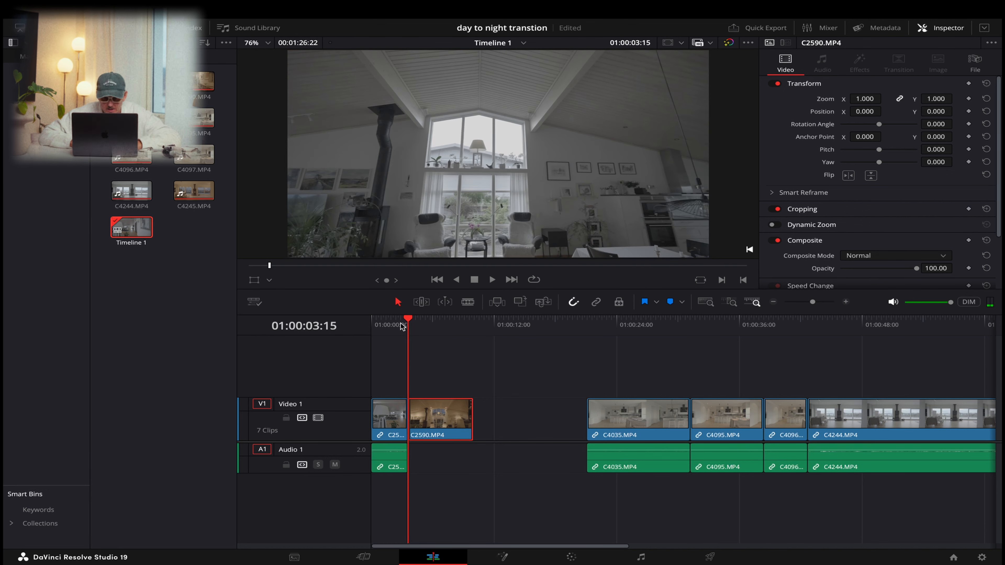
key("Right")
key("Left")
key("Right")
key("Left")
key("Right")
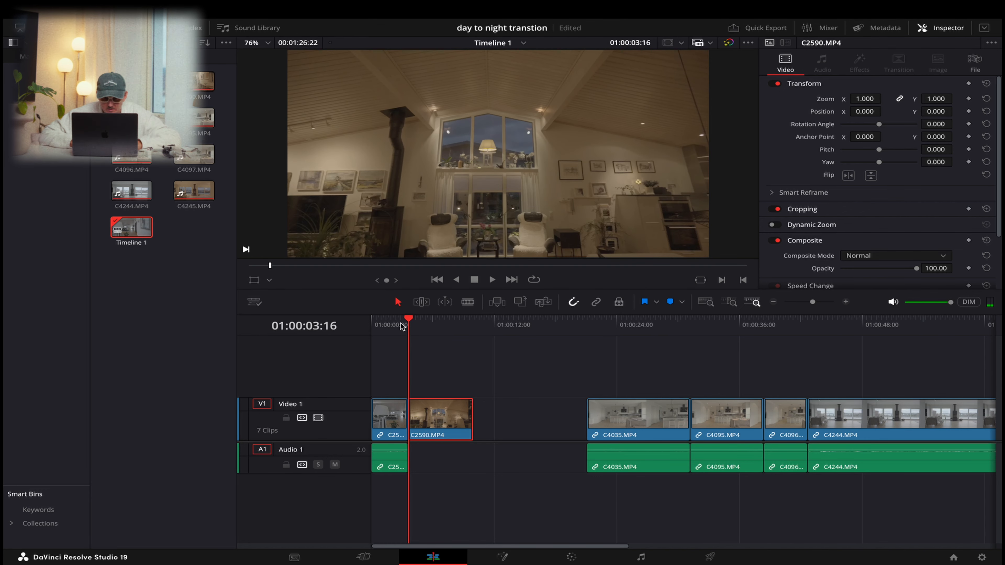
- Fine-tune the start of C2590 at the cut by a few frames to match the end of C2561
left_click(819, 302)
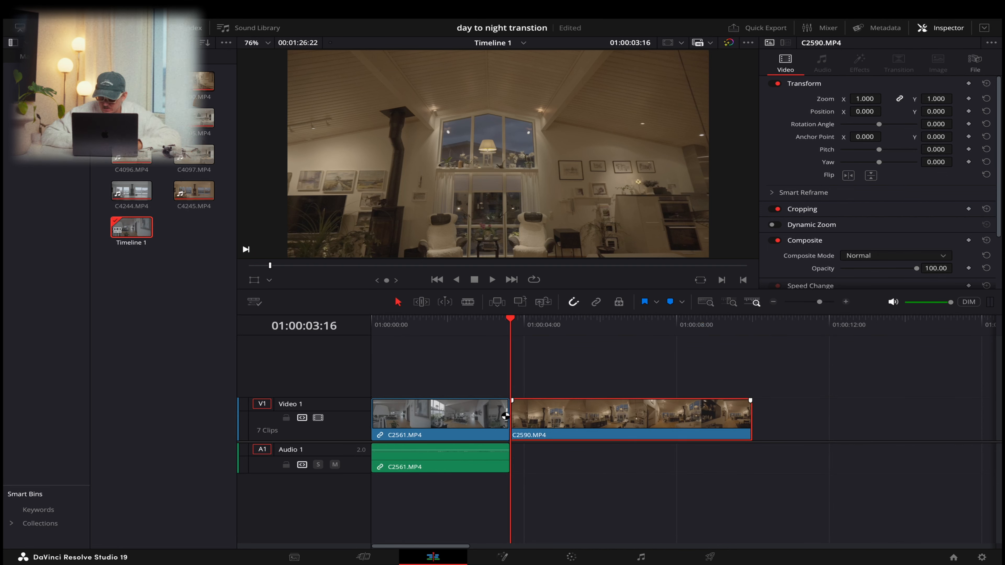
left_click_drag(536, 420, 550, 420)
left_click_drag(528, 418, 550, 420)
key("Left")
key("Right")
key("Left")
key("Right")
key("Left")
key("Right")
key("Left")
key("Right")
key("Left")
key("Right")
key("Left")
key("Right")
key("Left")
key("Right")
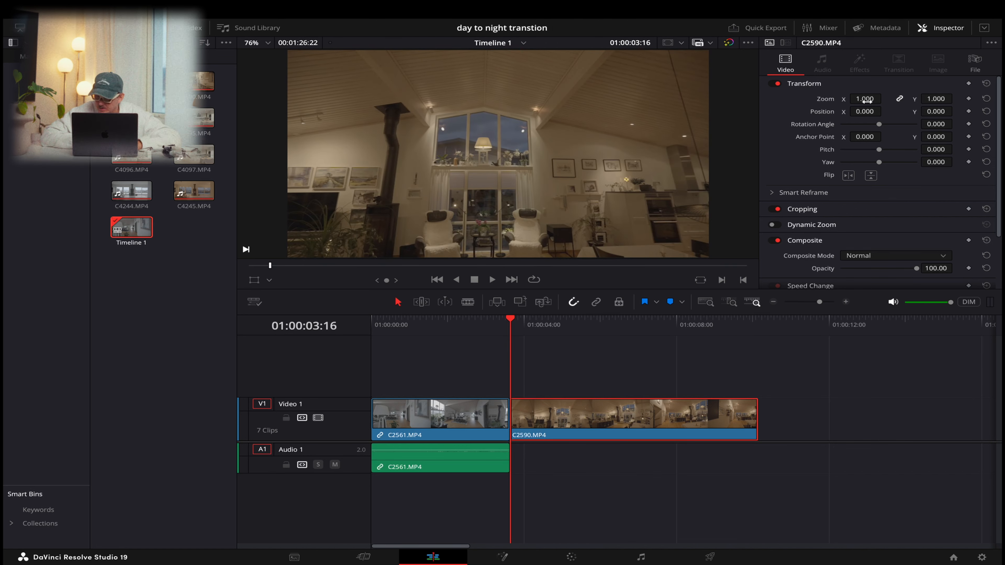
- Set C2590's zoom to 1.040, position X to -7 and position Y to -9 to align it with C2561 at the cut
mouse_move(884, 98)
left_mouse_down()
mouse_move(932, 111)
mouse_move(884, 111)
left_mouse_up()
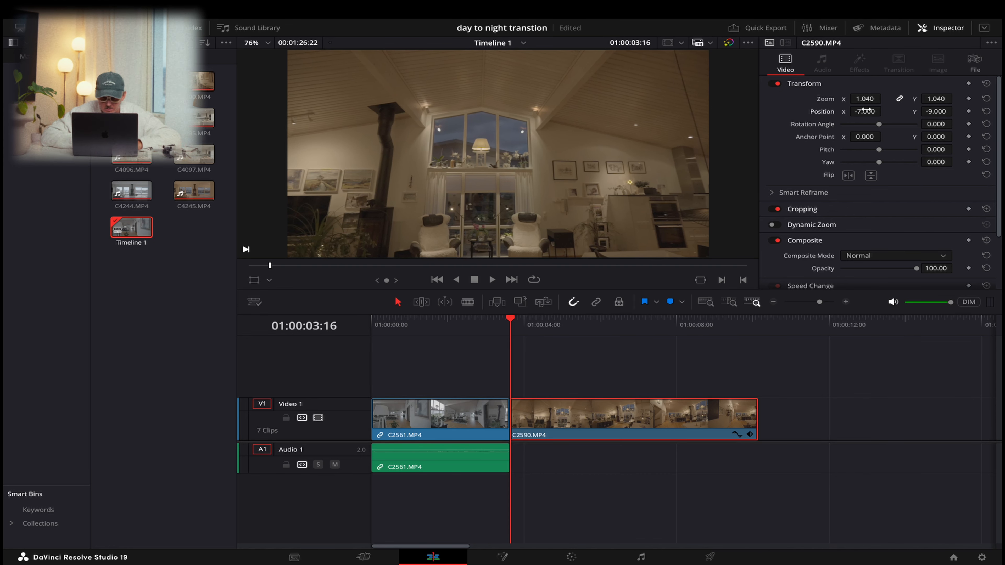
key("Left")
key("Right")
key("Left")
key("Right")
key("Left")
key("Right")
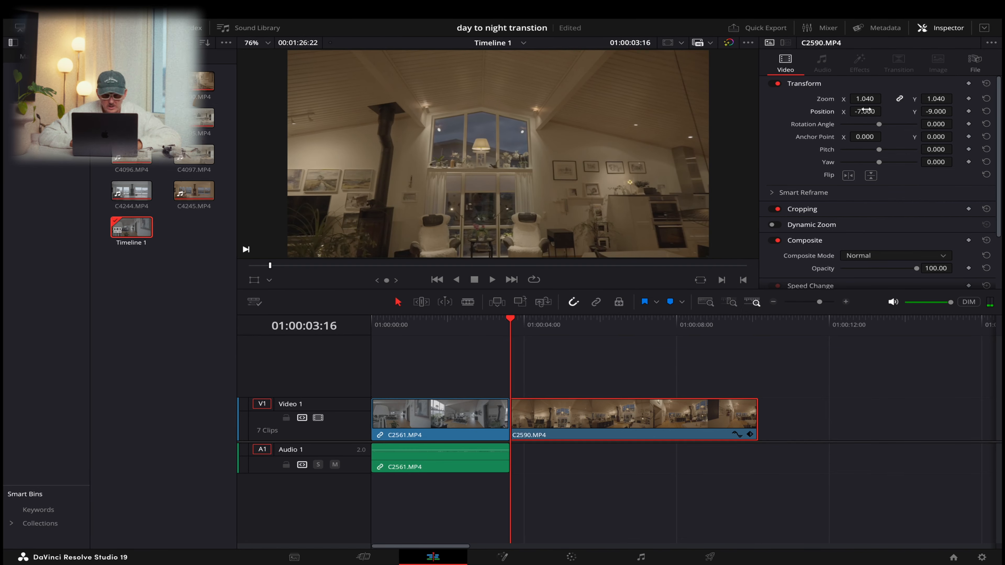
key("Left")
- Play back the day-to-night cut between C2561 and C2590 to check the alignment in motion
left_click(492, 319)
key("space")
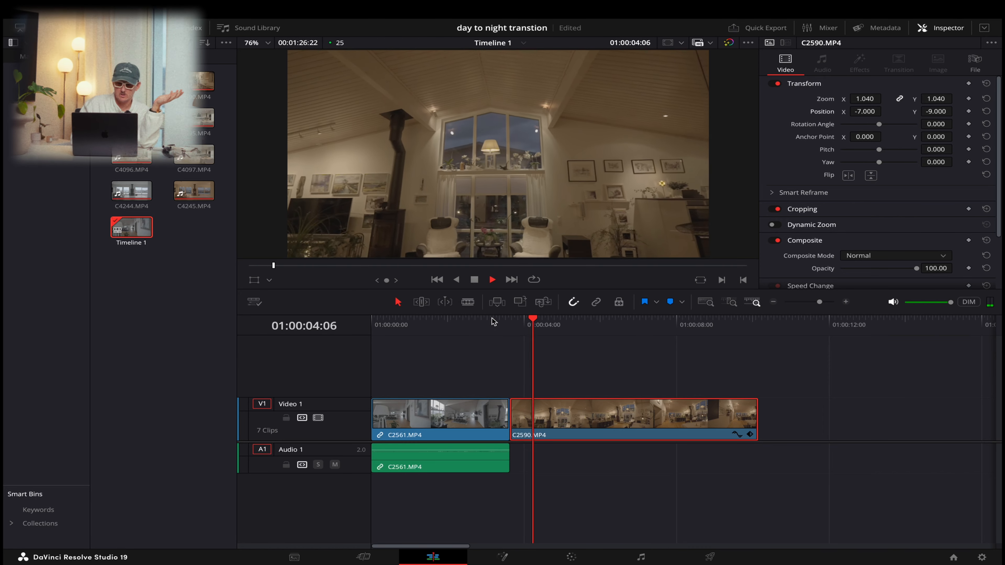
left_click(491, 319)
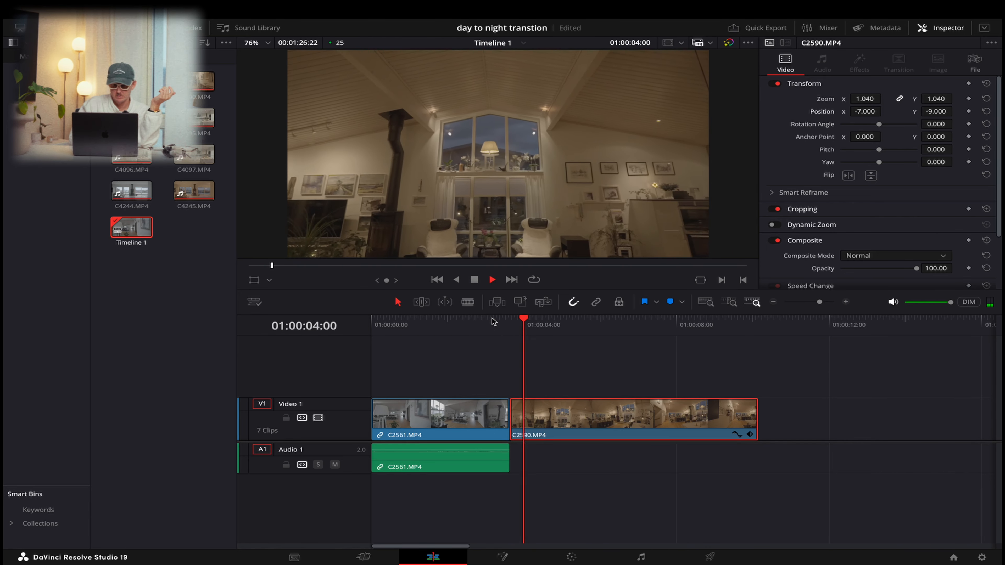
left_click(492, 320)
key("space")
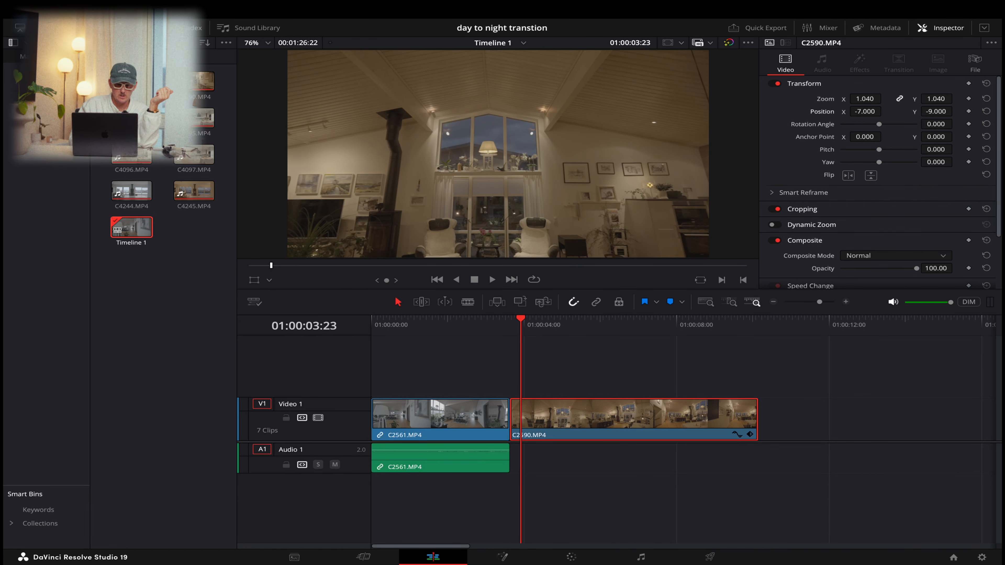
- Add the Camera Shake Fusion transition at the cut between C2561 and C2590 and preview it
key("super+5")
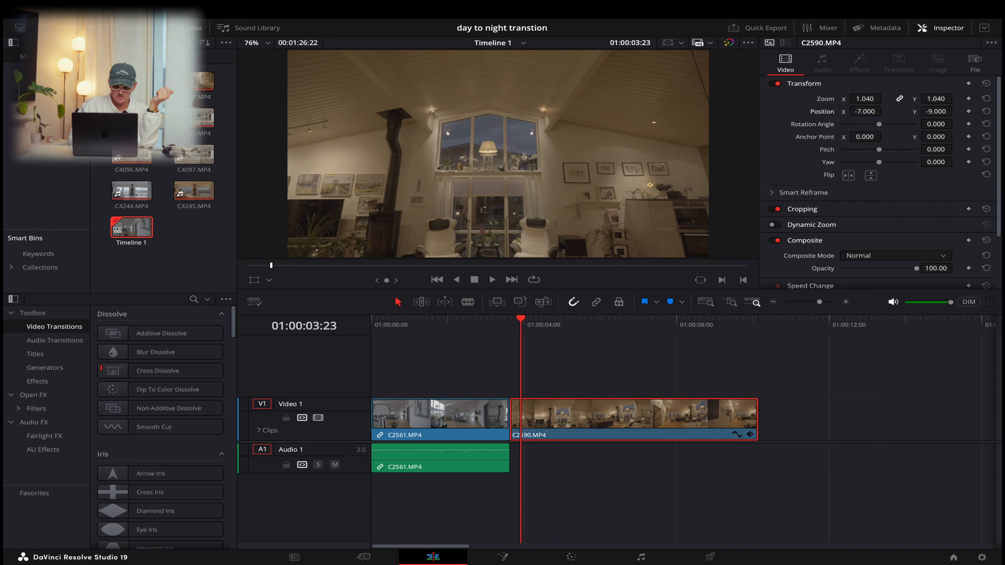
key("super+1")
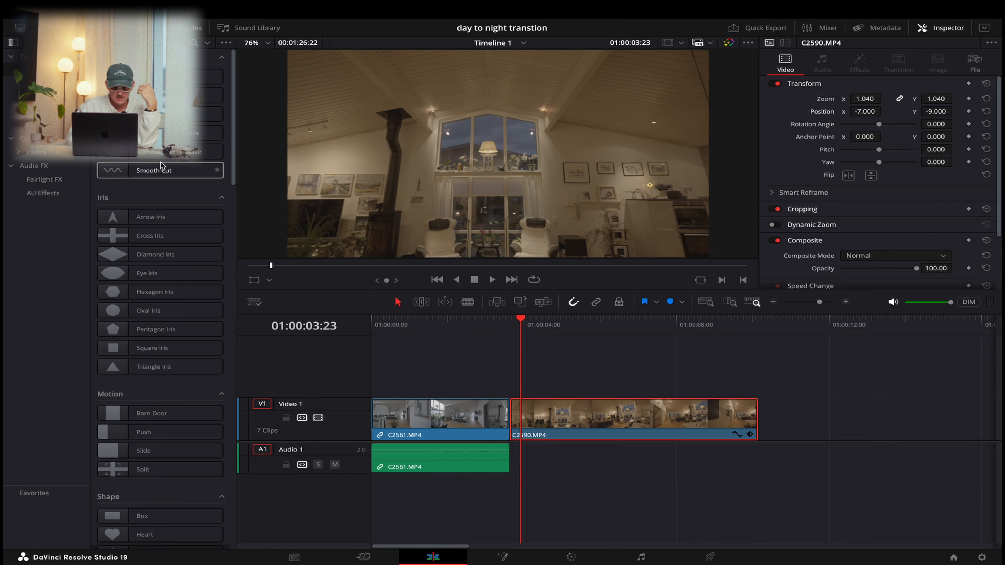
scroll(183, 272, "down", 15)
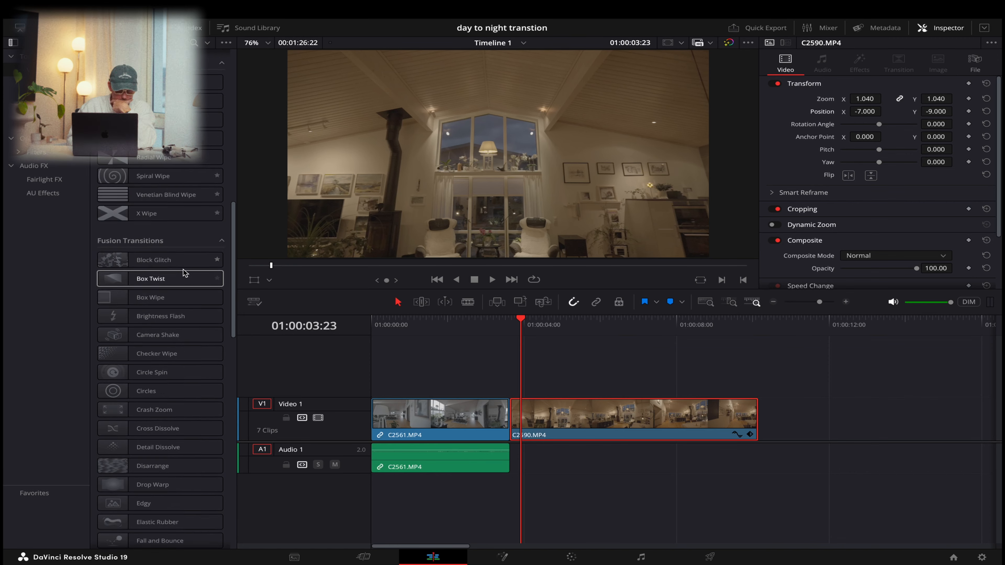
scroll(183, 272, "down", 3)
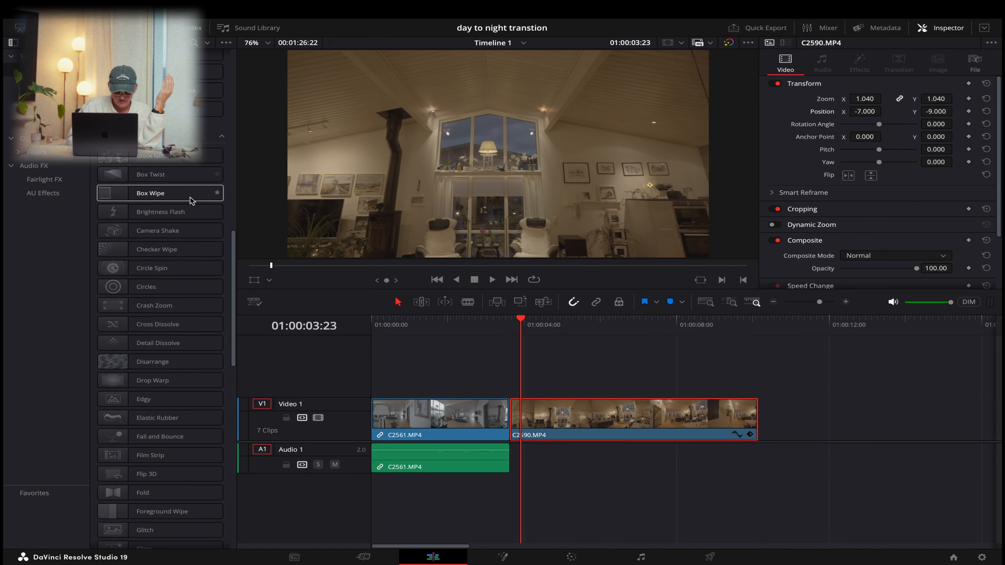
left_click_drag(176, 231, 510, 414)
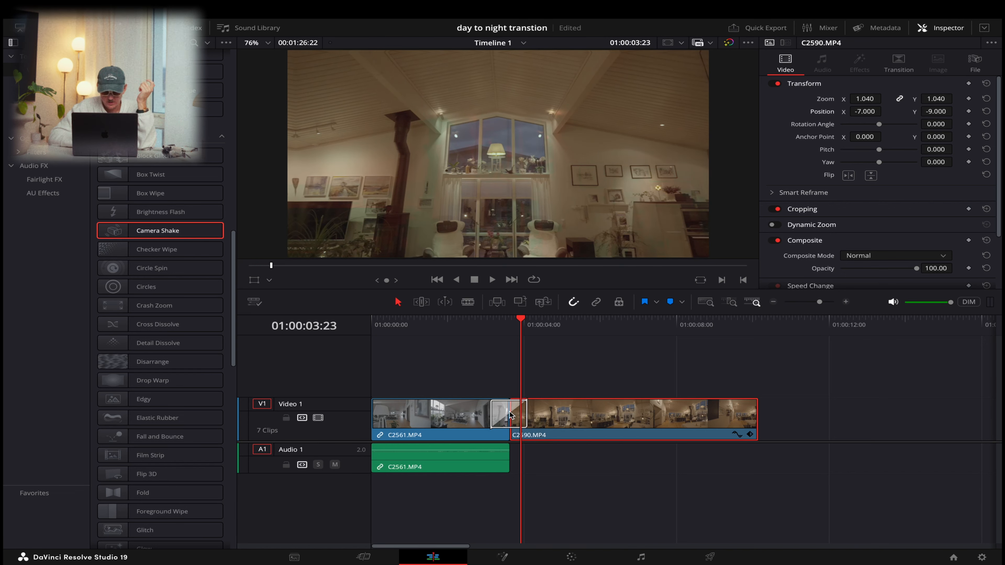
left_click(482, 329)
key("space")
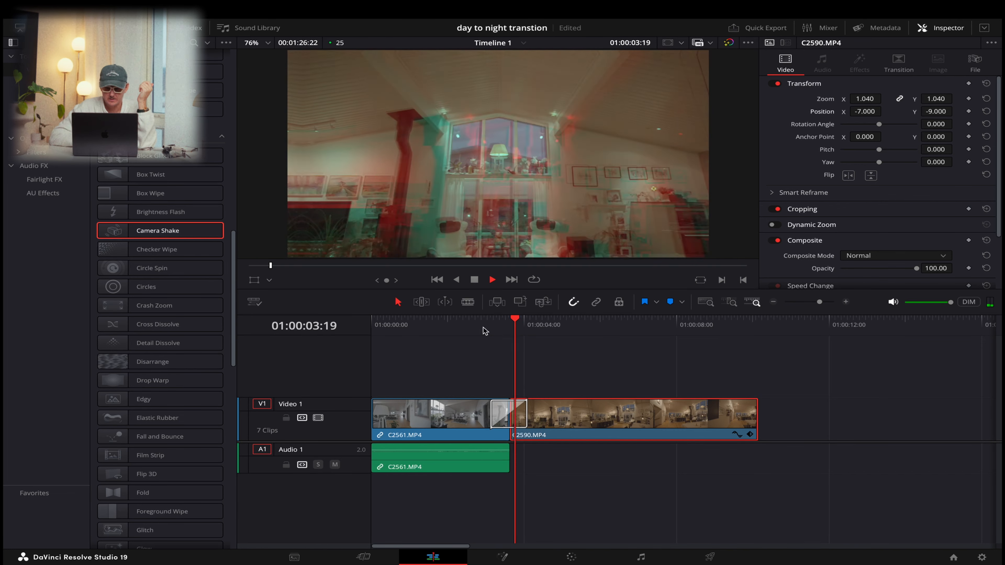
key("space")
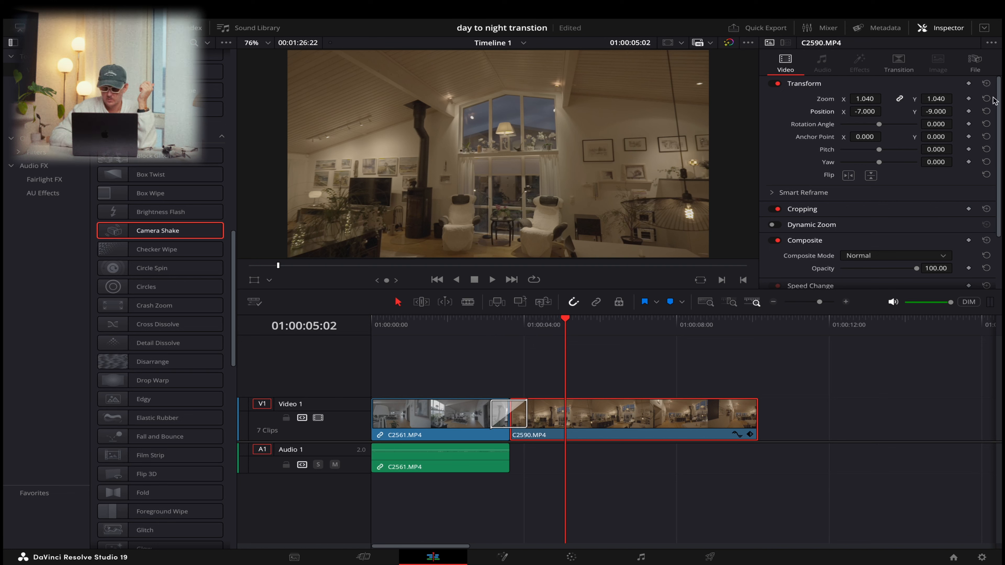
- Set the Camera Shake transition's shake speed to 0.969, shake strength to -0.101 and saturation to 0.31
left_click(513, 407)
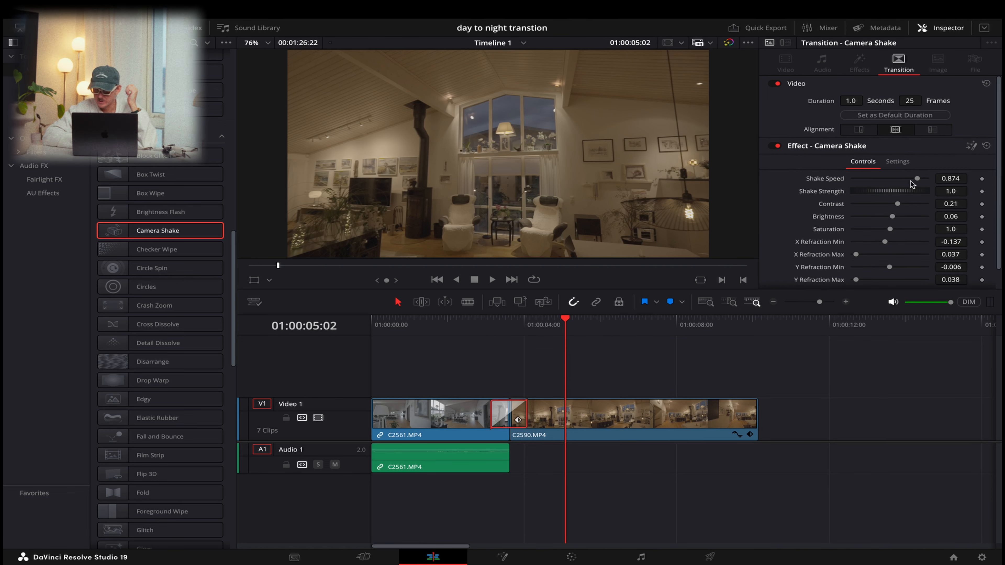
left_click_drag(917, 179, 865, 209)
scroll(896, 243, "down", 2)
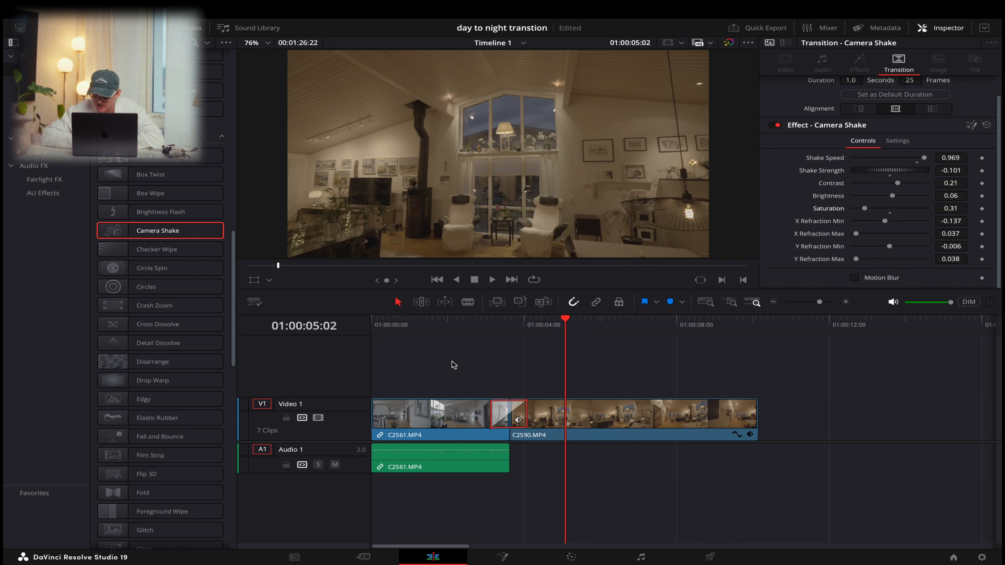
- Raise the Camera Shake transition's shake strength to 1.174 and play the transition
left_click(484, 340)
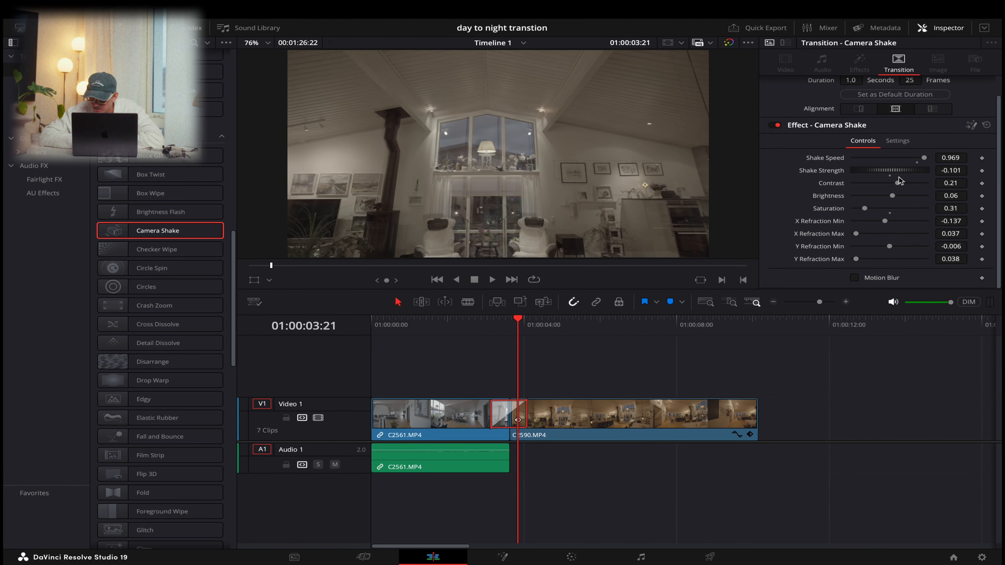
mouse_move(900, 179)
left_mouse_down()
mouse_move(930, 175)
mouse_move(919, 175)
left_mouse_up()
left_click(486, 327)
key("space")
key("space")
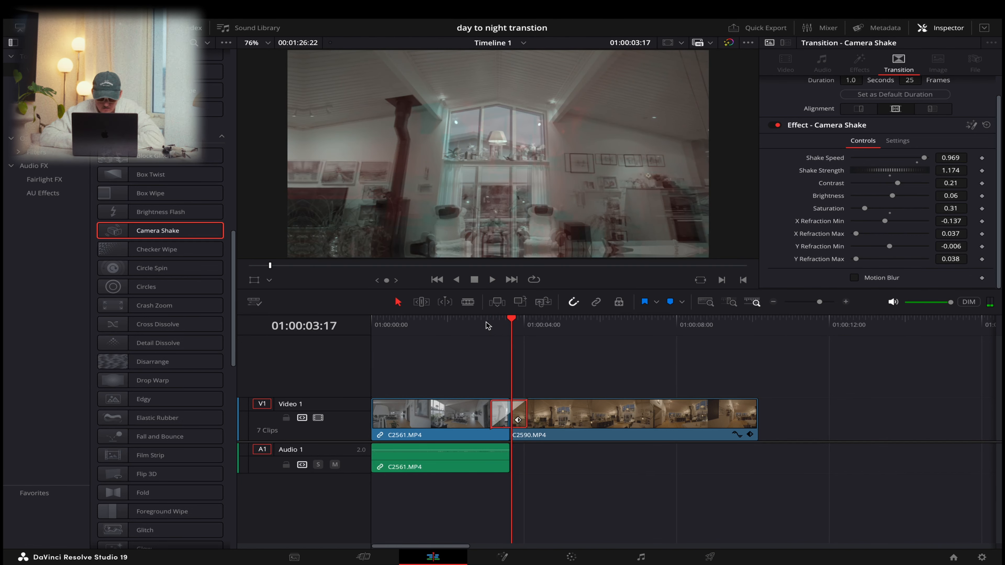
- Shorten the Camera Shake transition to 7 frames and set its saturation to 0.0
left_click_drag(526, 414, 514, 414)
left_click(480, 325)
key("space")
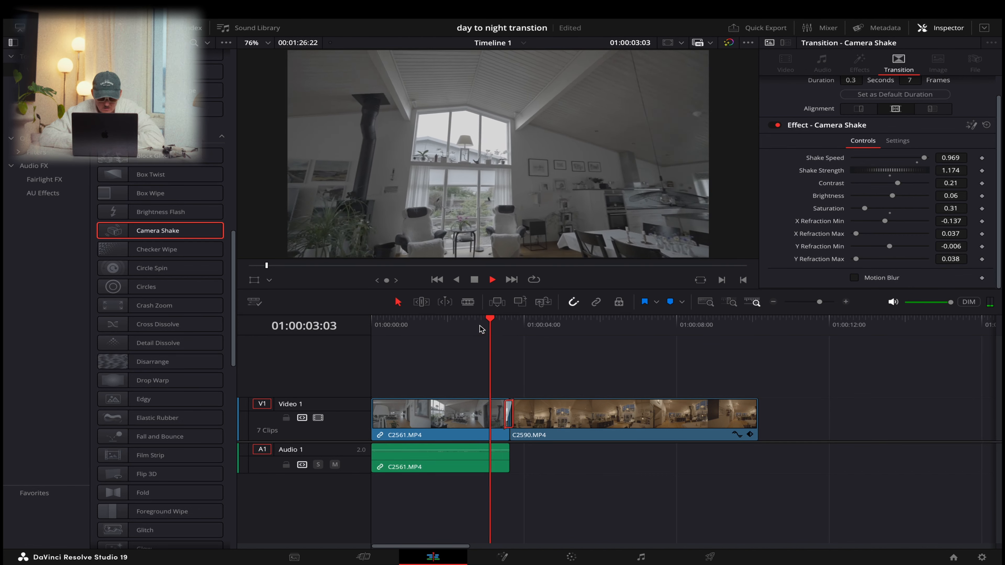
key("space")
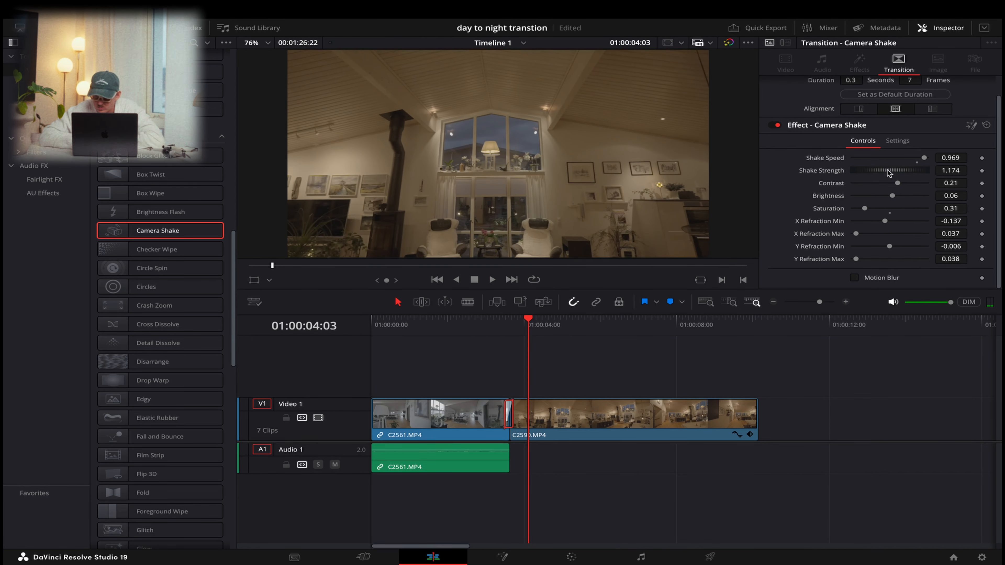
left_click_drag(867, 209, 832, 211)
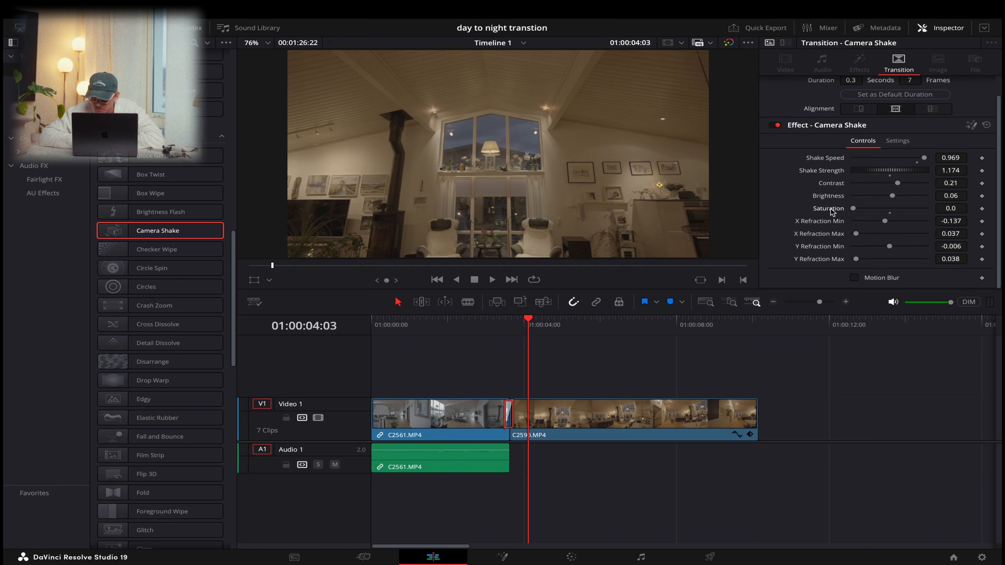
- Enable Motion Blur on the Camera Shake transition and play the transition
left_click(503, 325)
key("space")
key("space")
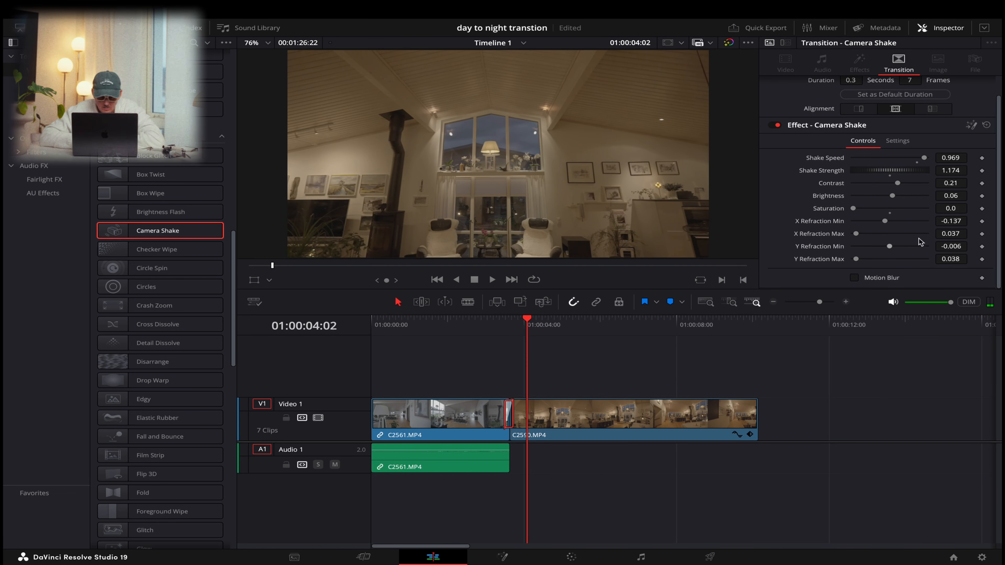
scroll(908, 171, "up", 2)
left_click(899, 158)
left_click(871, 162)
scroll(905, 207, "down", 2)
left_click(854, 277)
scroll(894, 260, "down", 2)
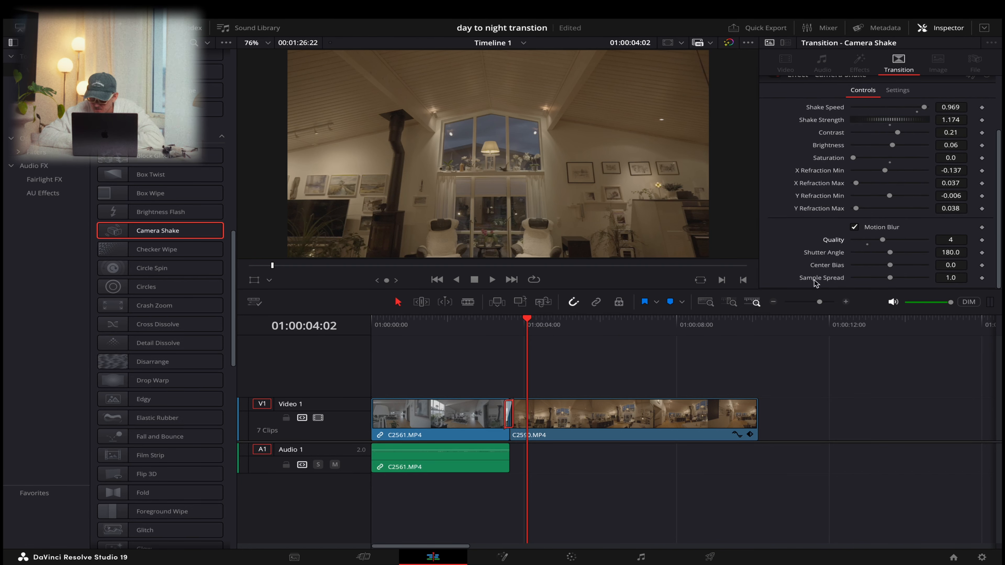
left_click(496, 327)
key("space")
key("space")
- Set the Camera Shake transition's Y Refraction Max to 0.276 and X Refraction Min to -1.0, playing the transition after each change
scroll(889, 227, "up", 1)
mouse_move(856, 224)
left_mouse_down()
mouse_move(901, 224)
mouse_move(874, 224)
left_mouse_up()
left_click(490, 322)
key("space")
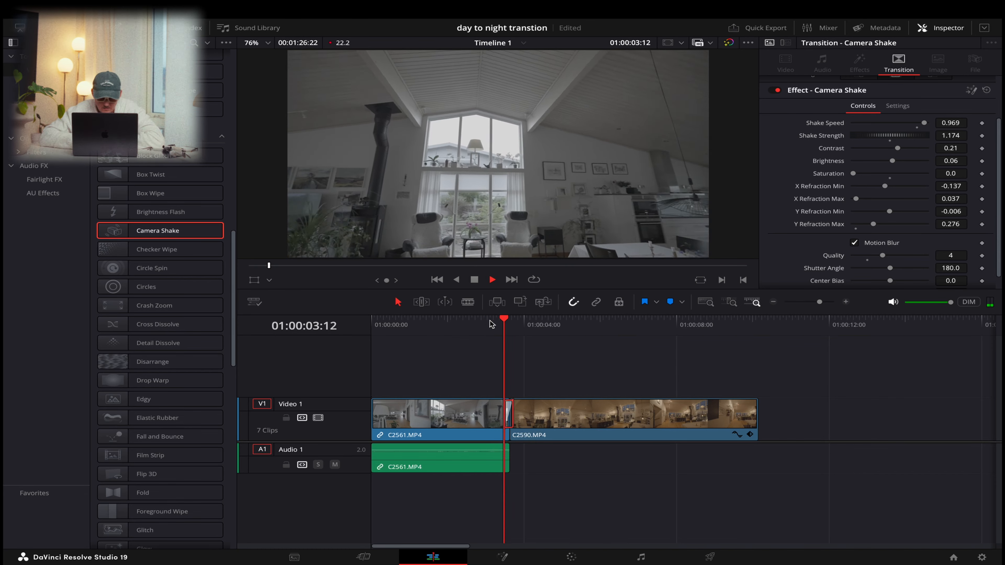
key("space")
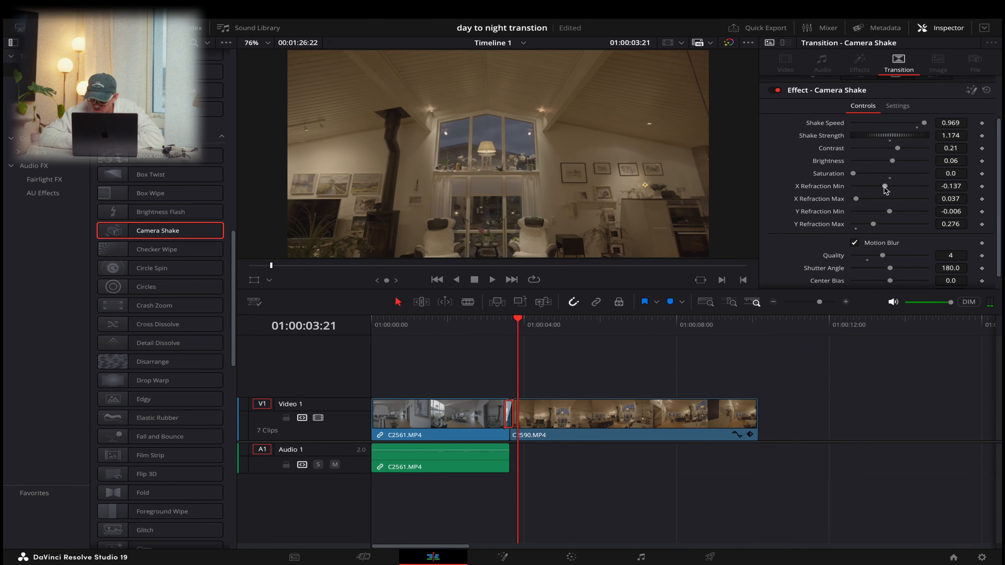
left_click_drag(886, 190, 831, 196)
left_click(500, 324)
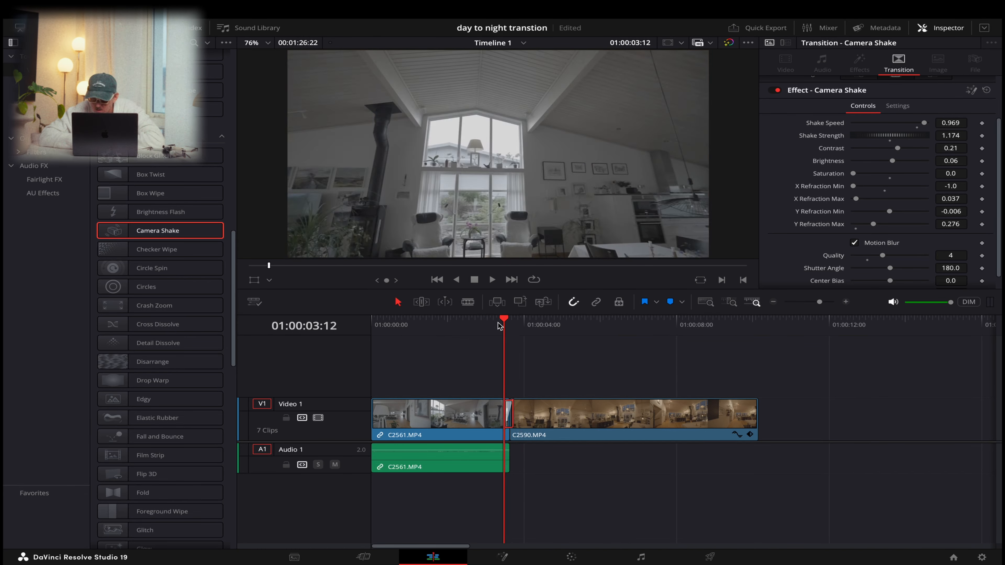
key("space")
key("space")
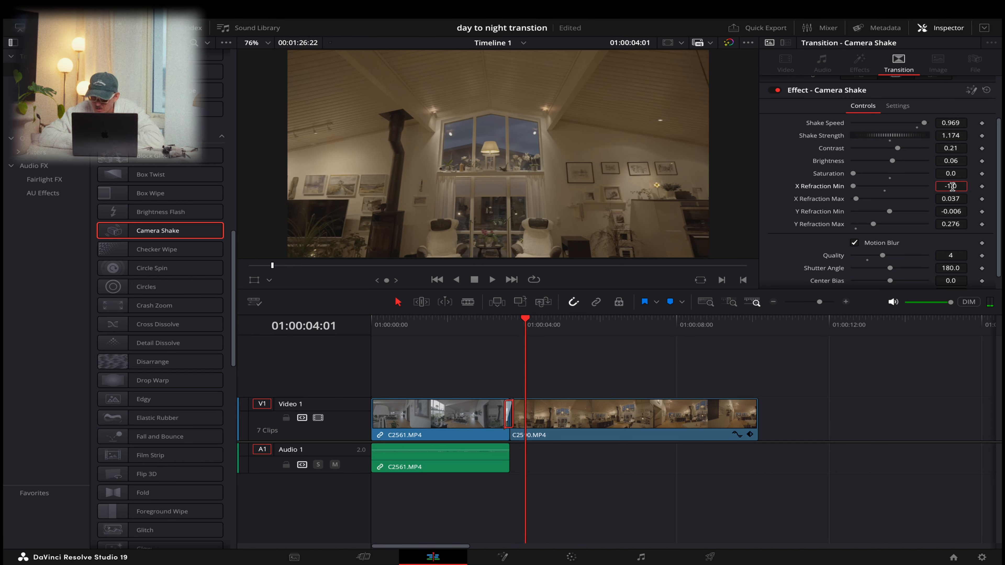
- Set the Camera Shake transition's X Refraction Min, X Refraction Max and Y Refraction Max to 0 and play the transition
type("0")
key("Tab")
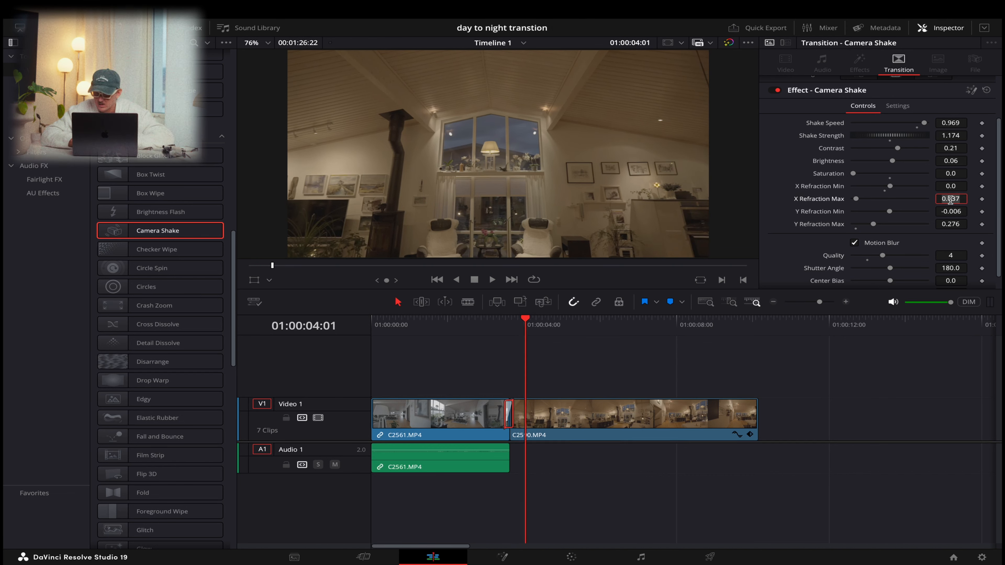
type("0")
key("Tab")
key("BackSpace")
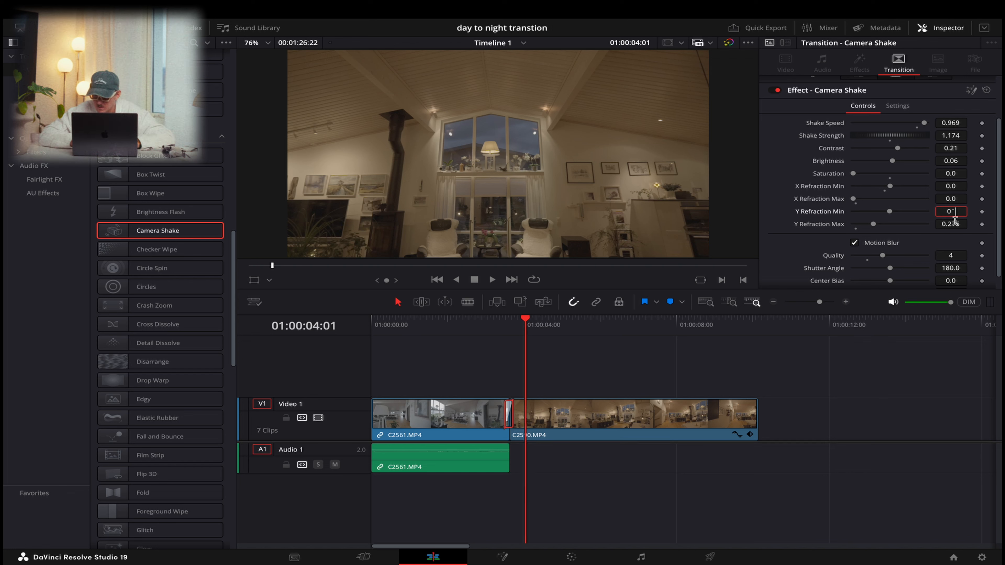
left_click(956, 222)
double_click(955, 222)
type("0")
key("Tab")
left_click(500, 325)
key("space")
left_click(500, 325)
left_click(486, 325)
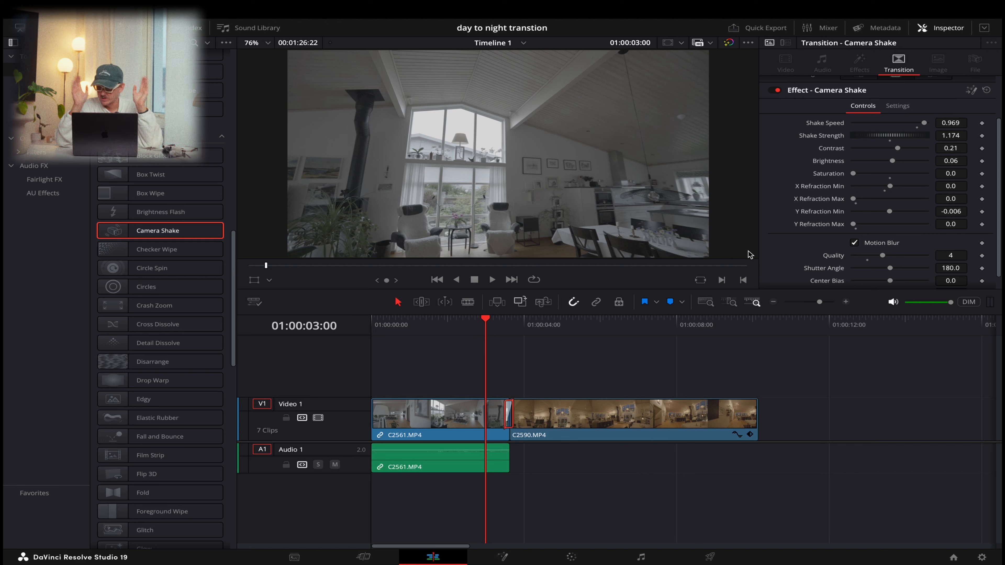
- Set the Camera Shake transition's Y Refraction Min to 0 and replay the cut from the daytime clip
left_click(953, 210)
type("0")
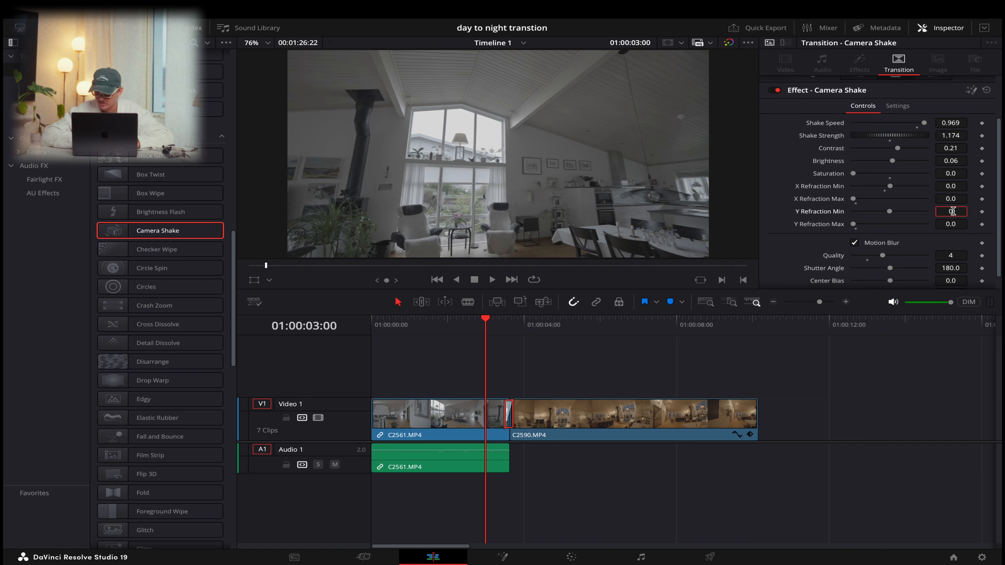
key("Tab")
left_click(460, 324)
key("space")
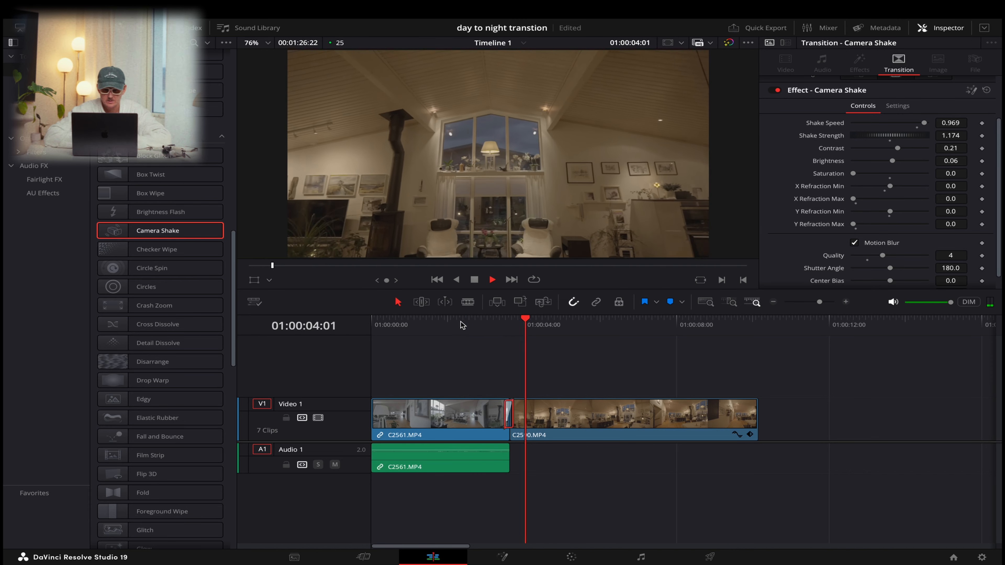
left_click(461, 324)
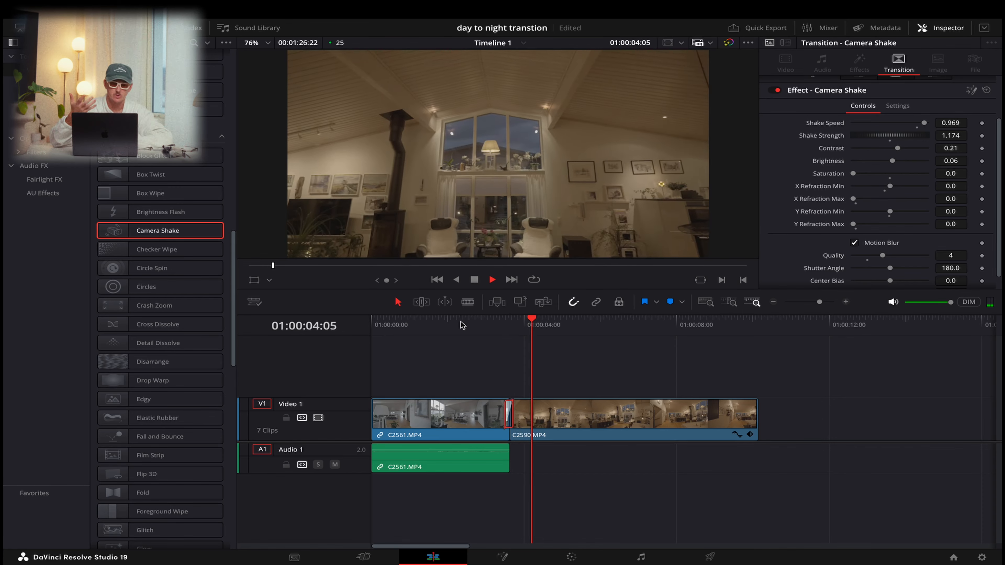
- Trim the end of clip C2590 back to shortly after 01:00:07:08 and play across the transition
left_click_drag(421, 329, 652, 346)
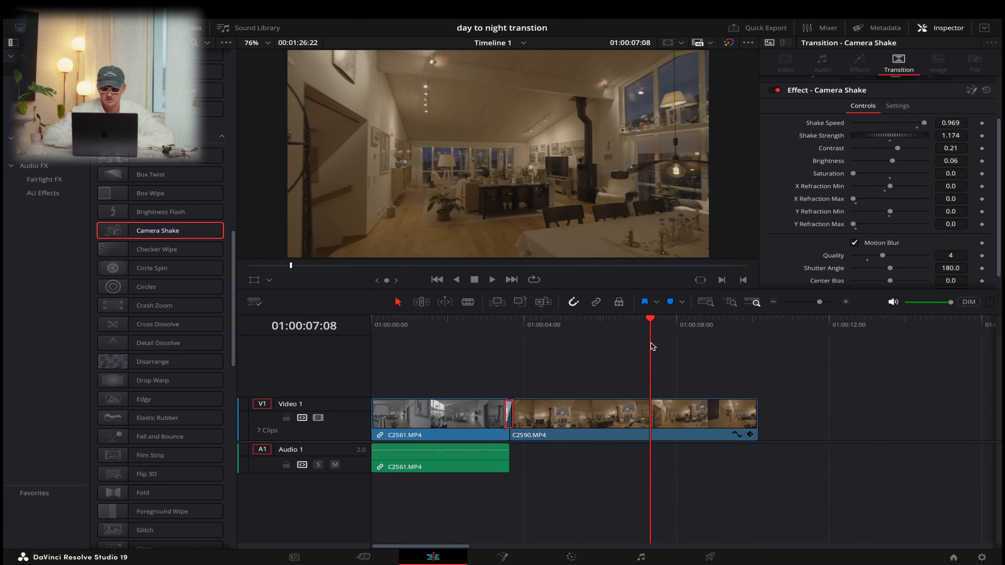
left_click_drag(753, 417, 663, 416)
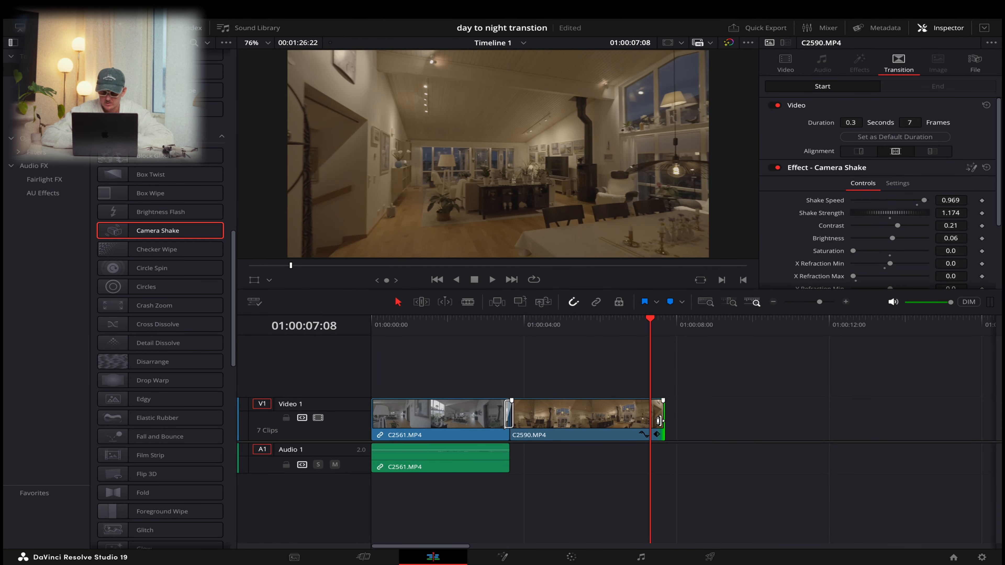
left_click(477, 331)
key("space")
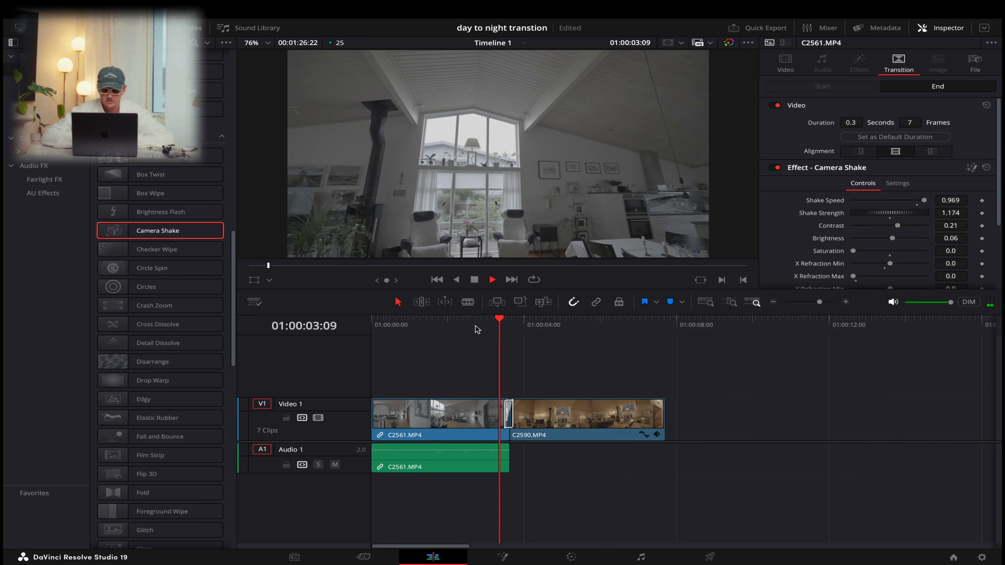
key("space")
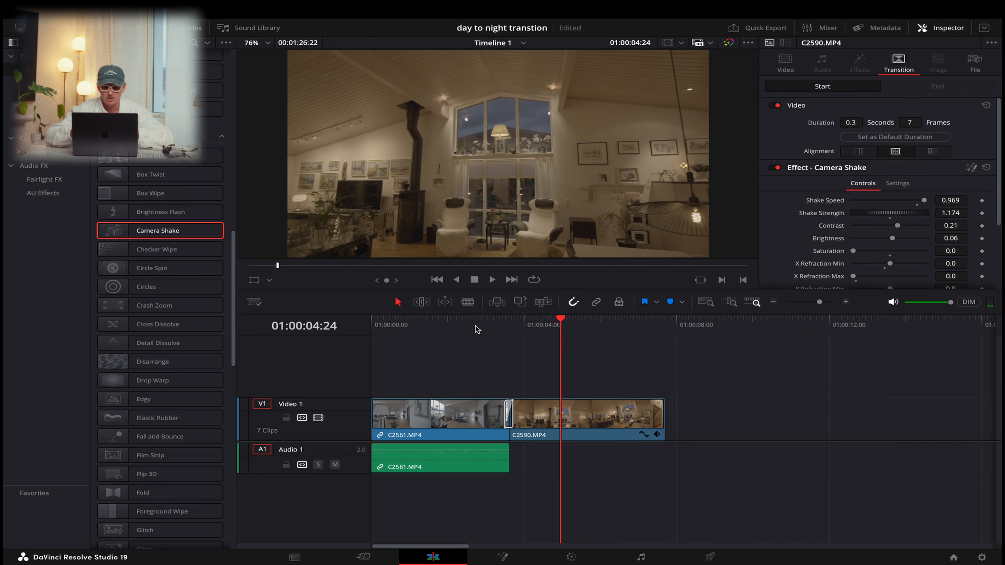
- Combine the C2561 and C2590 video clips into a new compound clip named "day to night"
left_click_drag(750, 426, 411, 378)
right_click(418, 392)
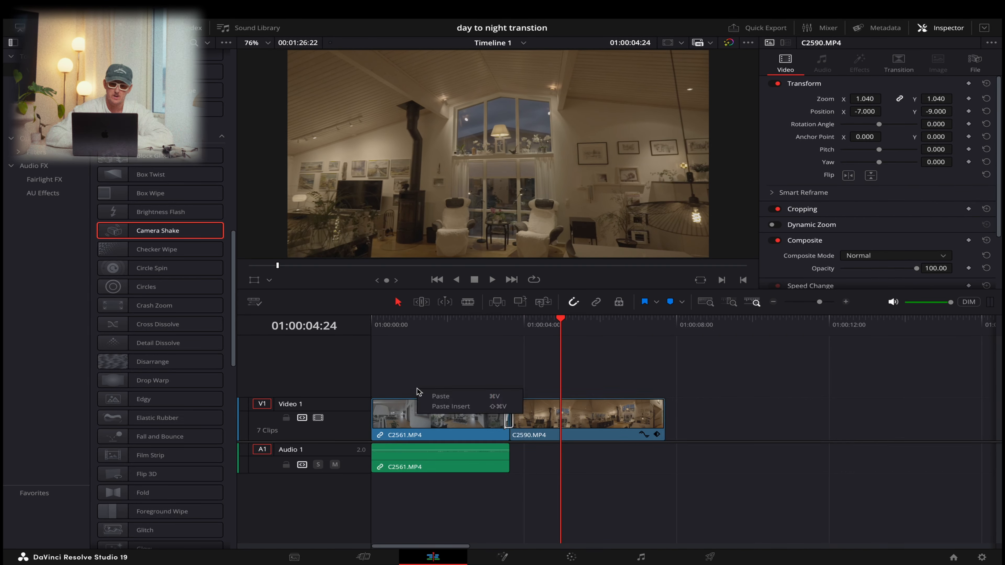
left_click(706, 410)
left_click_drag(708, 412, 450, 413)
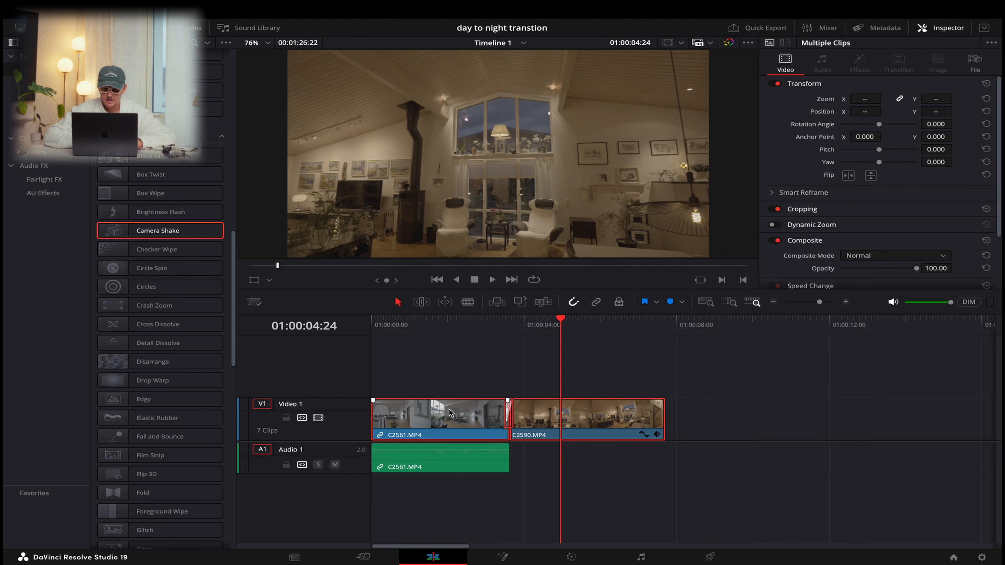
right_click(460, 412)
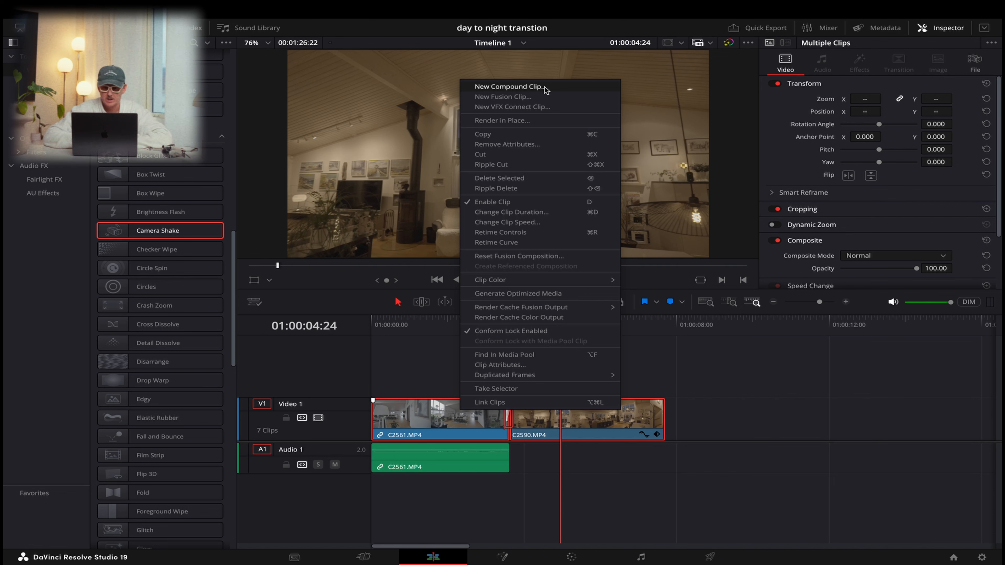
left_click(509, 86)
type("day to night")
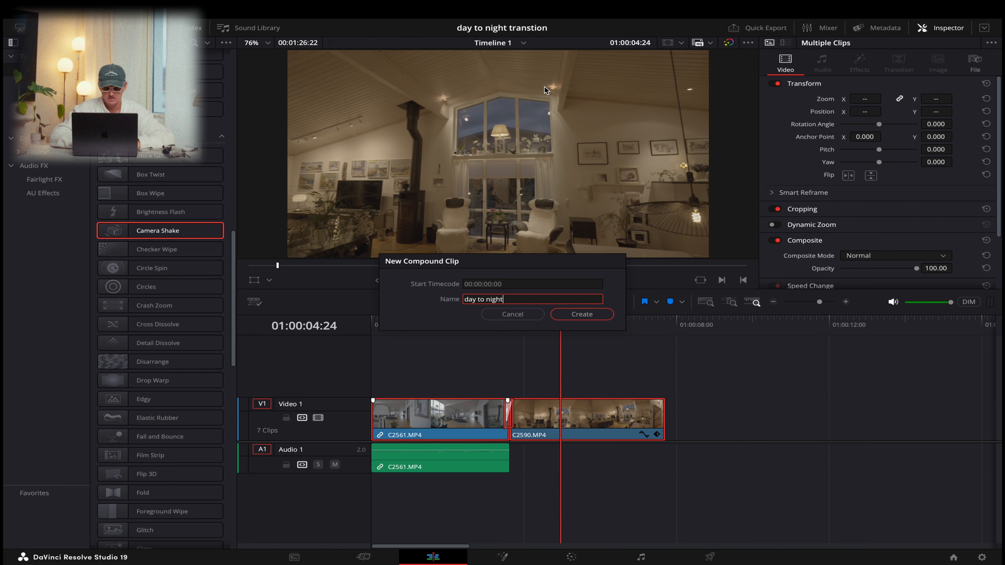
key("Return")
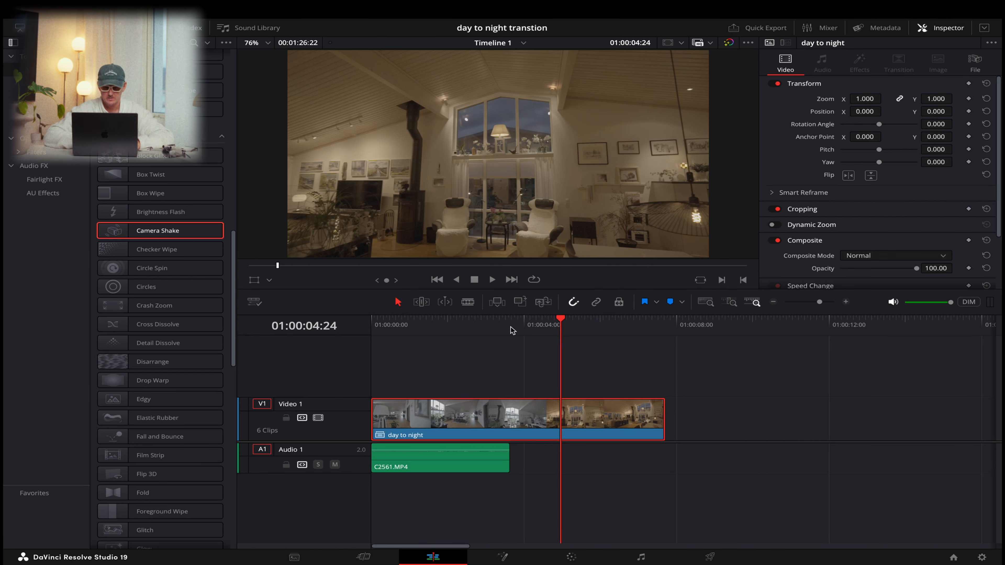
- Show the retime controls and the retime curve for the "day to night" compound clip
left_click(478, 321)
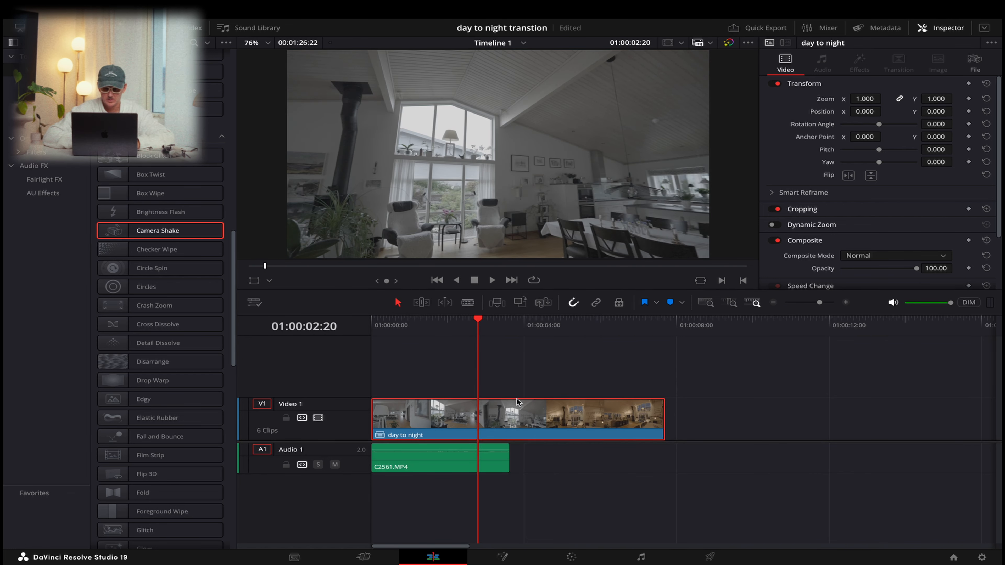
right_click(524, 413)
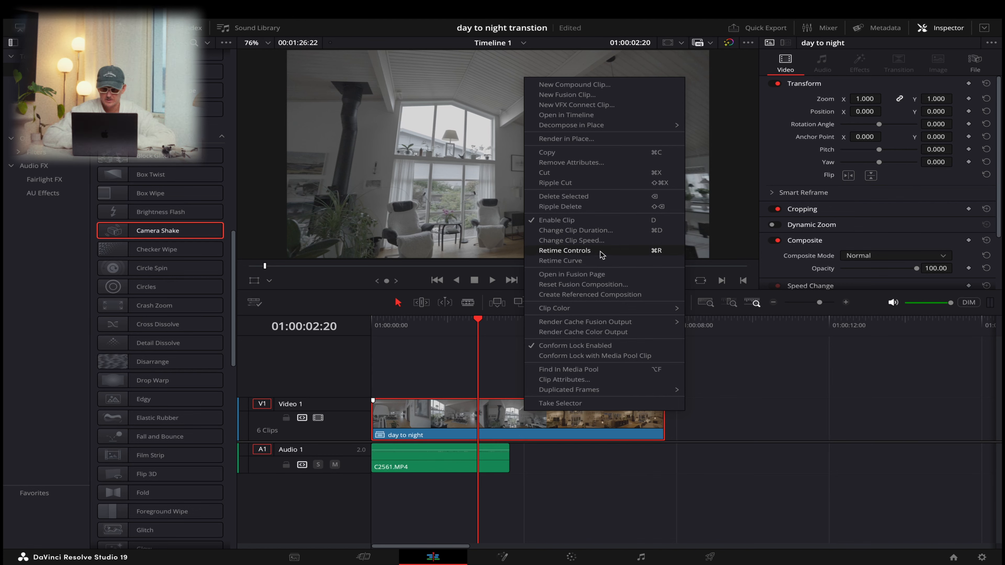
left_click(602, 254)
right_click(532, 408)
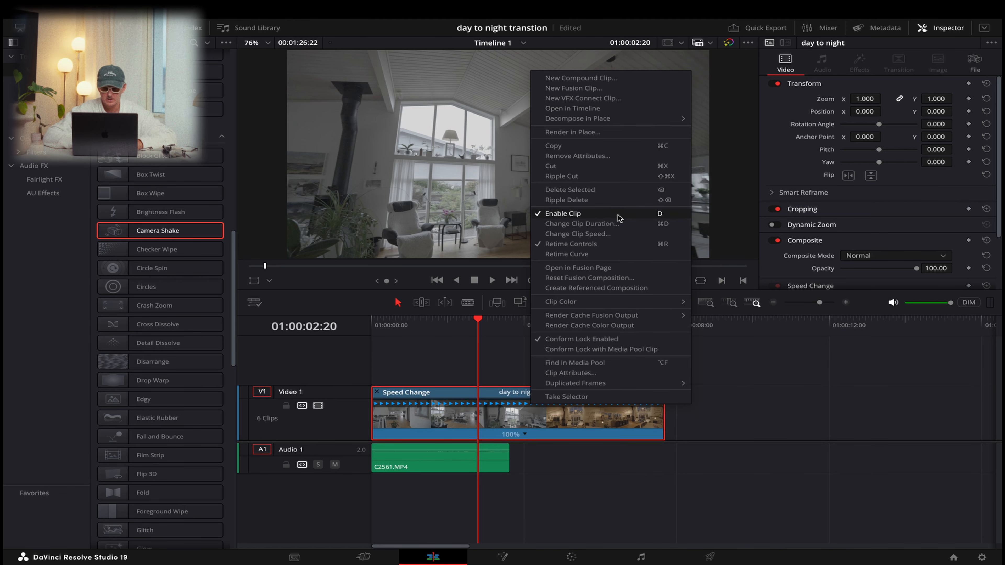
left_click(592, 255)
- Add speed points to the compound clip at 01:00:03:09 before the transition and 01:00:04:22 after it
left_click_drag(820, 303, 820, 303)
mouse_move(500, 332)
left_mouse_down()
mouse_move(491, 328)
mouse_move(532, 328)
mouse_move(498, 327)
mouse_move(518, 327)
left_mouse_up()
left_click(547, 390)
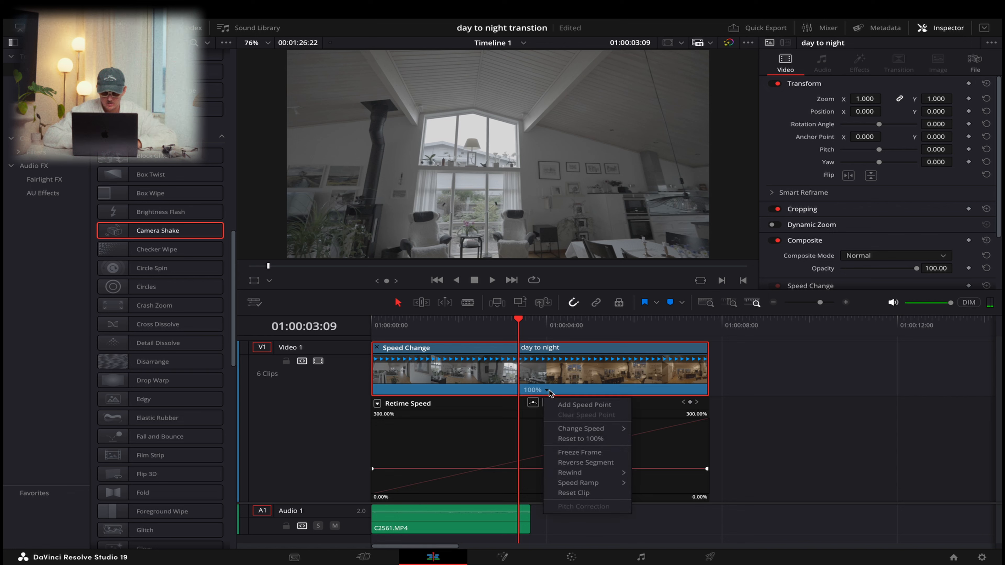
left_click(566, 404)
left_click_drag(518, 322, 585, 321)
left_click(622, 390)
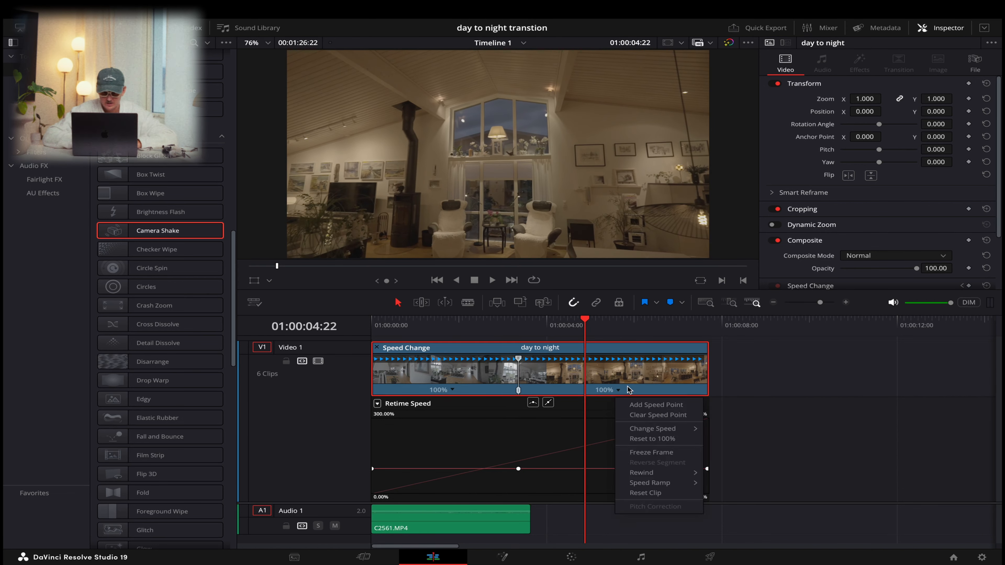
left_click(655, 405)
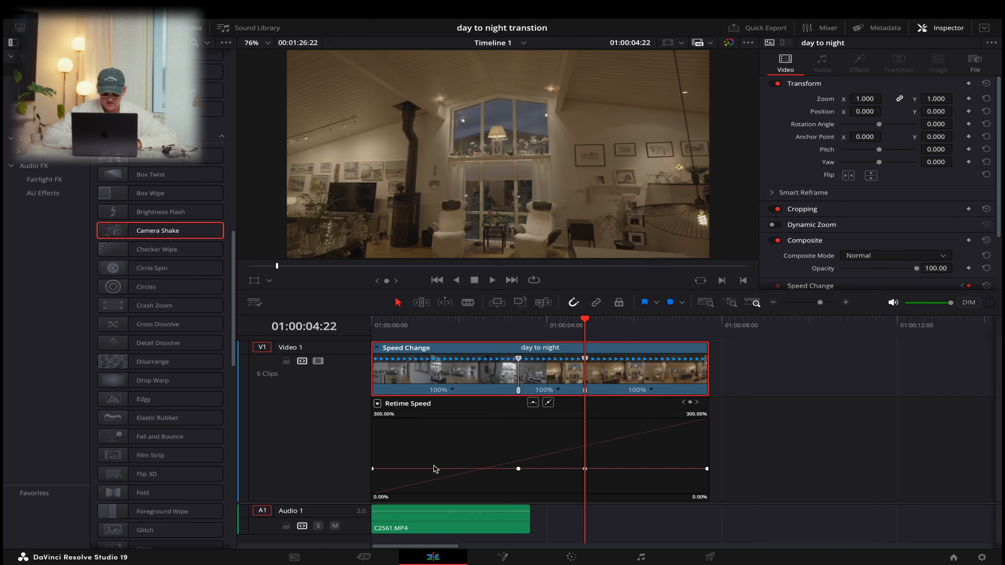
- Extend the retime speed graph's range to 1440% and raise the speed of the first and last segments close to its maximum
left_click_drag(383, 414, 452, 412)
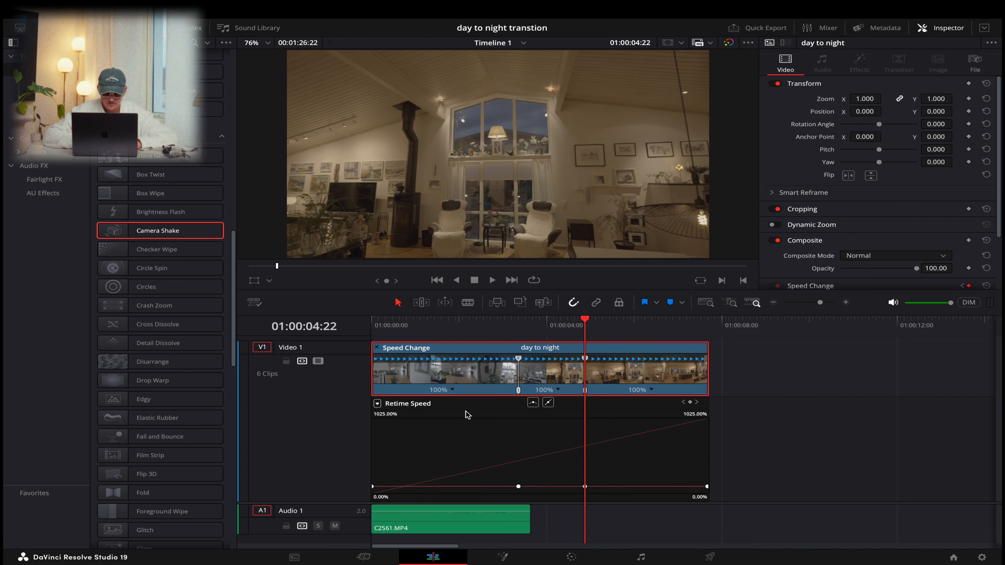
left_click_drag(385, 414, 434, 415)
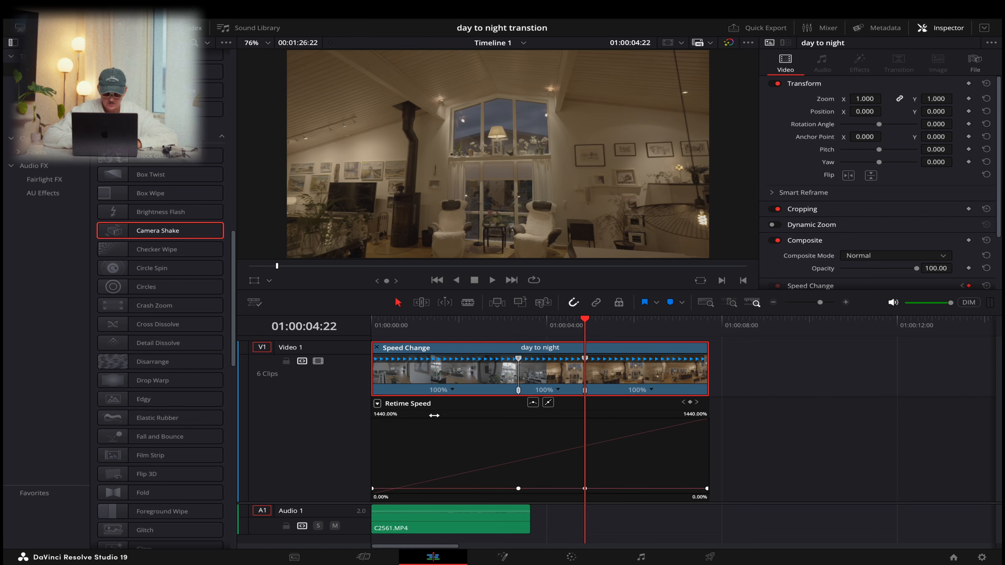
left_click_drag(417, 489, 421, 173)
left_click_drag(492, 489, 462, 174)
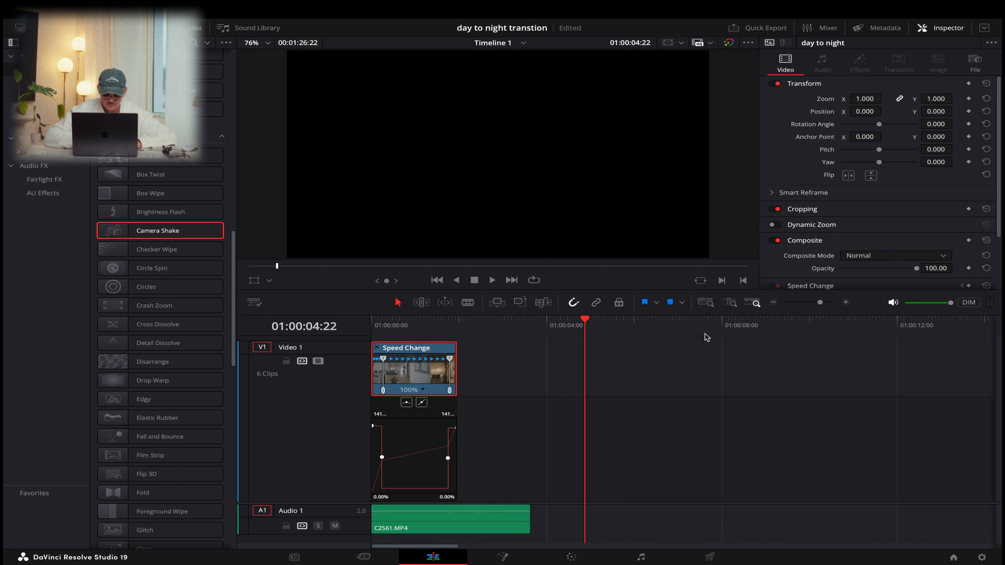
- Smooth both speed points on the retime speed curve with lengthened Bezier handles and play the clip from the start
left_click_drag(820, 303, 825, 304)
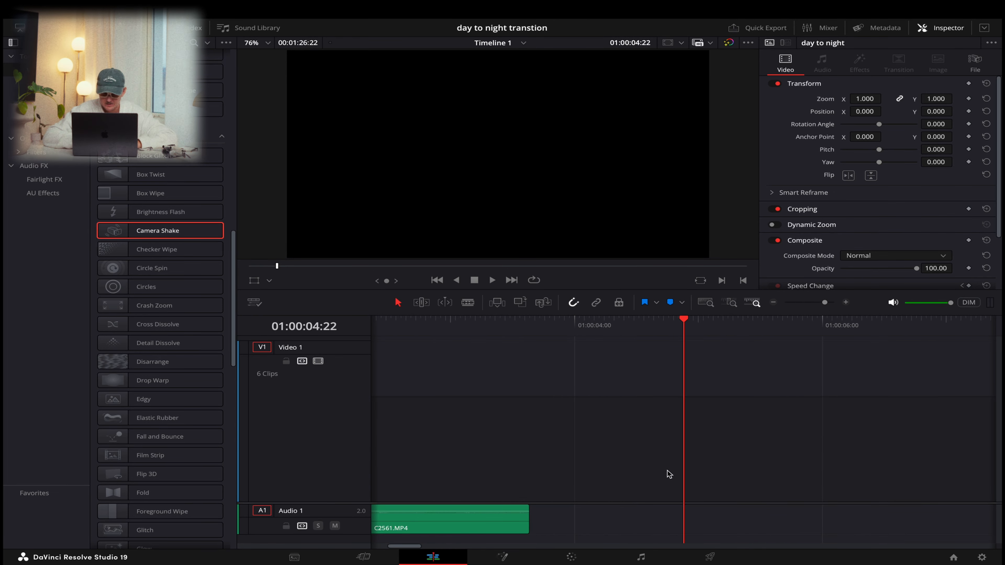
scroll(668, 475, "left", 5)
left_click(589, 459)
left_click(488, 402)
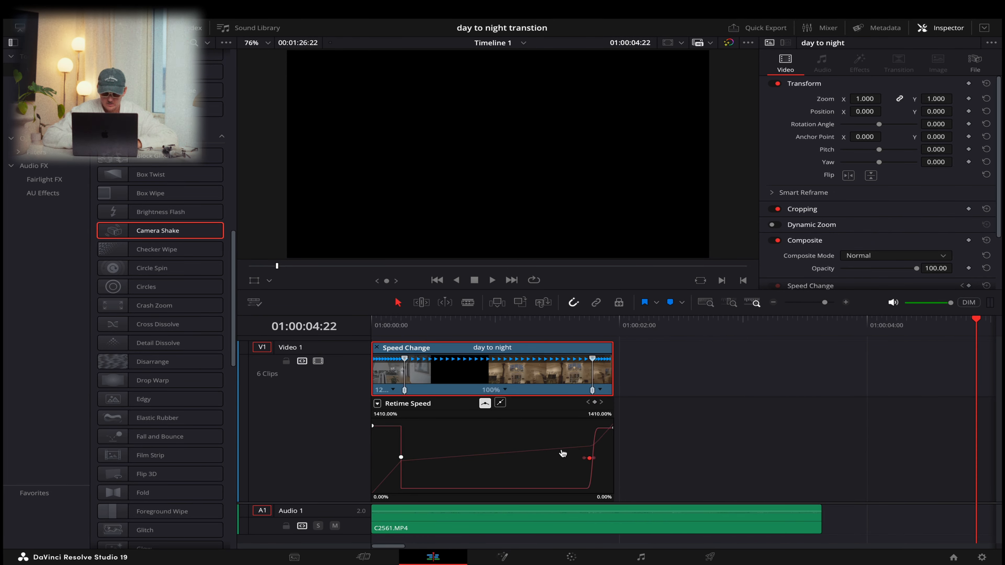
left_click_drag(579, 458, 565, 458)
left_click(401, 456)
left_click(485, 403)
left_click_drag(410, 456, 435, 458)
key("Home")
key("space")
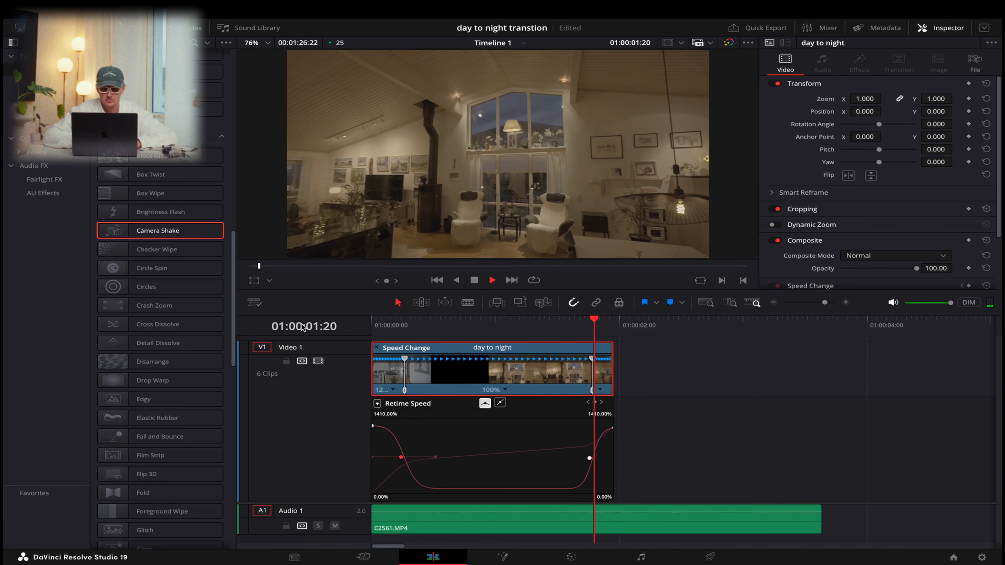
key("space")
- Move the second speed point earlier on the retime speed curve and play the compound clip from the start
left_click_drag(590, 458, 536, 460)
left_click(401, 458)
key("Home")
key("space")
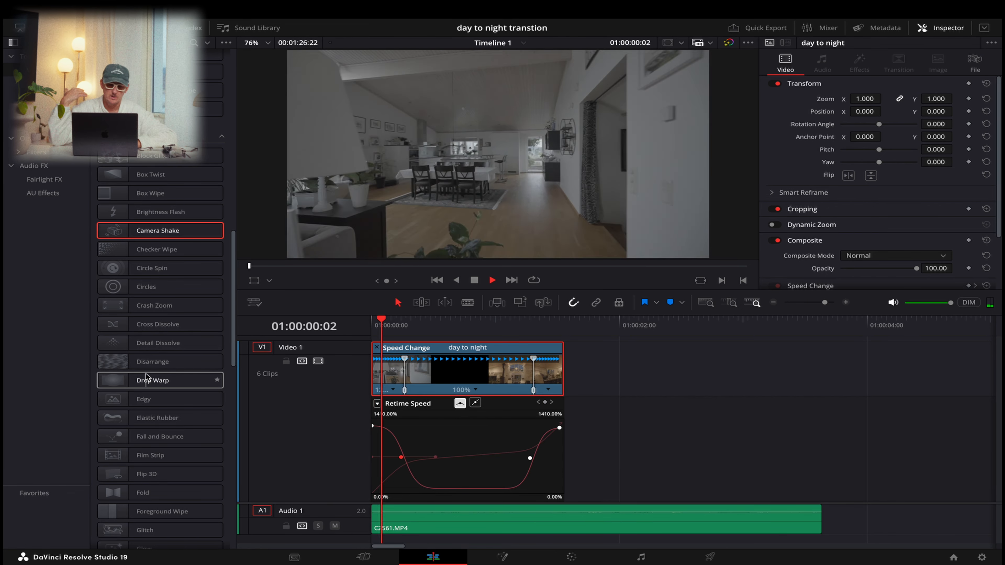
- Play the compound clip repeatedly from its start to review the speed-ramped day-to-night transition
scroll(146, 376, "down", 10)
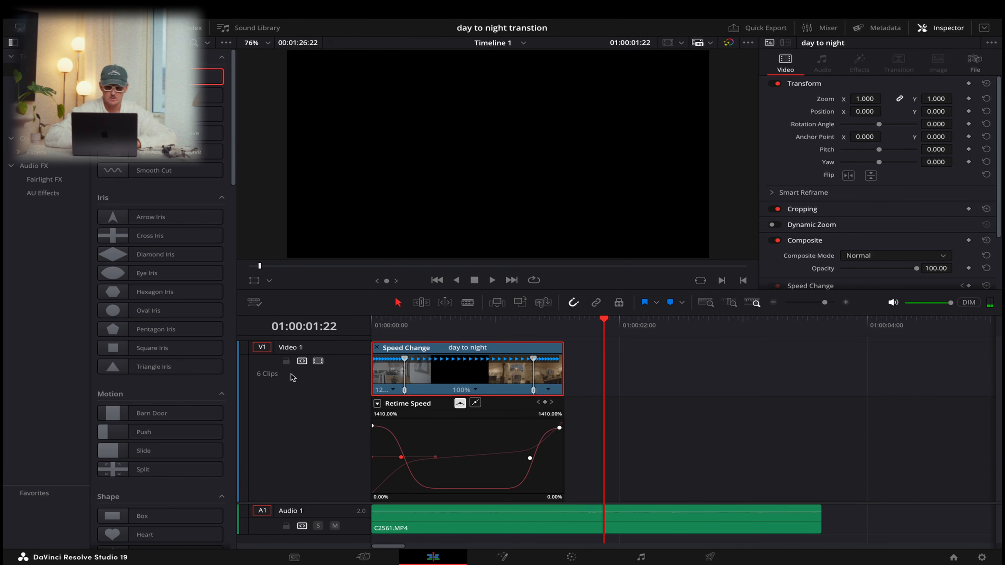
key("Home")
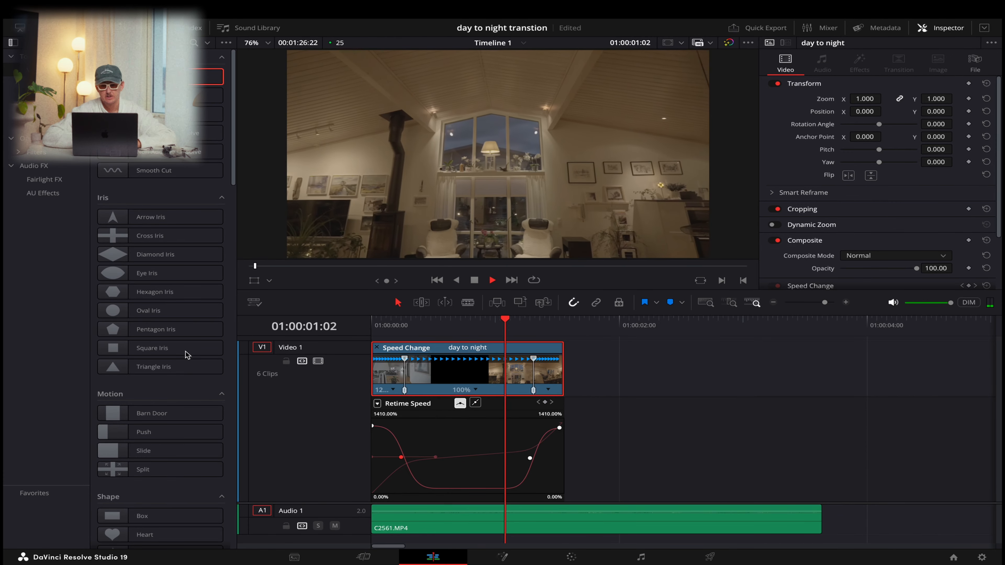
key("space")
left_click_drag(407, 327, 300, 334)
key("space")
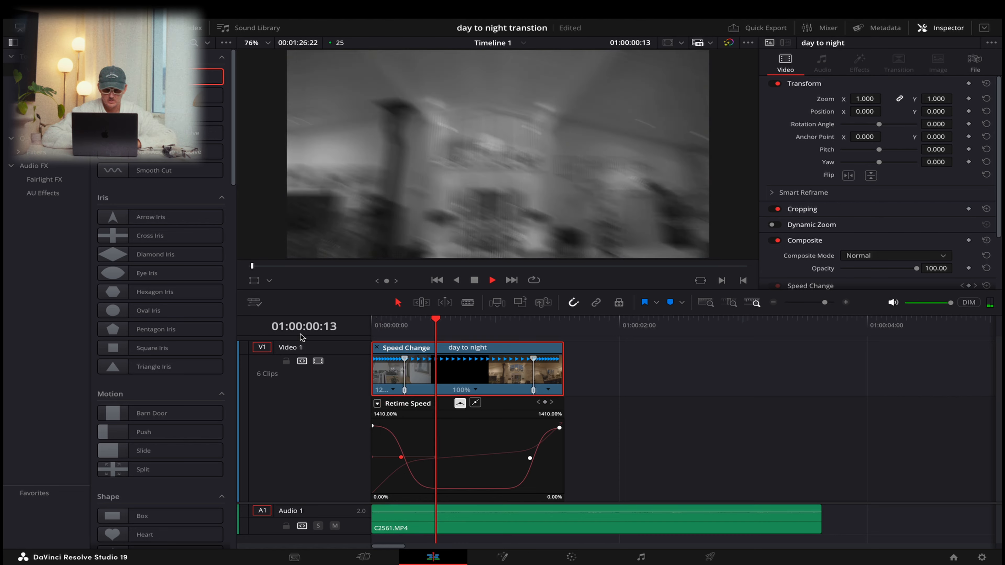
key("space")
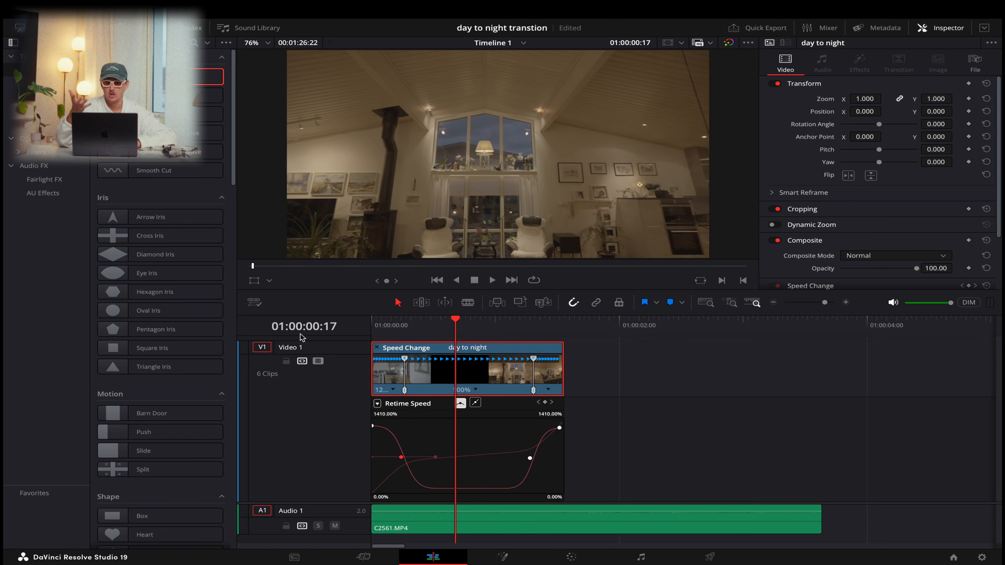
left_click_drag(386, 321, 361, 323)
key("space")
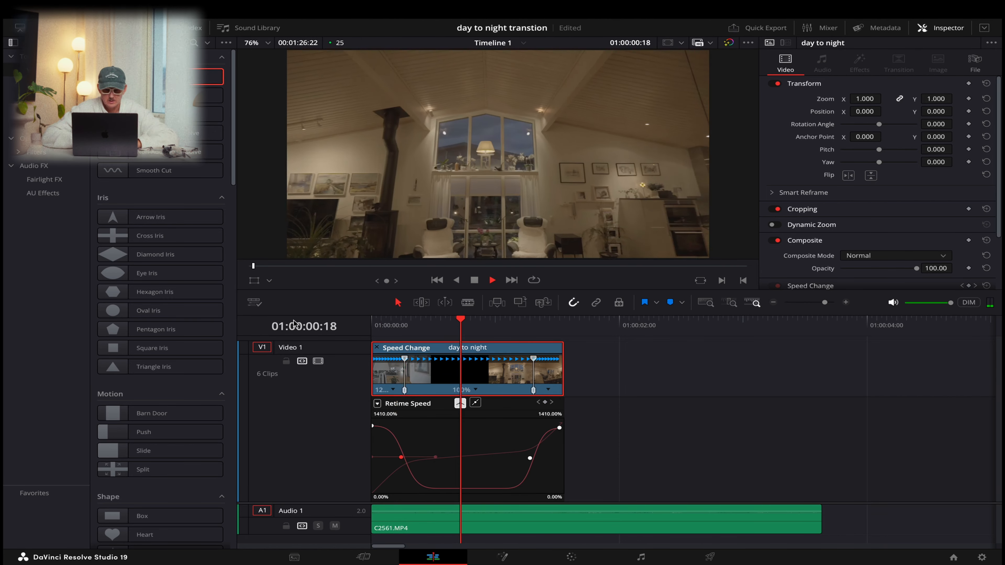
key("space")
- Move only the video of C4035.MP4, C4095.MP4 and C4096.MP4 about 14:15 earlier on the timeline, without their audio
left_click(570, 327)
left_click_drag(824, 303, 816, 303)
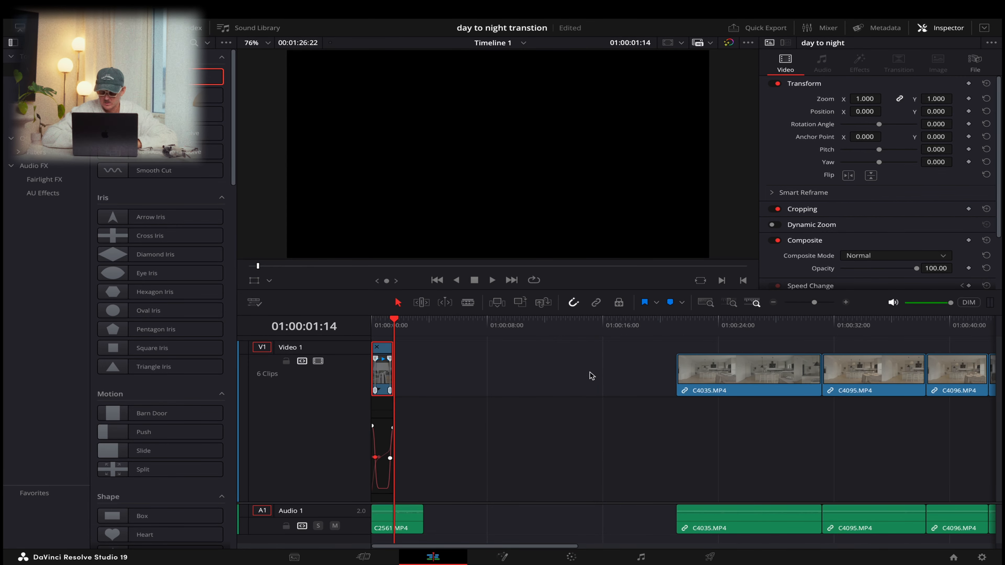
left_click_drag(390, 321, 383, 320)
scroll(843, 435, "right", 3)
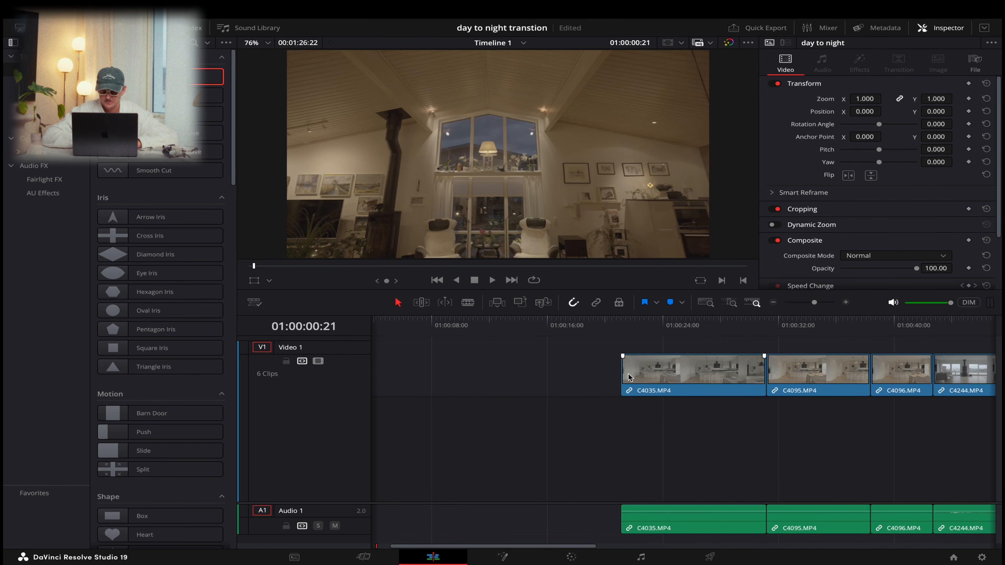
left_click(686, 325)
left_click_drag(825, 422, 525, 383)
left_click(901, 422)
left_click_drag(910, 391, 708, 395)
- Play sections of C4035.MP4, C4095.MP4 and C4096.MP4 to compare the framing of the kitchen shots
left_click(566, 324)
key("space")
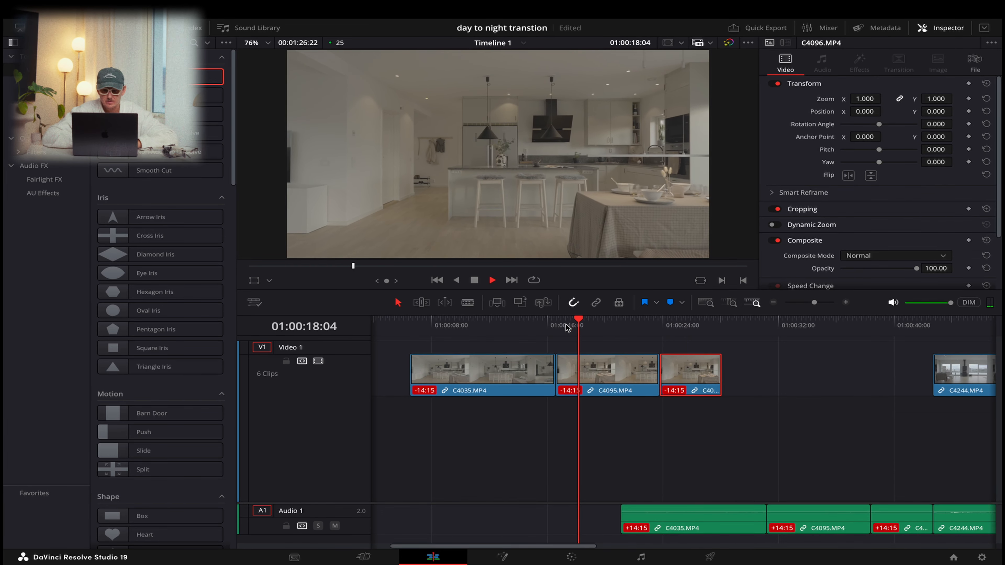
left_click(667, 323)
key("space")
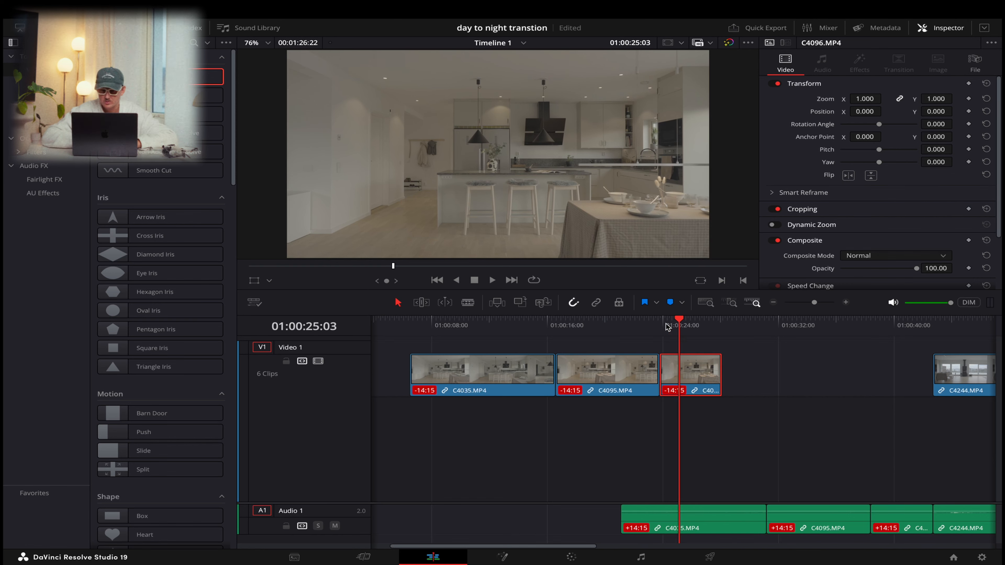
left_click(482, 328)
key("space")
key("space")
left_click(428, 327)
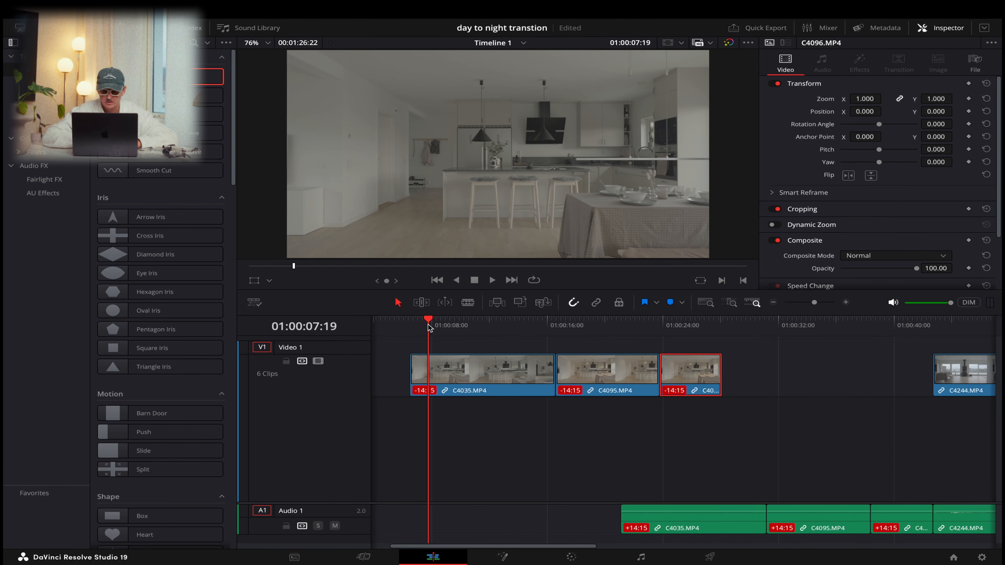
key("space")
key("space")
left_click(669, 321)
key("space")
left_click(576, 321)
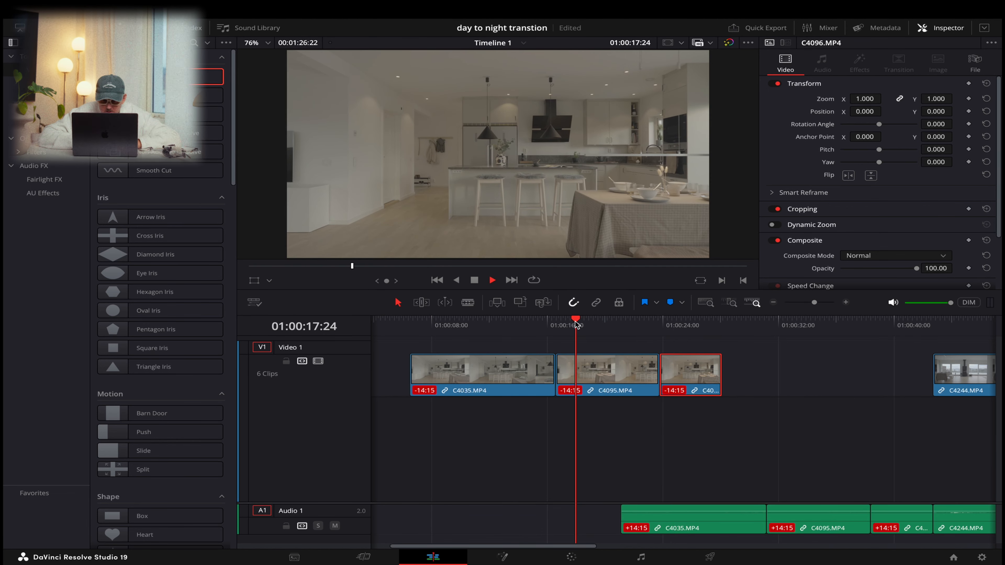
left_click(432, 323)
key("space")
- Delete the C4095.MP4 video clip and move C4096.MP4 up against the end of C4035.MP4
left_click(682, 341)
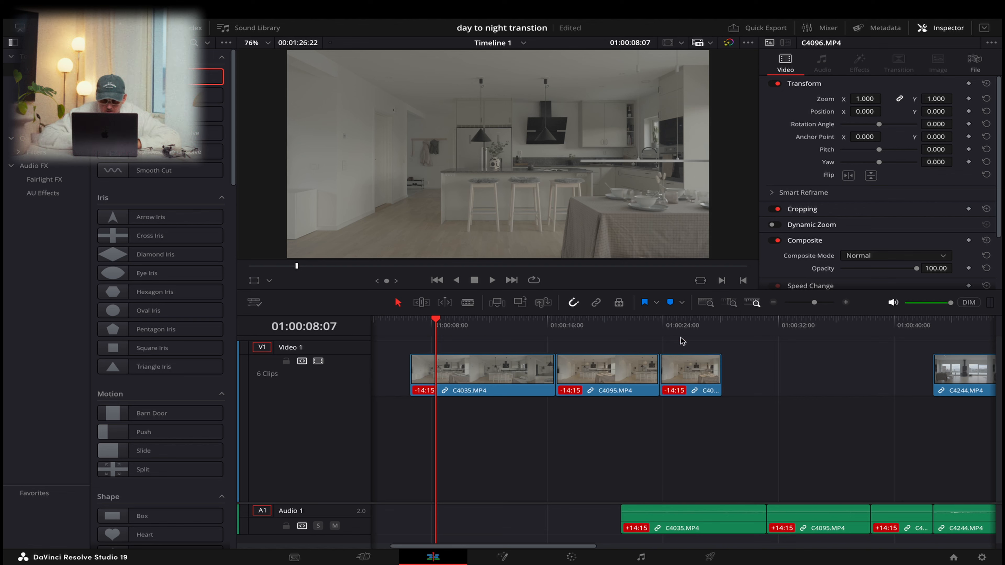
left_click(691, 339)
left_click(505, 369)
left_click(711, 381)
left_click(539, 370)
left_click(601, 371)
key("BackSpace")
left_click_drag(692, 378, 585, 369)
left_click(500, 329)
key("space")
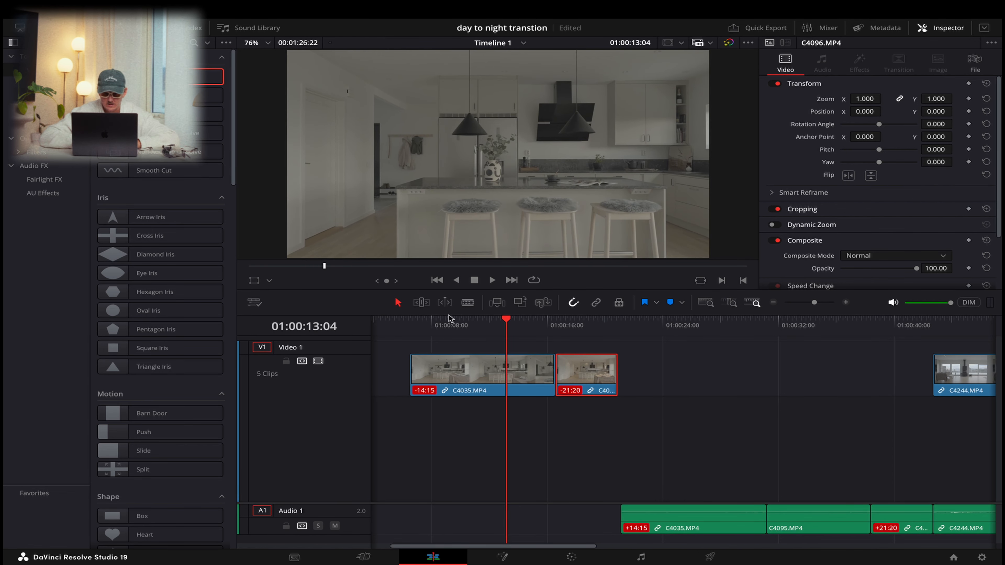
- On the Color page, apply the Sony SLog3 to Rec709 LUT on a new second node of C4035.MP4 and copy the grade to C4096.MP4
left_click(438, 321)
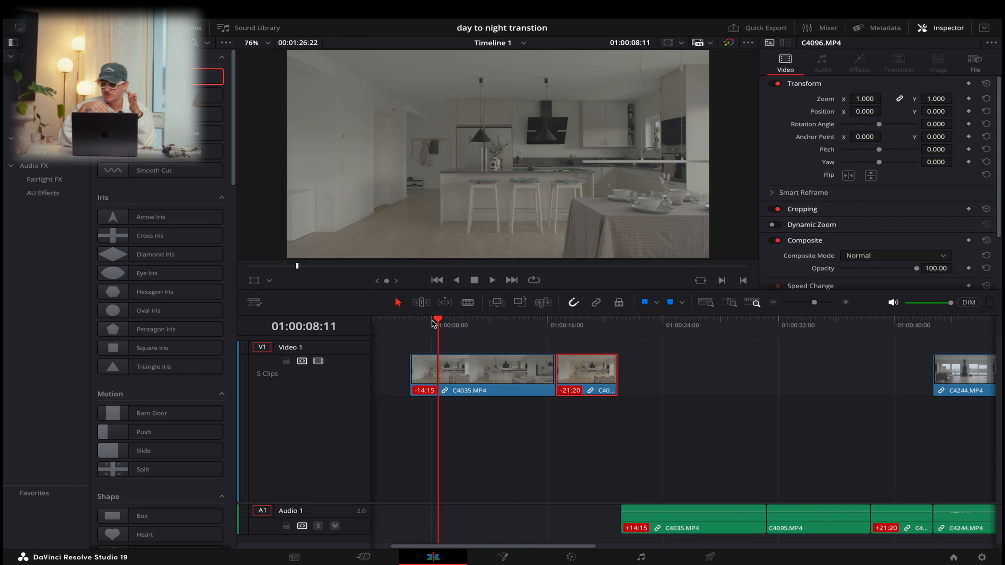
left_click(571, 557)
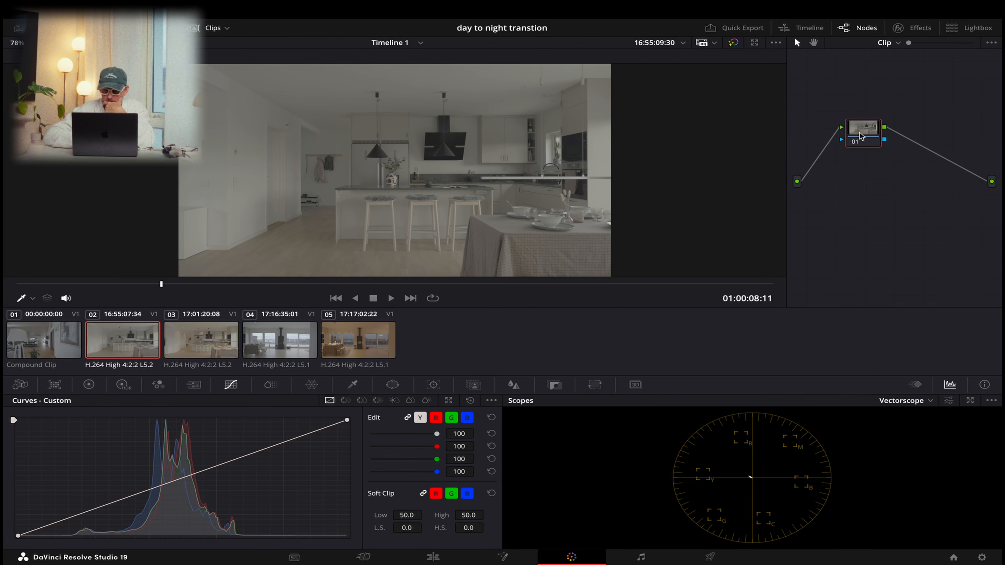
key("alt+s")
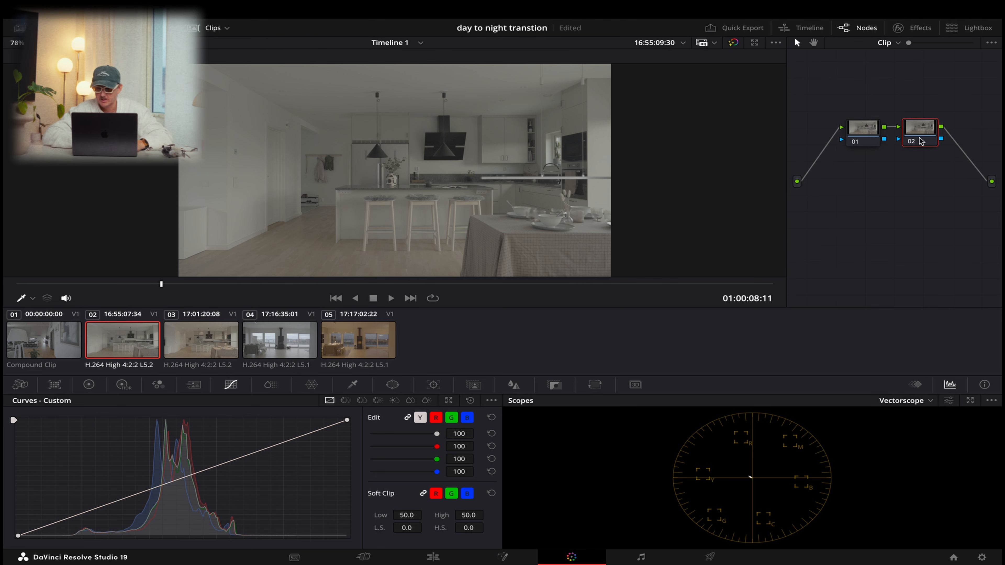
left_click(907, 28)
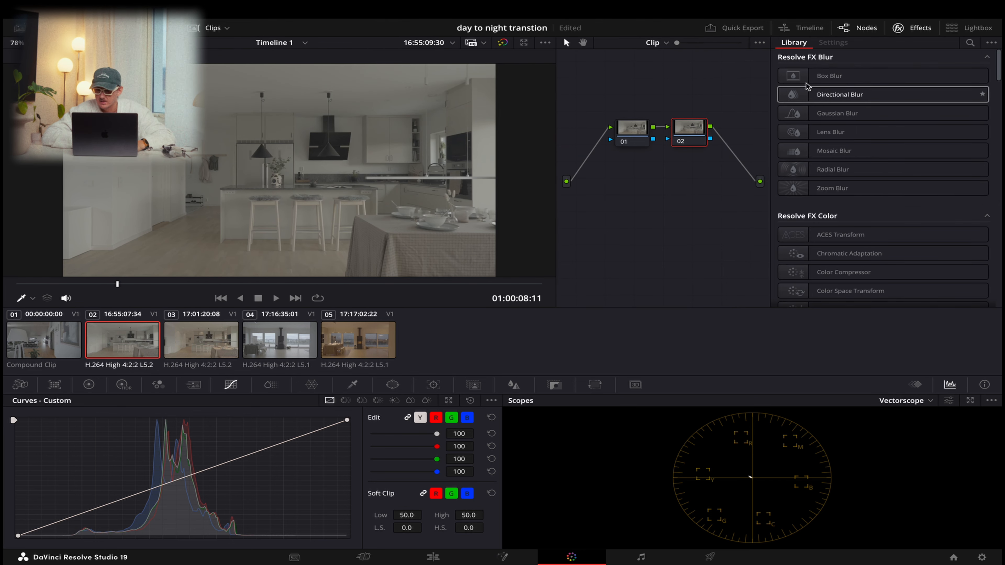
left_click(907, 28)
right_click(739, 137)
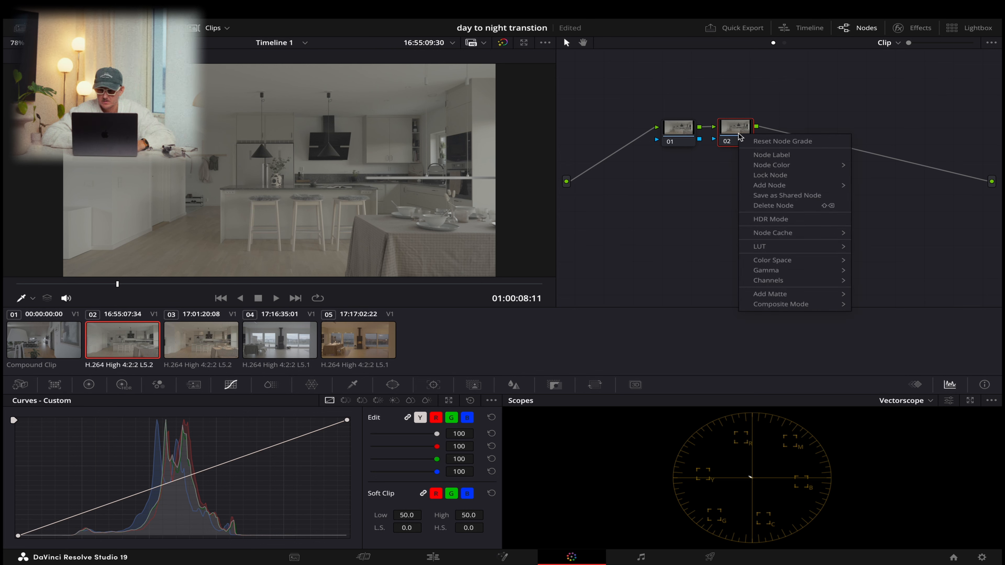
mouse_move(806, 247)
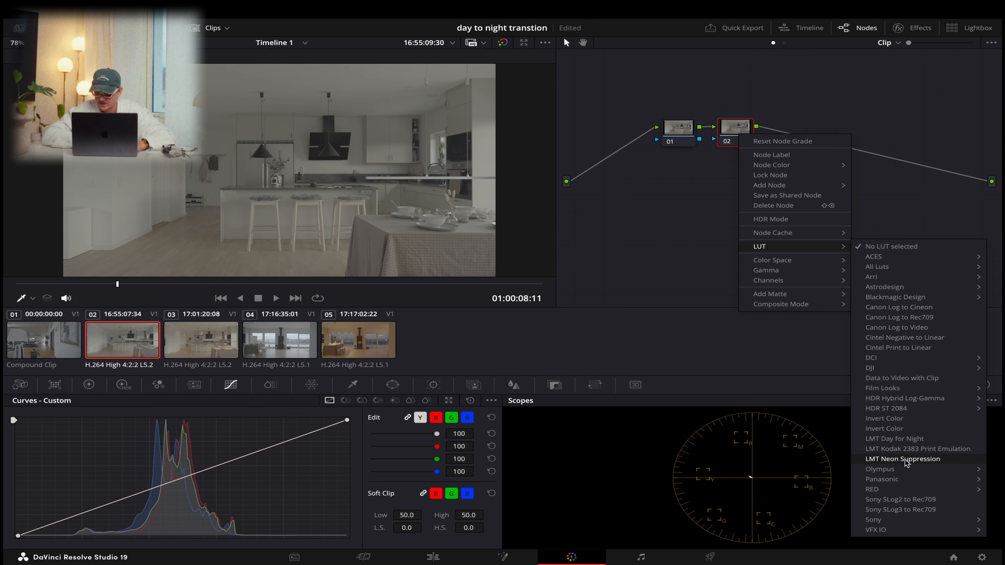
left_click(902, 511)
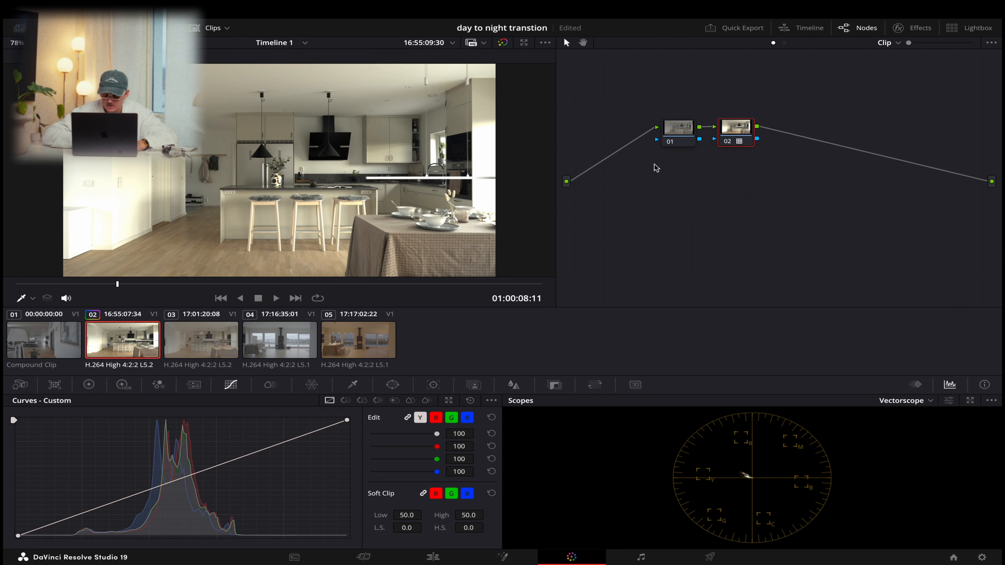
left_click(139, 351)
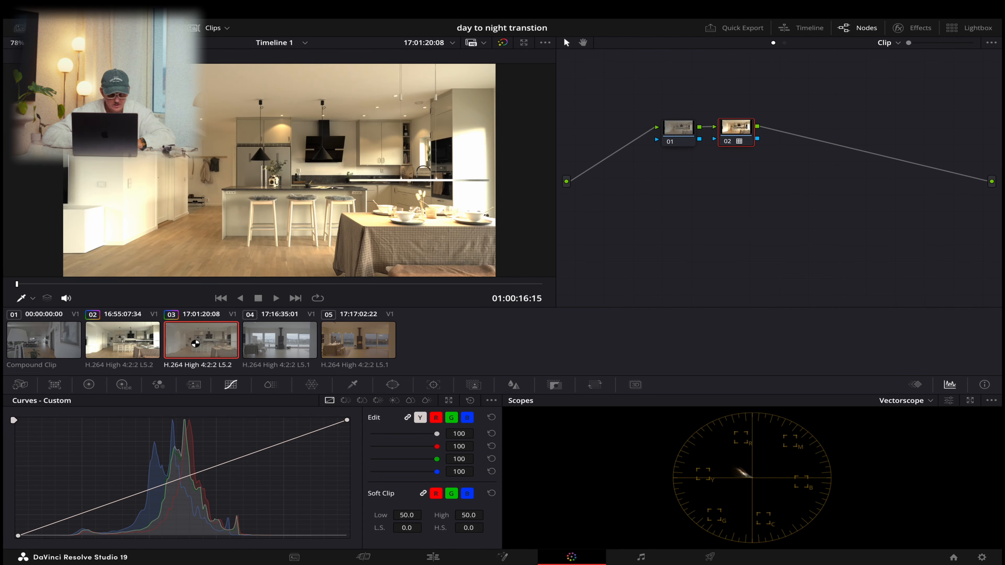
left_click(198, 346, "super")
- Set C4035.MP4's offset to 22.05, gamma to -0.01, gain to 0.99 and highlights to -19, and copy the grade to C4096.MP4
left_click(150, 334)
left_click(88, 384)
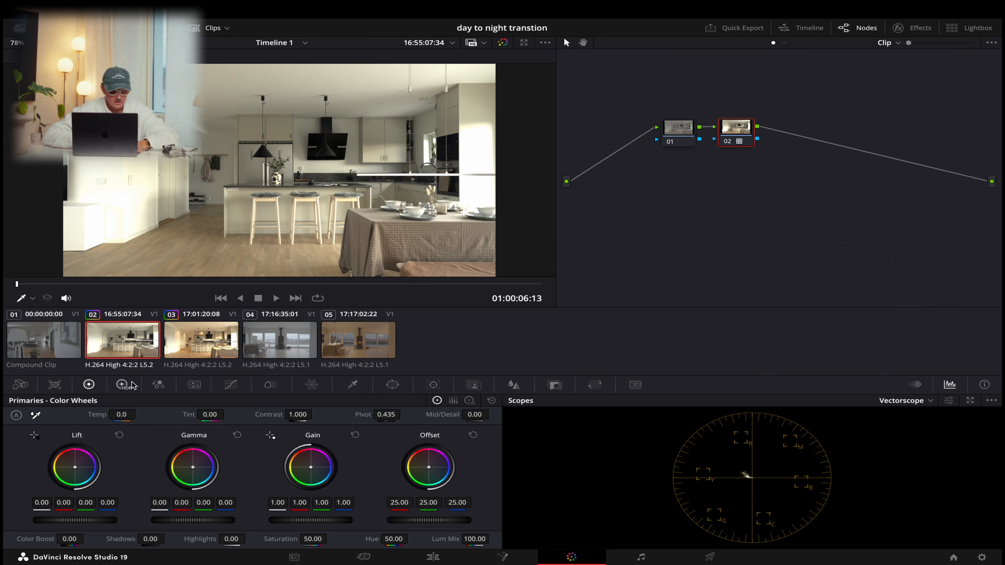
left_click_drag(431, 525, 422, 525)
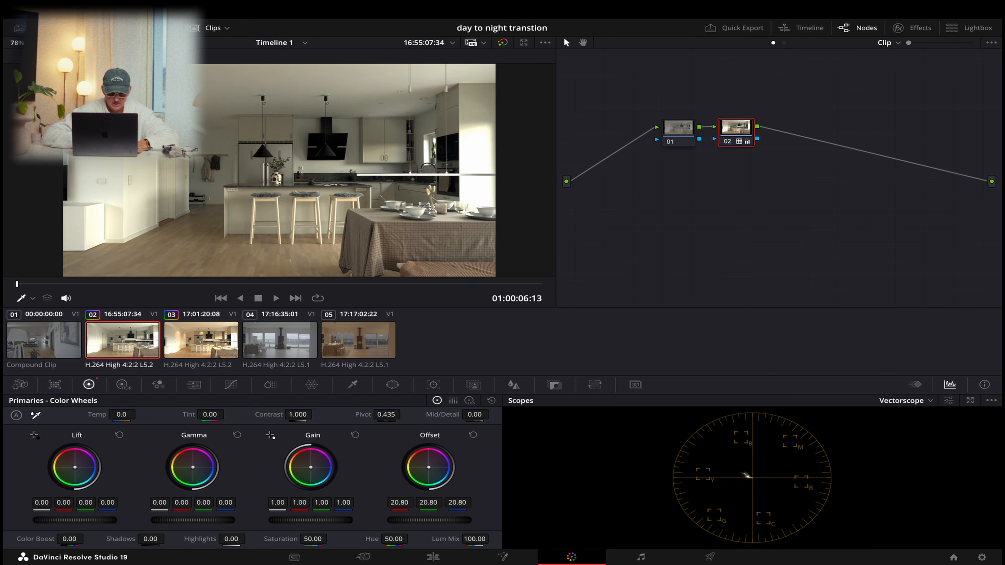
left_click_drag(192, 521, 230, 539)
left_click_drag(321, 521, 352, 524)
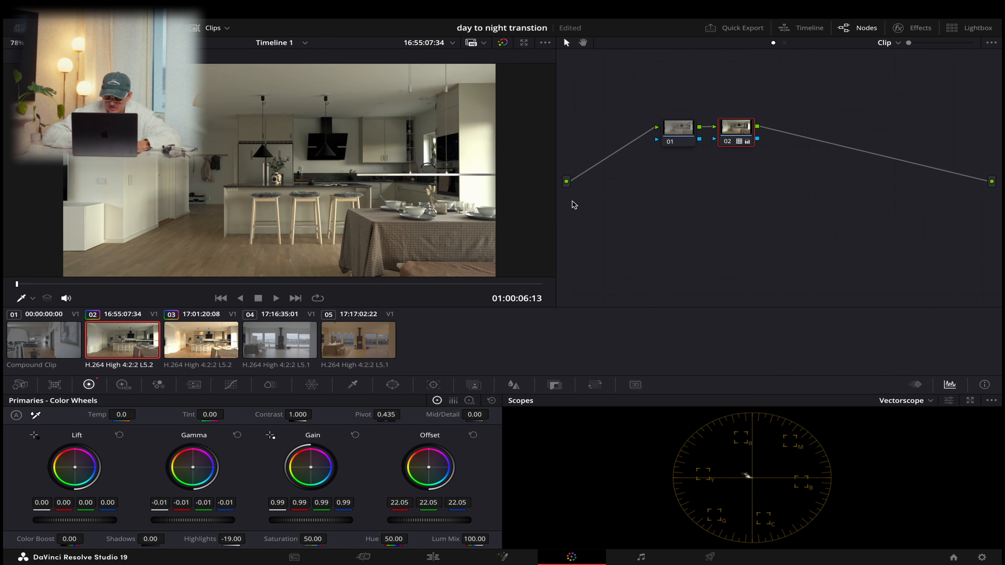
left_click(193, 339)
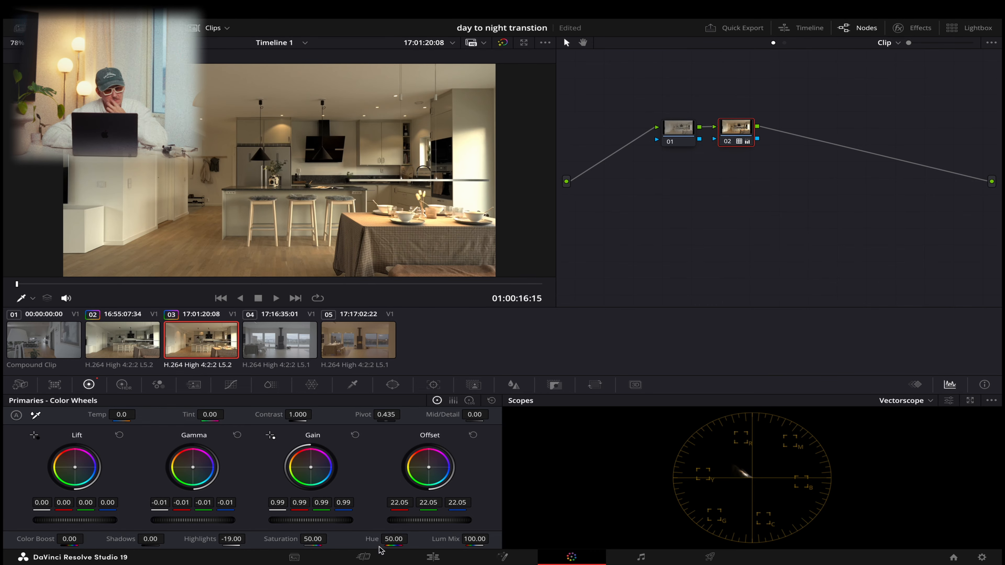
- On the Edit page, split C4035.MP4 at 01:00:08:04 and delete the part after the cut
left_click(423, 557)
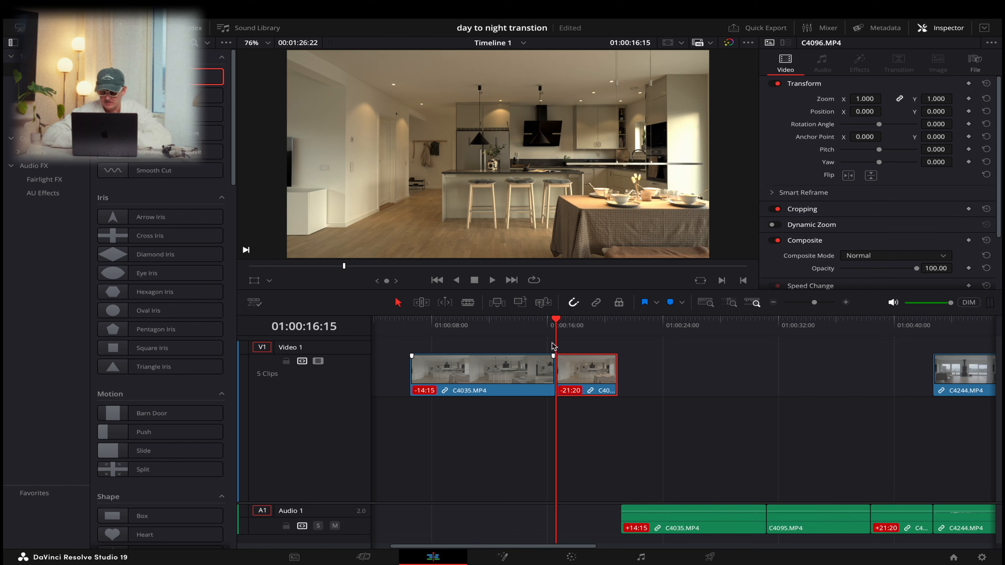
left_click(531, 321)
left_click_drag(814, 303, 820, 303)
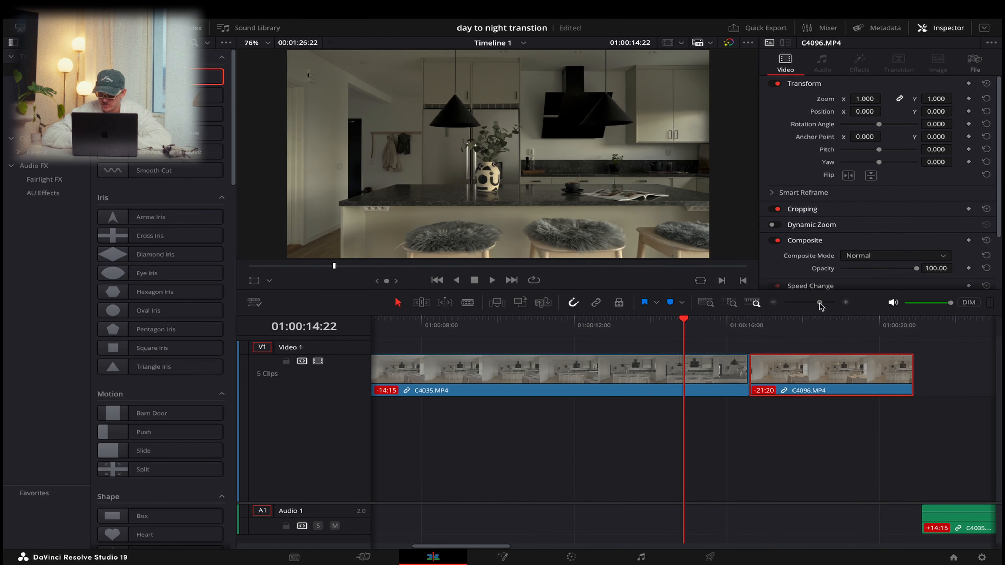
mouse_move(435, 328)
left_mouse_down()
mouse_move(420, 336)
mouse_move(429, 336)
left_mouse_up()
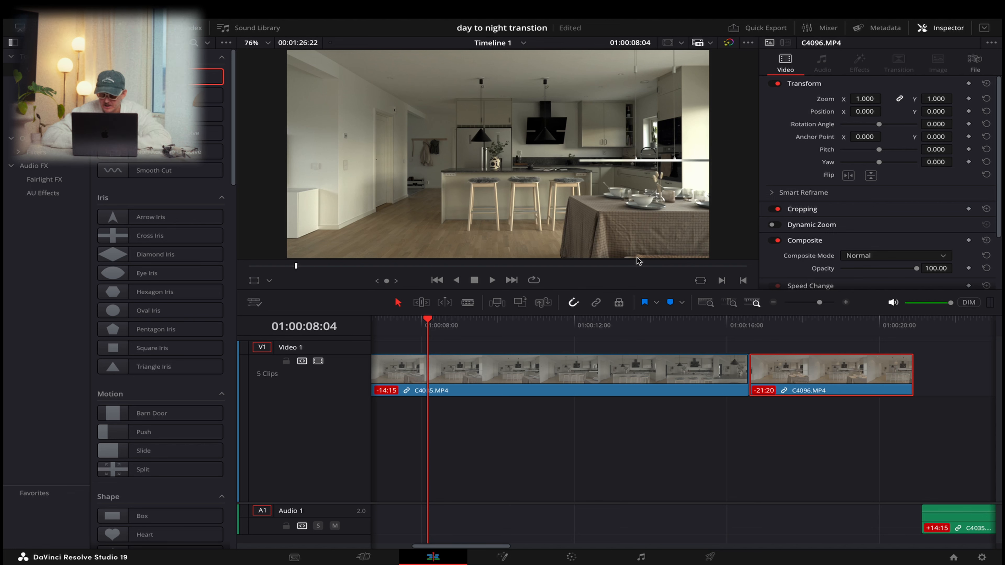
left_click(492, 377)
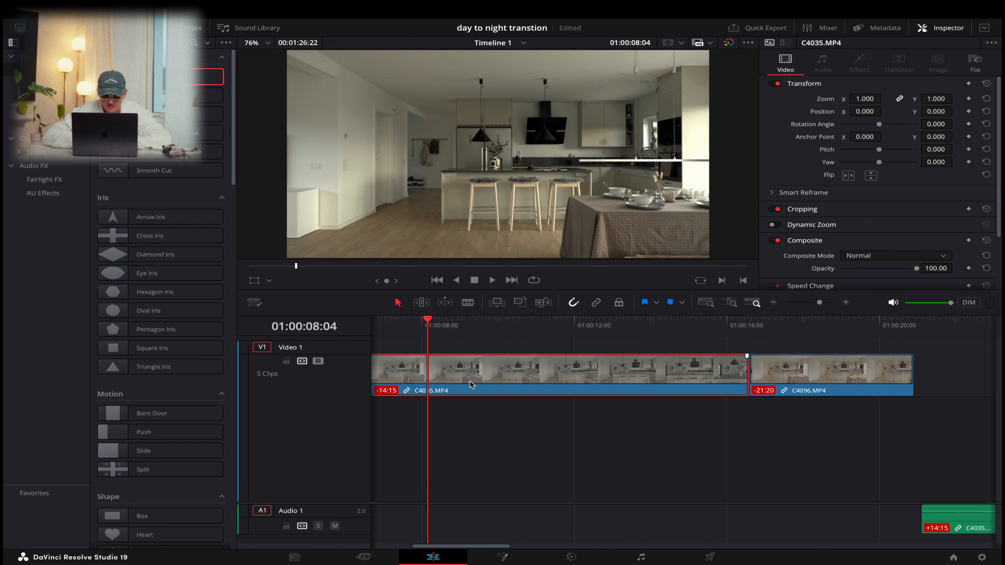
key("super+b")
left_click(488, 374)
key("BackSpace")
- Move C4096.MP4 against the end of C4035.MP4 and trim 18 frames off its start, keeping the clips adjacent
left_click_drag(836, 374, 515, 374)
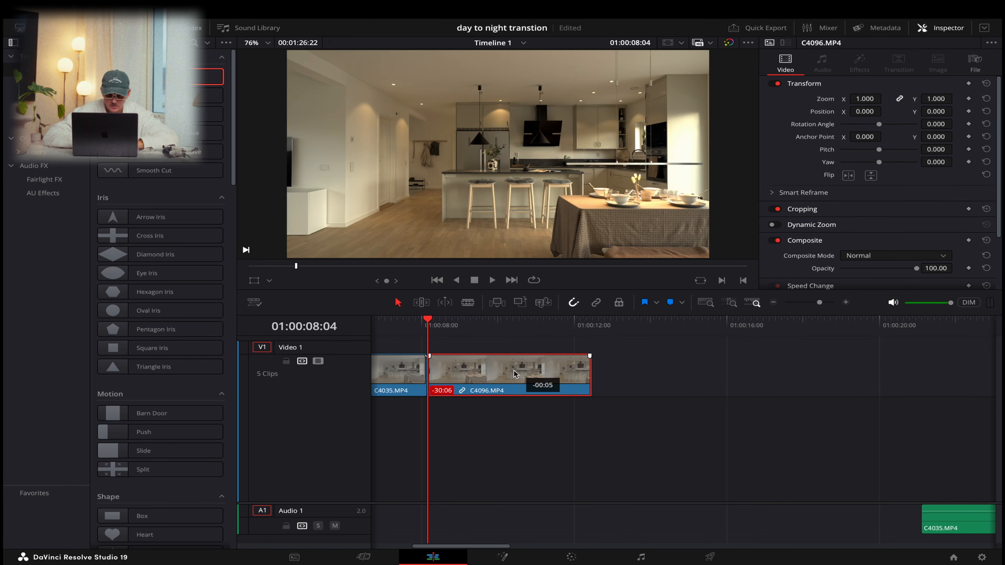
left_click_drag(434, 374, 460, 375)
- Play repeatedly across the cut from about 01:00:07:23 to check how the day and night shots line up
left_click(418, 325)
key("space")
left_click(419, 325)
key("space")
left_click(419, 325)
key("space")
left_click(419, 325)
key("space")
left_click(418, 325)
key("space")
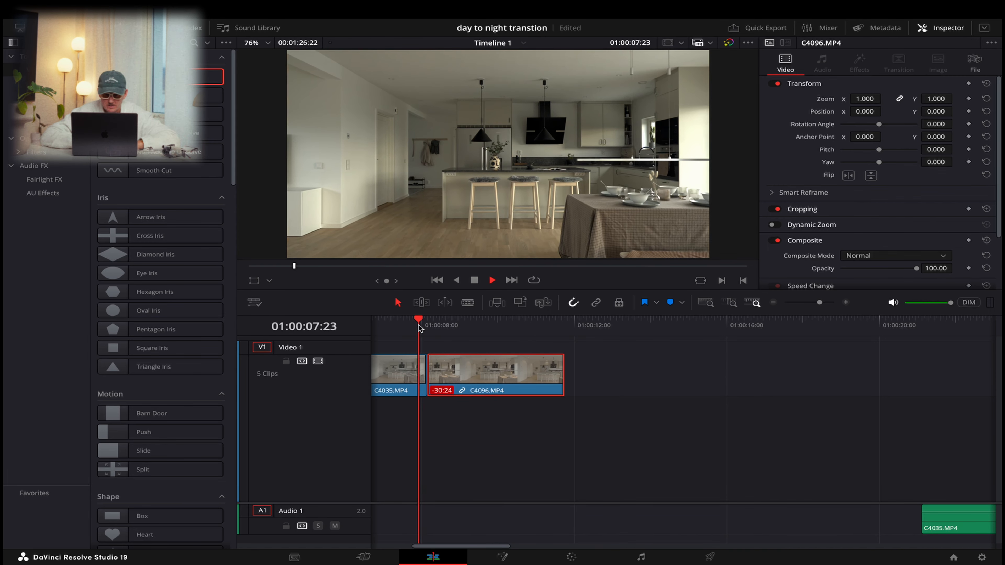
left_click(419, 324)
key("space")
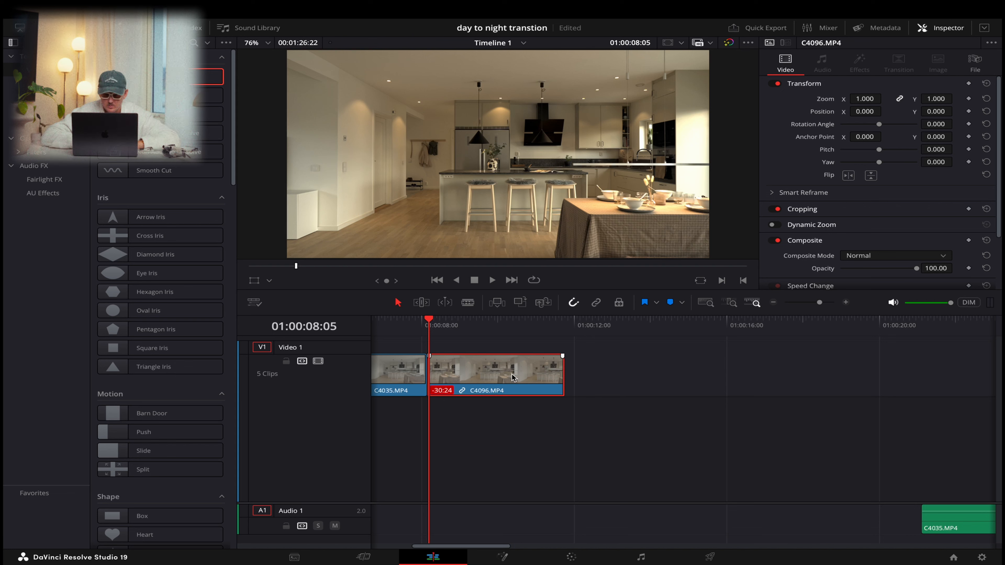
- Set C4096.MP4's zoom to 1.010 and its vertical position to 6.000 to match the day shot
mouse_move(867, 98)
left_mouse_down()
mouse_move(884, 99)
mouse_move(873, 98)
left_mouse_up()
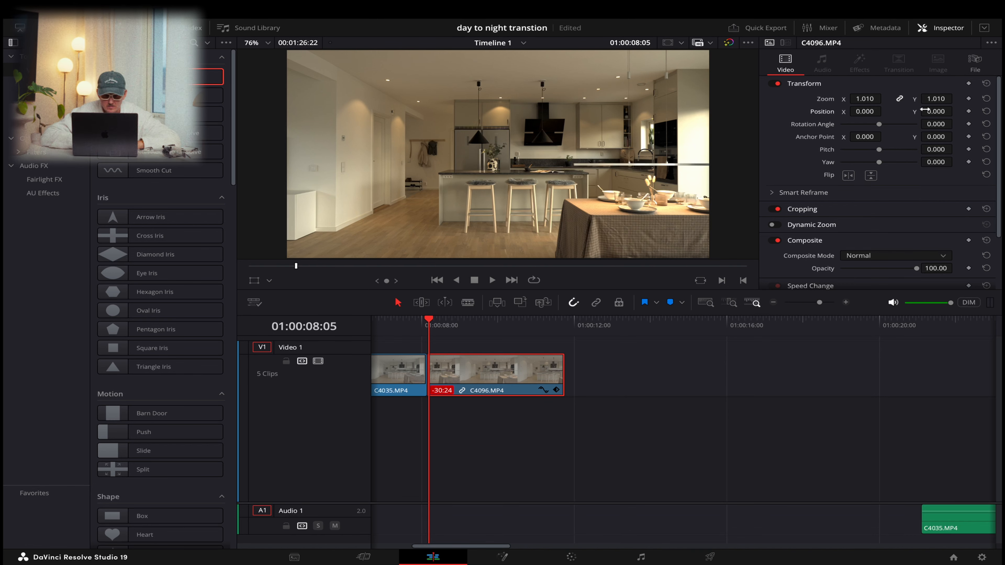
left_click_drag(935, 111, 940, 111)
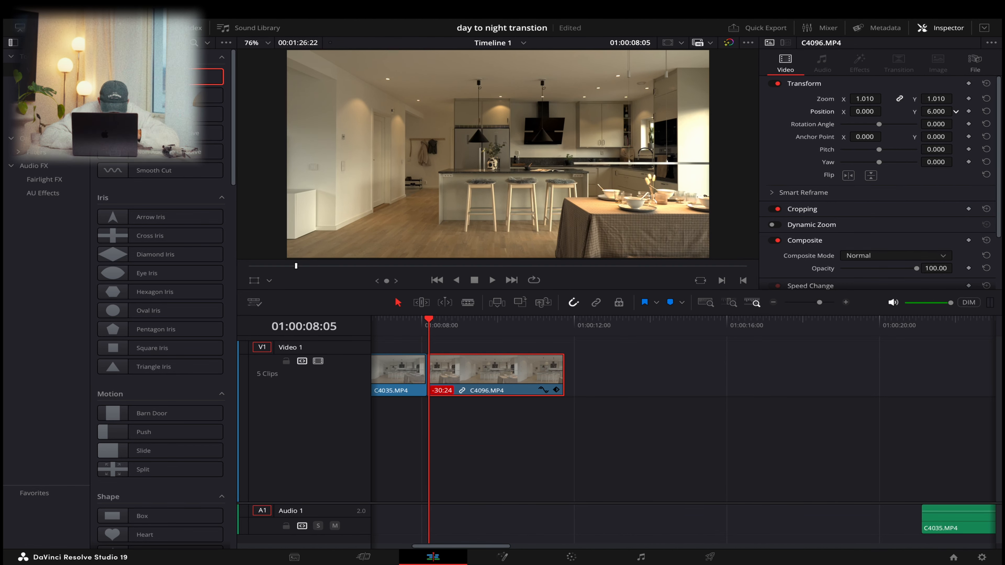
- Replay the cut between C4035.MP4 and C4096.MP4 several times to check the adjusted framing match
left_click(412, 325)
key("space")
left_click(412, 325)
key("space")
left_click(412, 325)
key("space")
left_click(412, 325)
key("space")
left_click(412, 325)
key("space")
left_click(412, 325)
key("space")
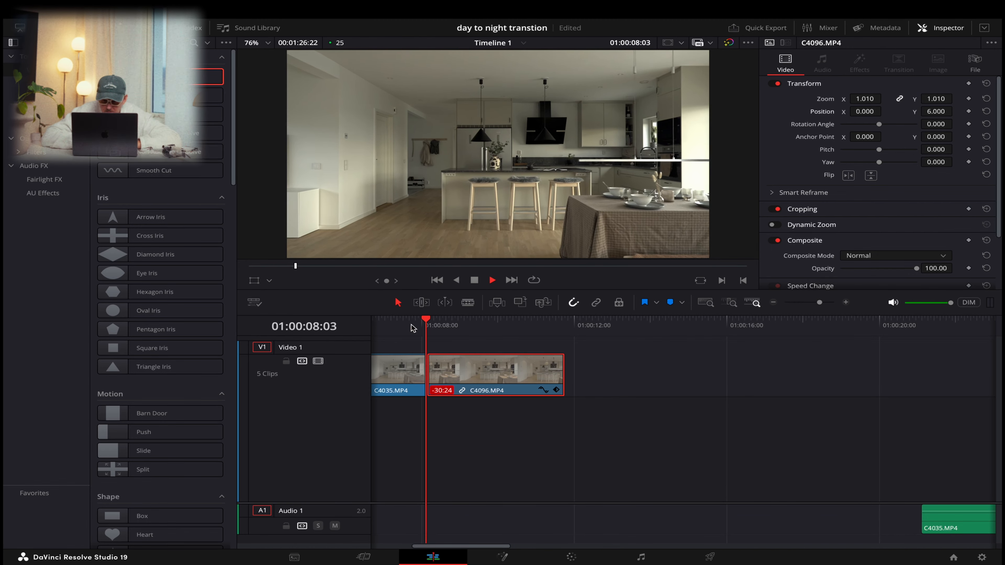
- Play through the cut between C4035.MP4 and C4096.MP4 once more, starting just before 01:00:08:00, to compare the framing
left_click(412, 325)
key("space")
left_click(415, 325)
key("space")
left_click(416, 325)
key("space")
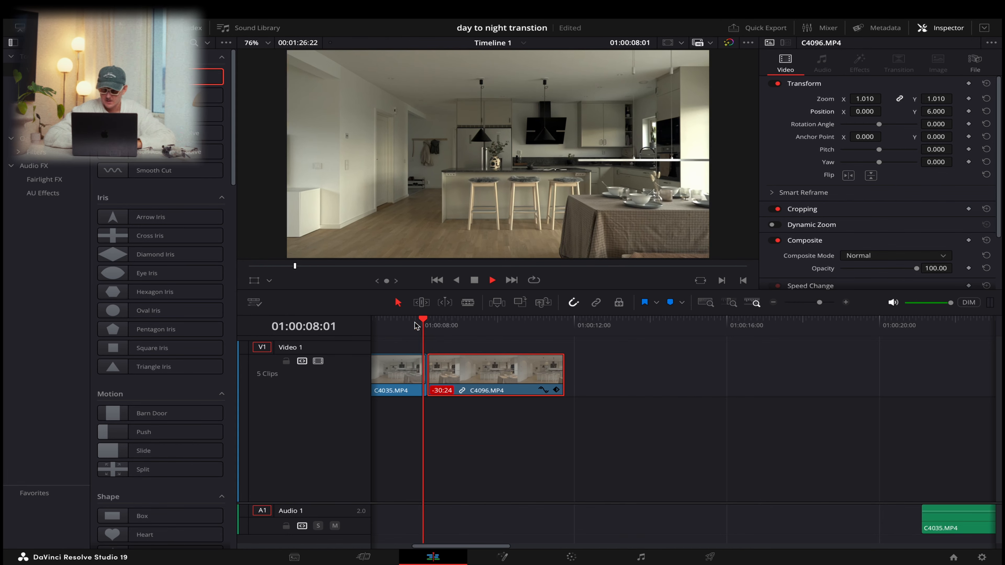
- Browse the video transitions and Fusion transitions, previewing candidates such as wipes and Disarrange on the day-to-night cut
scroll(174, 196, "down", 12)
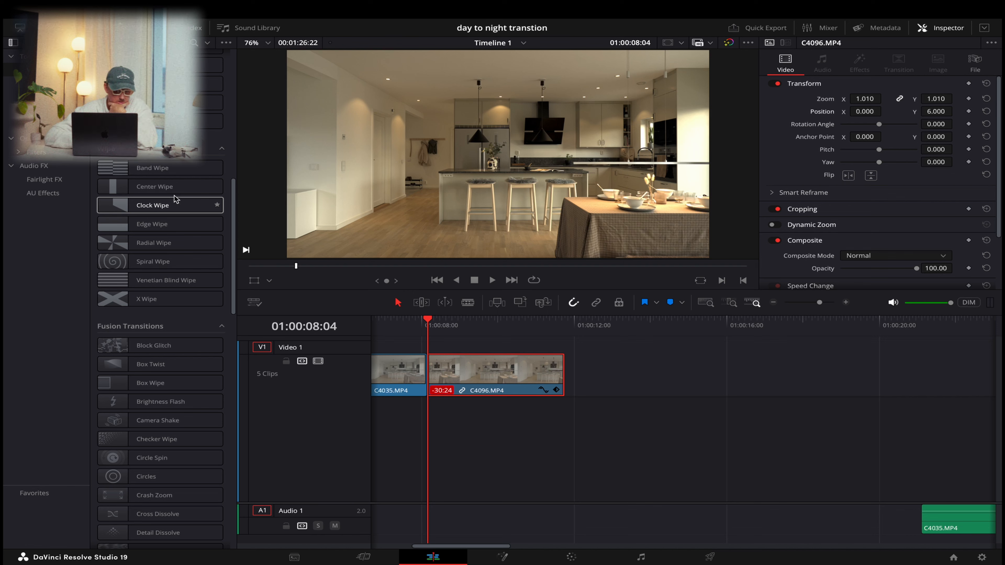
scroll(174, 198, "down", 15)
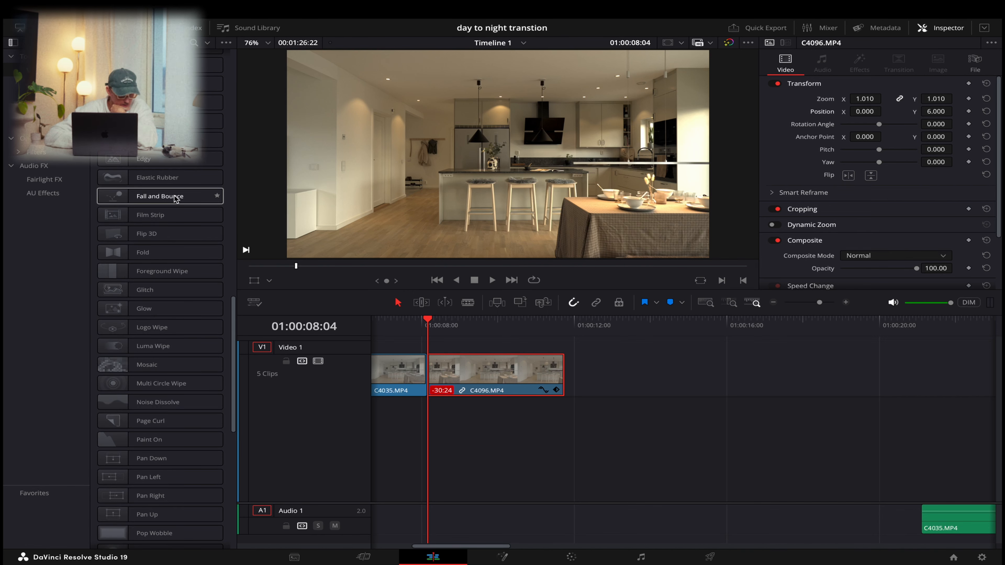
scroll(175, 198, "down", 6)
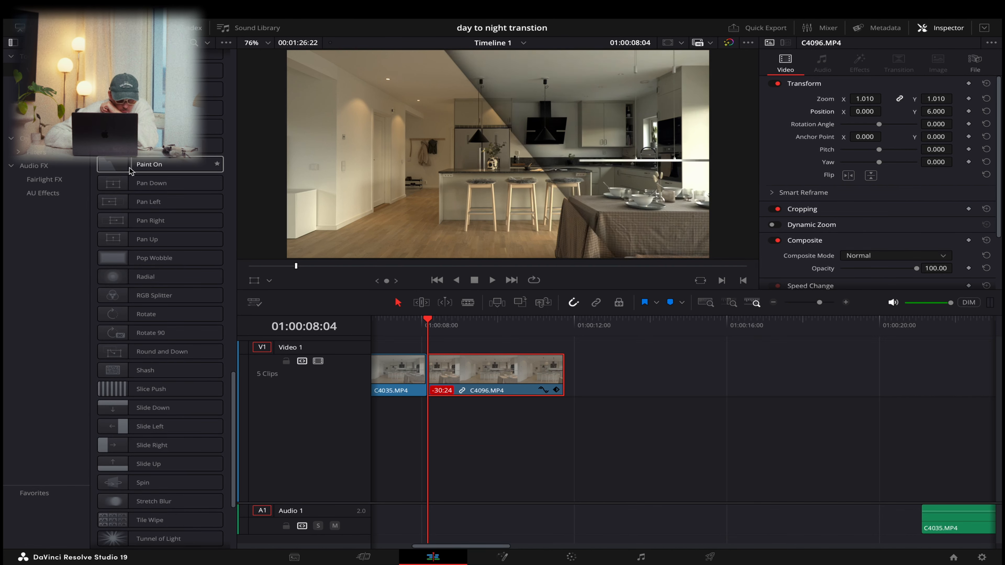
scroll(178, 222, "down", 8)
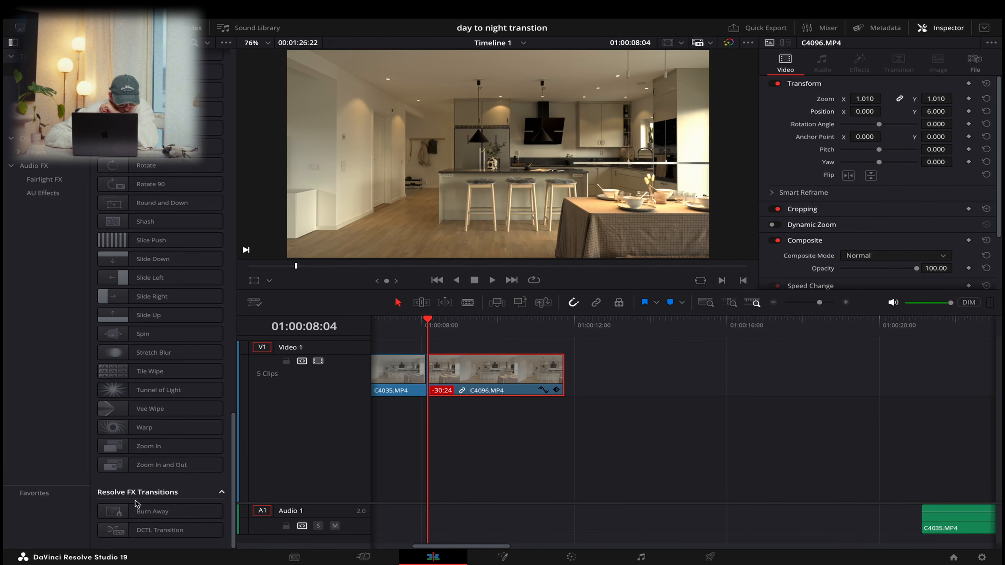
scroll(140, 513, "up", 20)
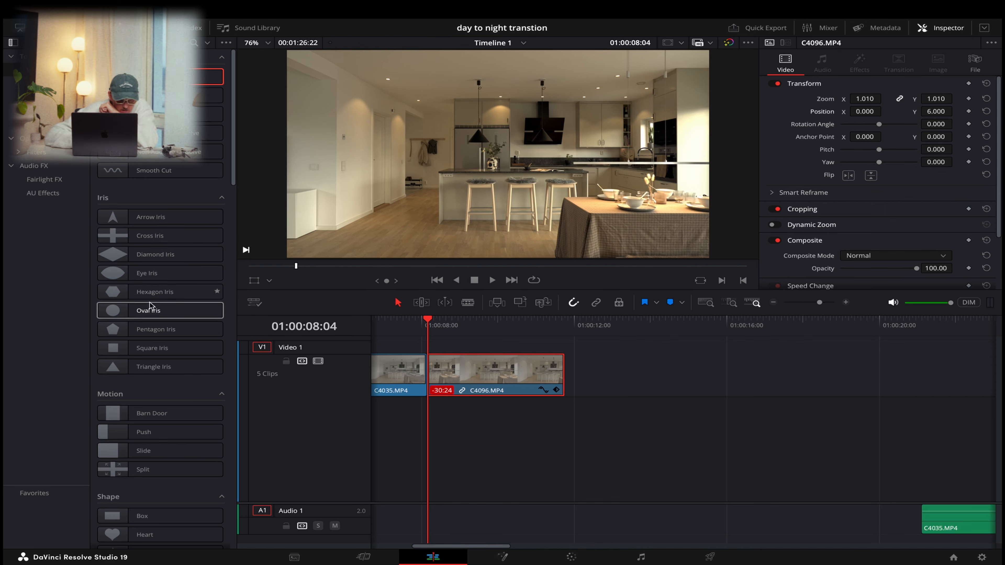
scroll(145, 328, "down", 8)
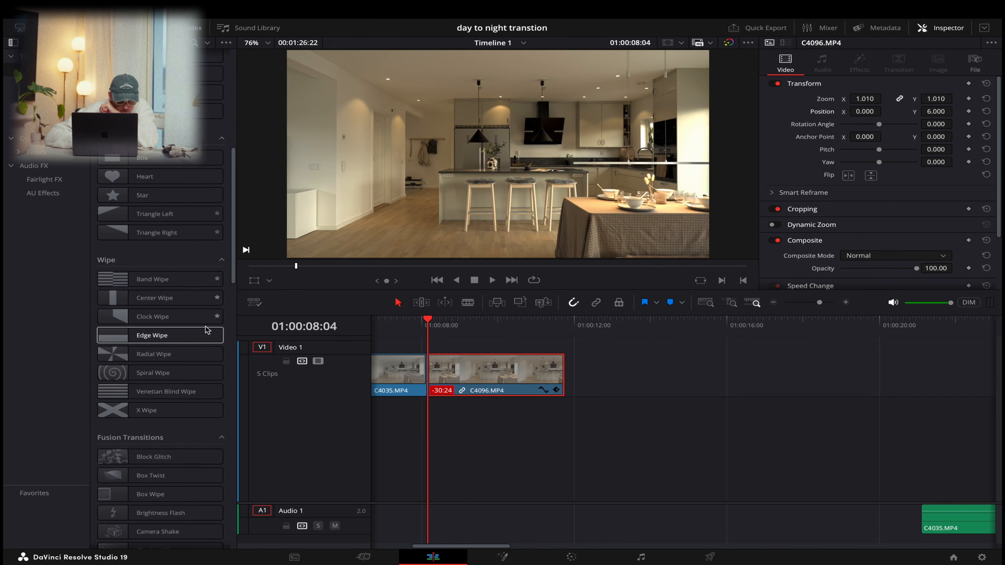
scroll(123, 311, "down", 8)
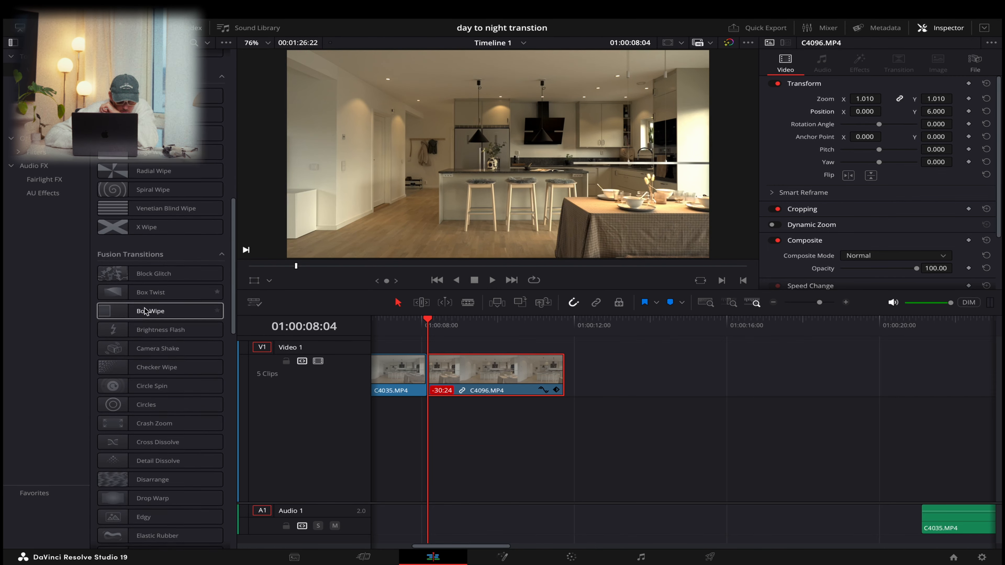
scroll(144, 360, "down", 8)
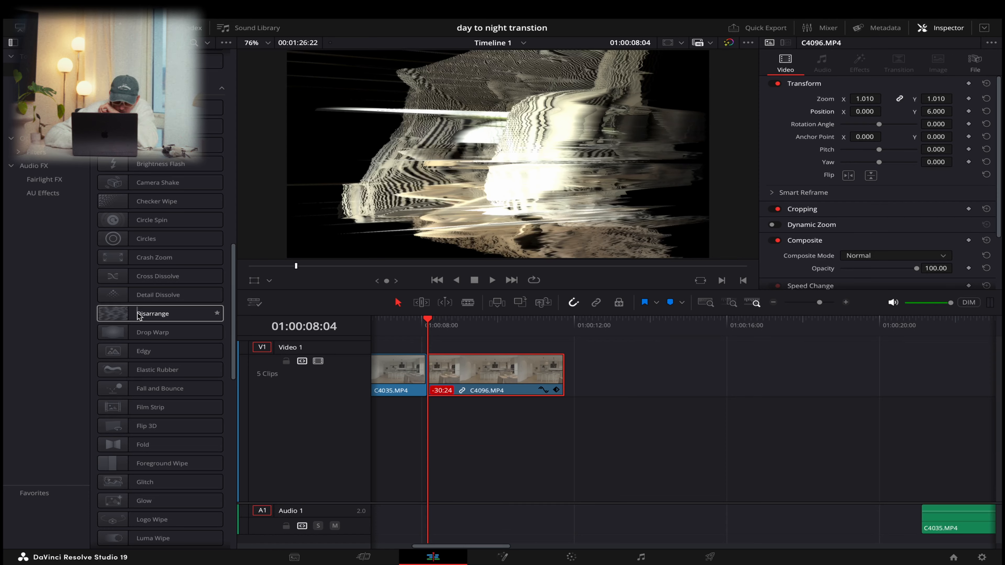
scroll(139, 316, "down", 10)
scroll(164, 344, "down", 2)
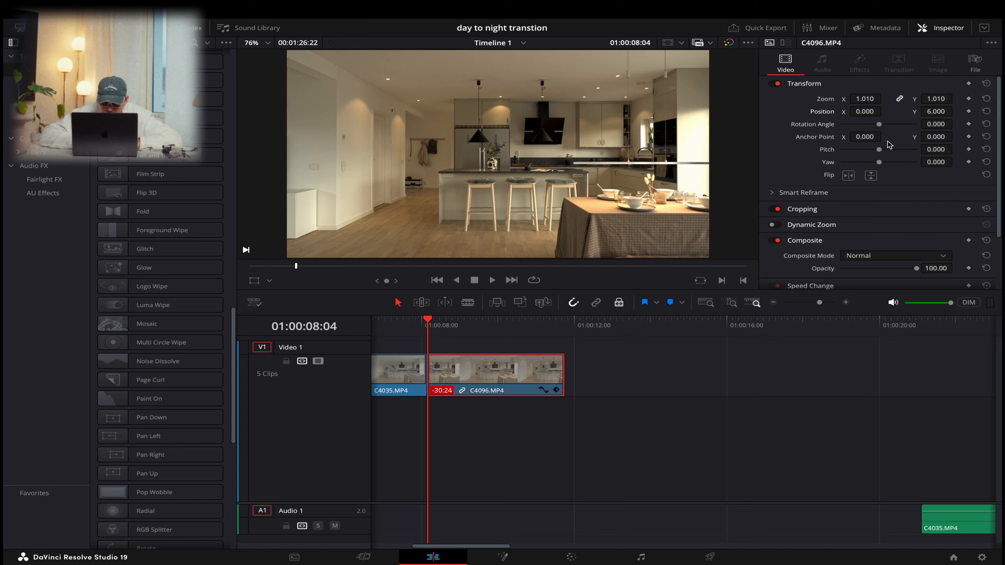
- Set C4096.MP4's position to X 8.000 and Y 14.000 and its zoom to 1.040
left_click_drag(864, 111, 883, 111)
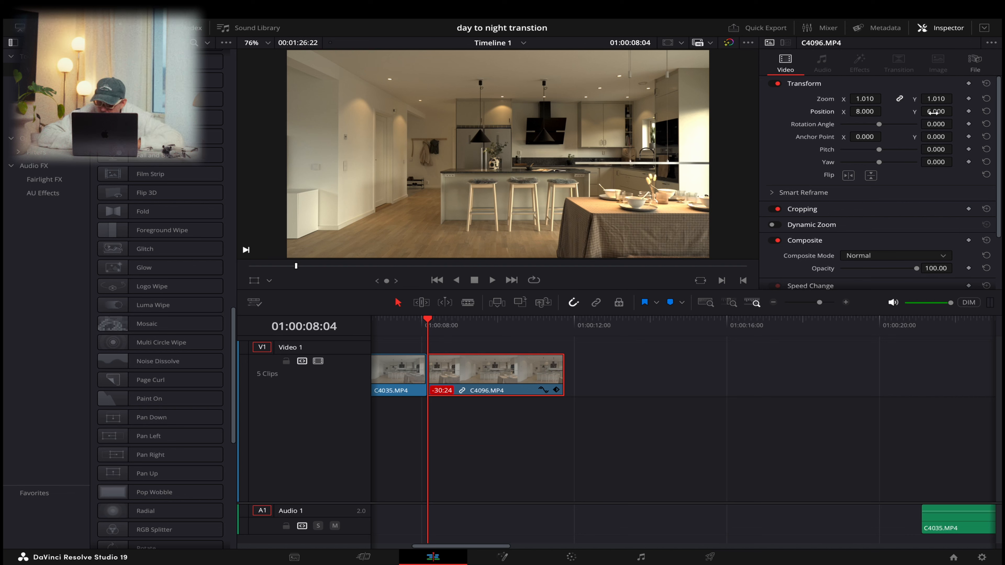
mouse_move(935, 111)
left_mouse_down()
mouse_move(956, 111)
mouse_move(934, 112)
left_mouse_up()
left_click_drag(863, 95, 885, 98)
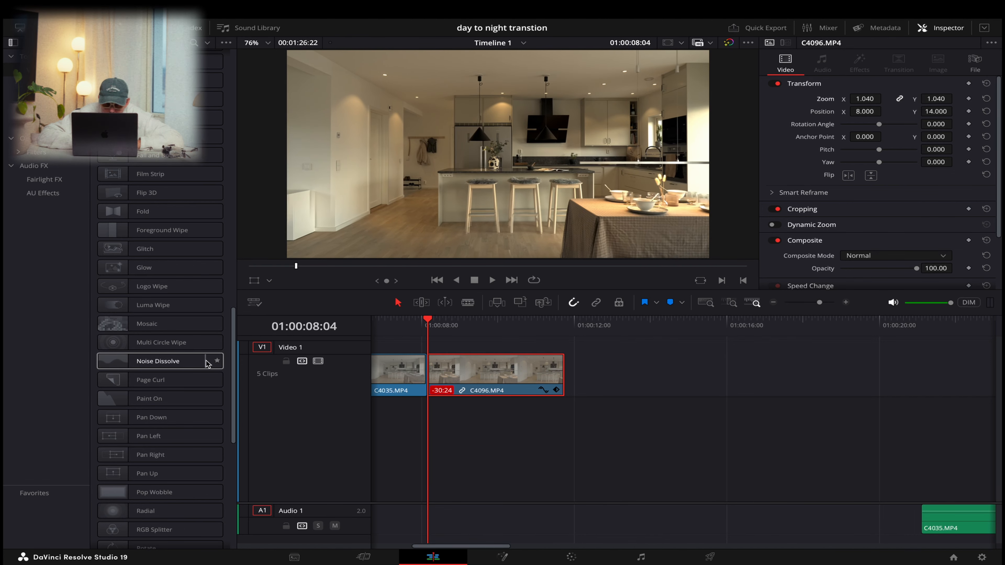
- Add a Noise Dissolve transition between C4035.MP4 and C4096.MP4 and set its duration to 11 frames
left_click_drag(218, 361, 427, 368)
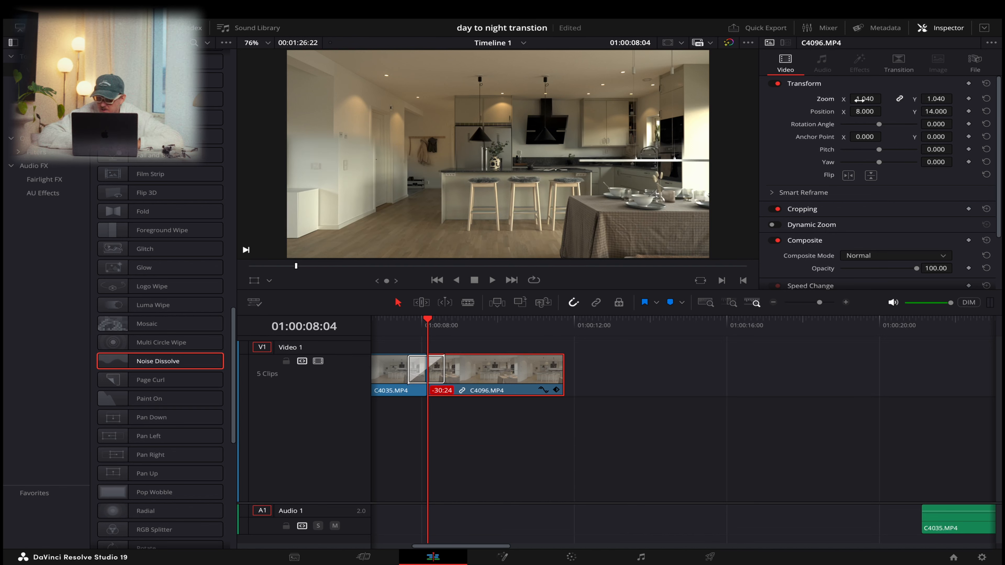
left_click(897, 67)
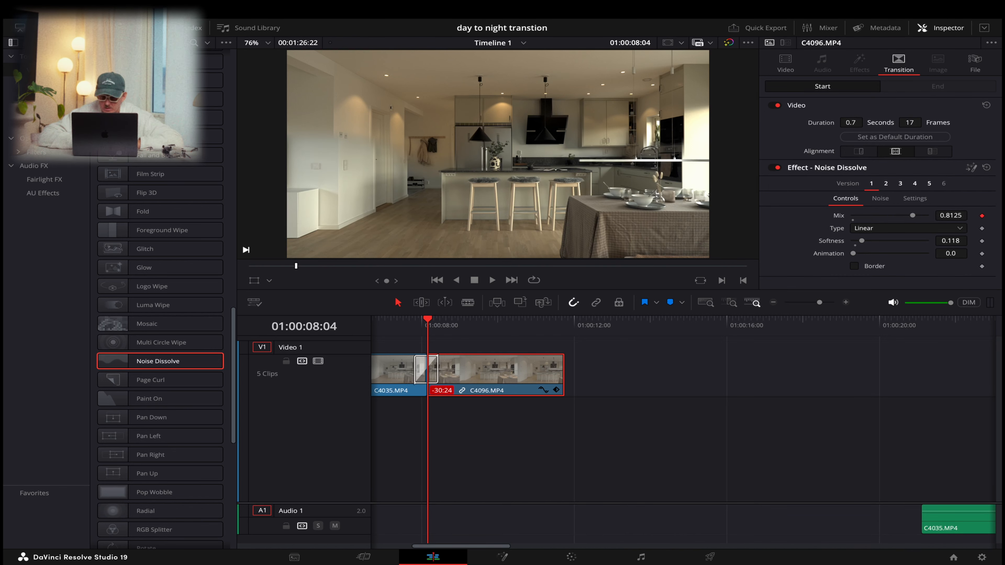
left_click_drag(855, 122, 848, 122)
- Play the Noise Dissolve repeatedly from just before the cut to check how the day shot turns into night
left_click(413, 321)
key("space")
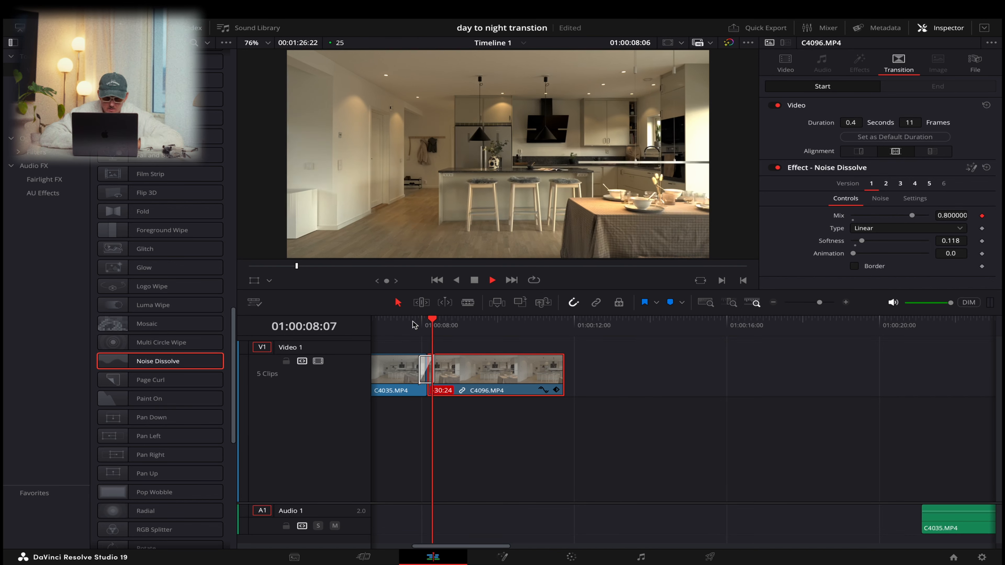
left_click(412, 322)
left_click(412, 321)
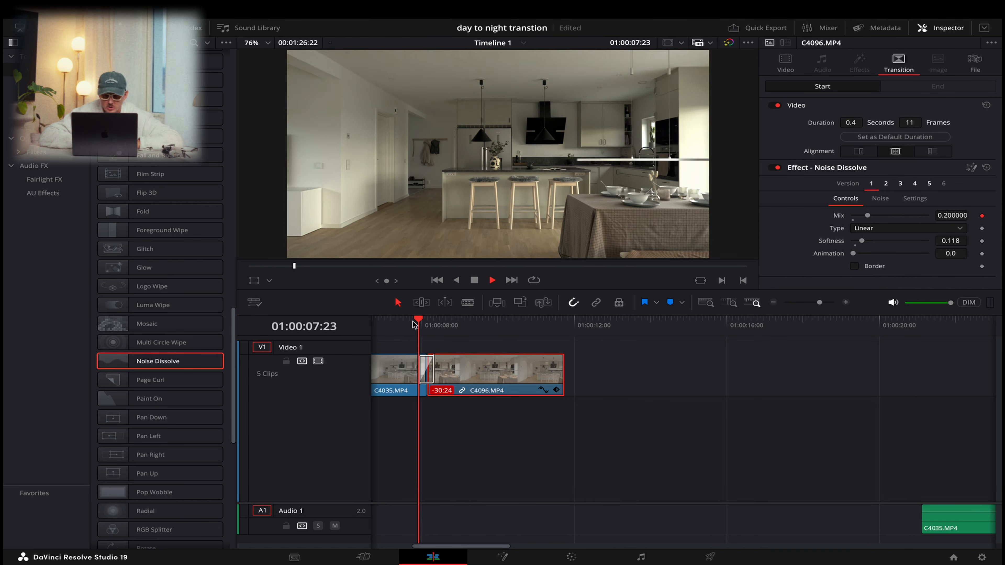
left_click(413, 322)
left_click(413, 321)
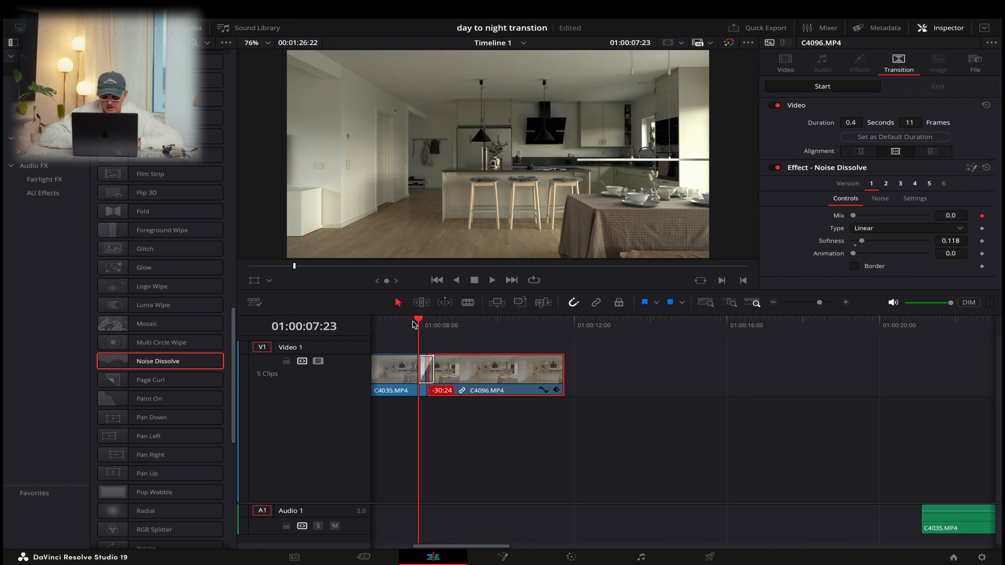
- Roll the cut between C4035.MP4 and C4096.MP4, together with its Noise Dissolve, about two frames forward
left_click_drag(820, 302, 826, 303)
left_click(633, 387)
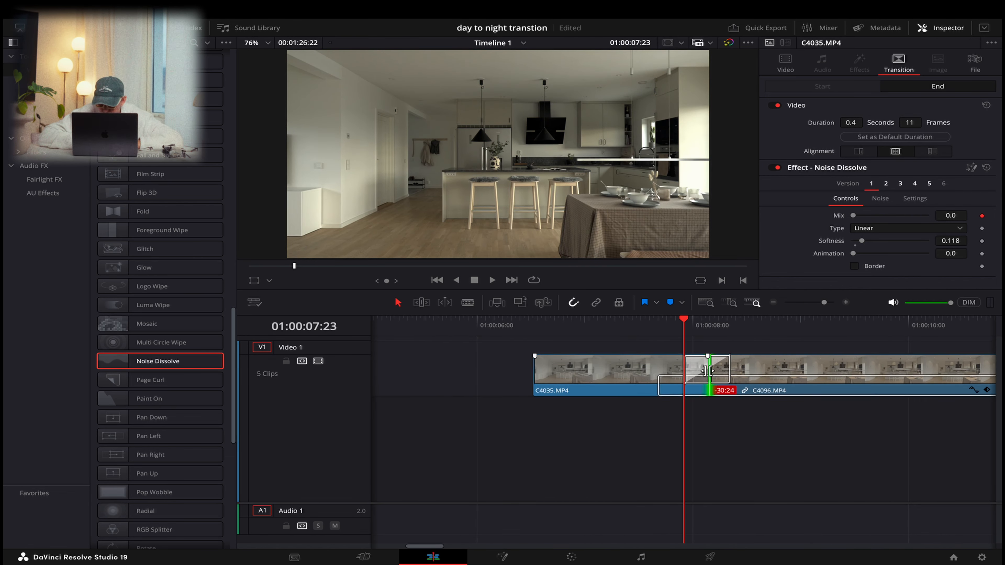
left_click_drag(705, 371, 714, 371)
- Replay the shifted Noise Dissolve several times from about 01:00:07:18 to review its timing
left_click(694, 317)
key("space")
left_click(694, 317)
key("space")
left_click(694, 316)
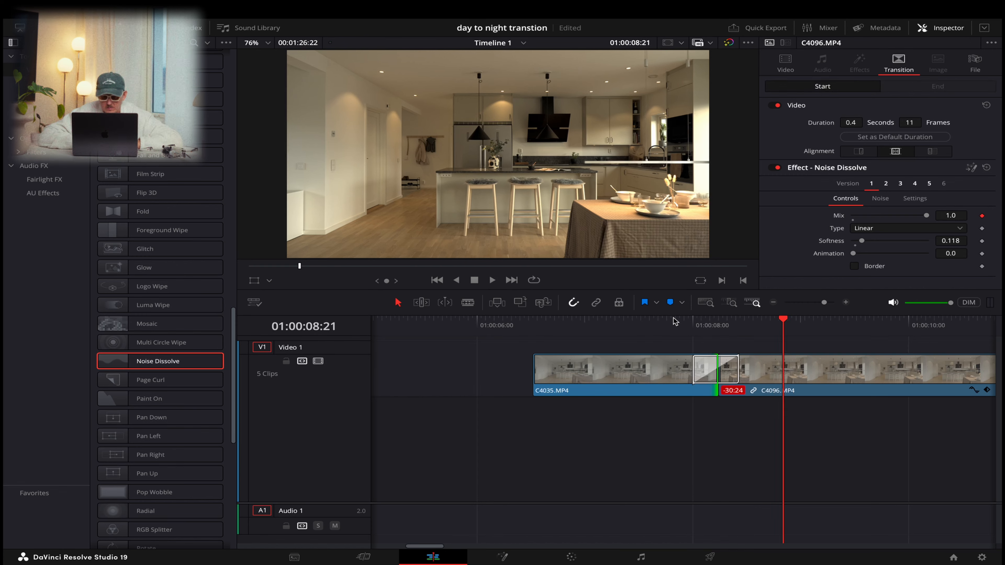
left_click(674, 323)
key("space")
left_click(675, 324)
key("space")
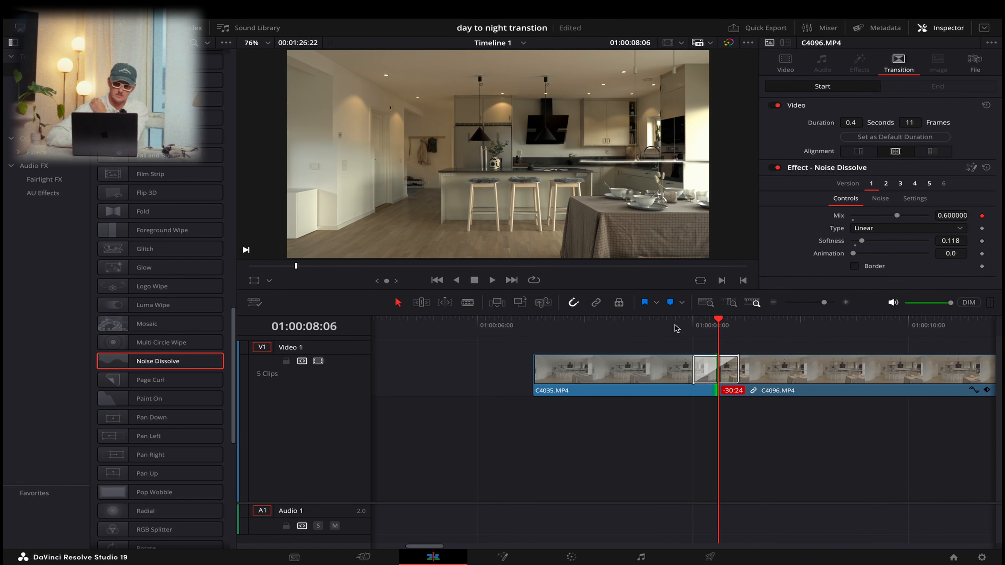
left_click(674, 324)
key("space")
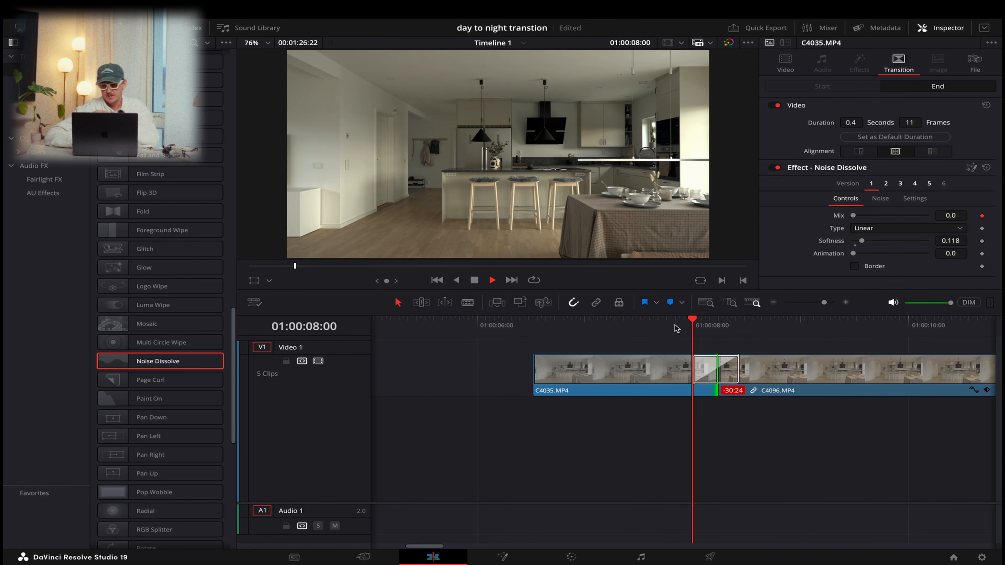
left_click(675, 325)
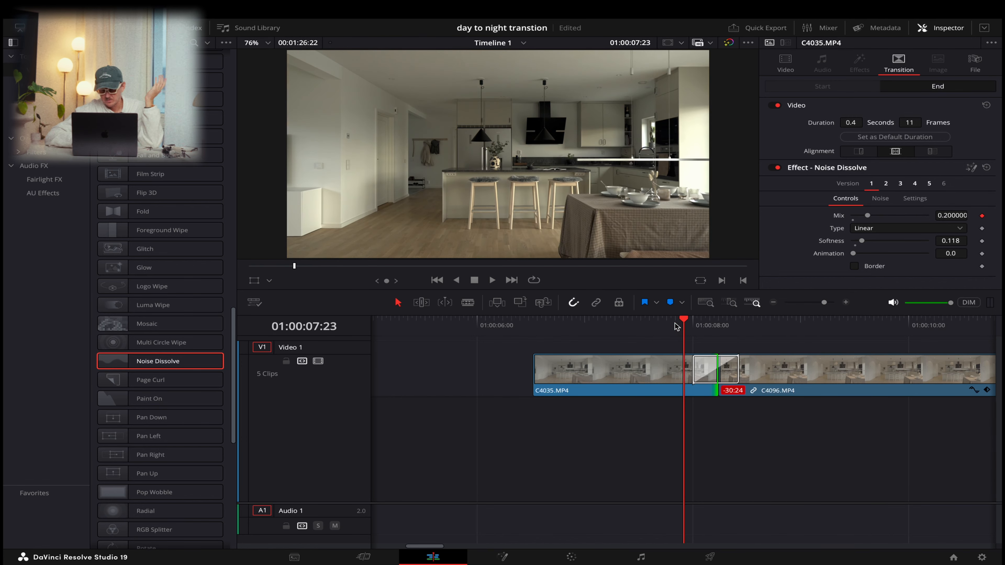
key("space")
left_click(662, 325)
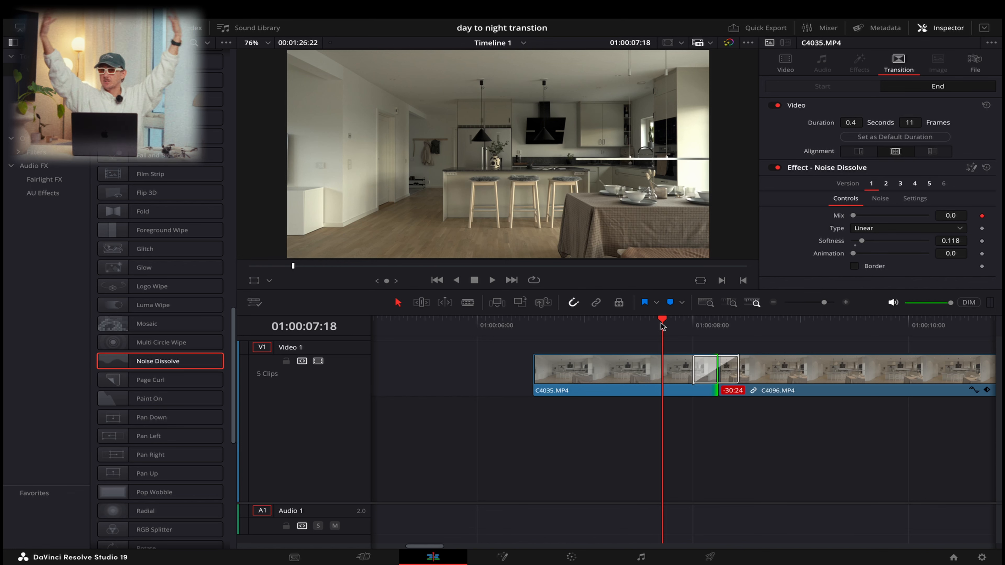
key("space")
key("space")
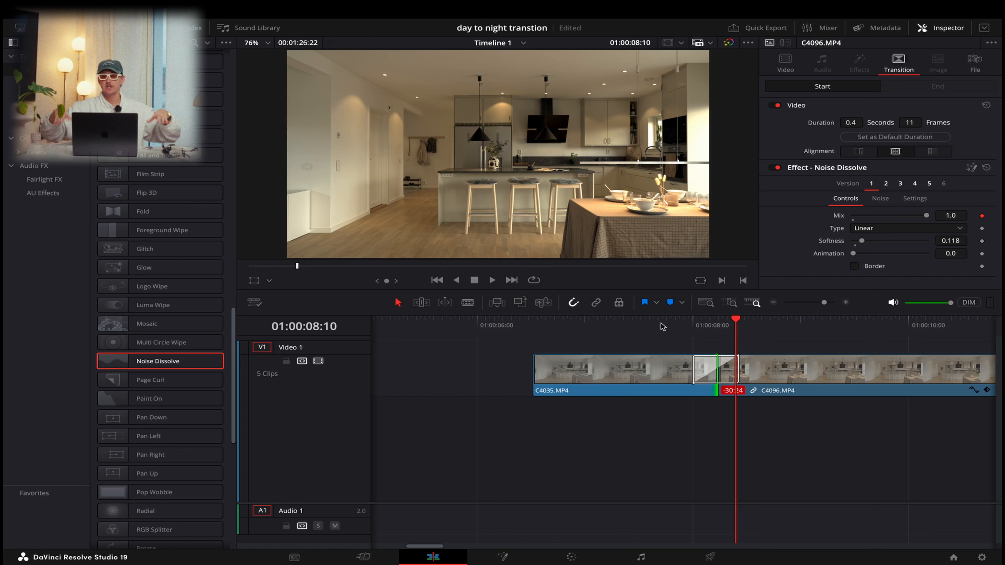
left_click(672, 325)
key("space")
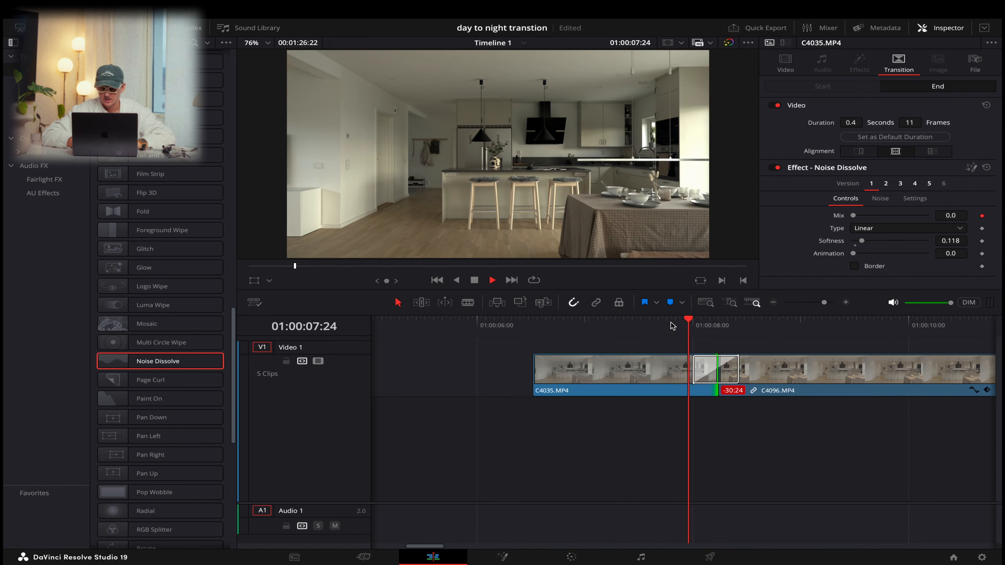
- Move C4244.MP4 and C4245.MP4 together earlier on Video 1 so that C4244.MP4 starts at about 01:00:18
scroll(738, 454, "right", 8)
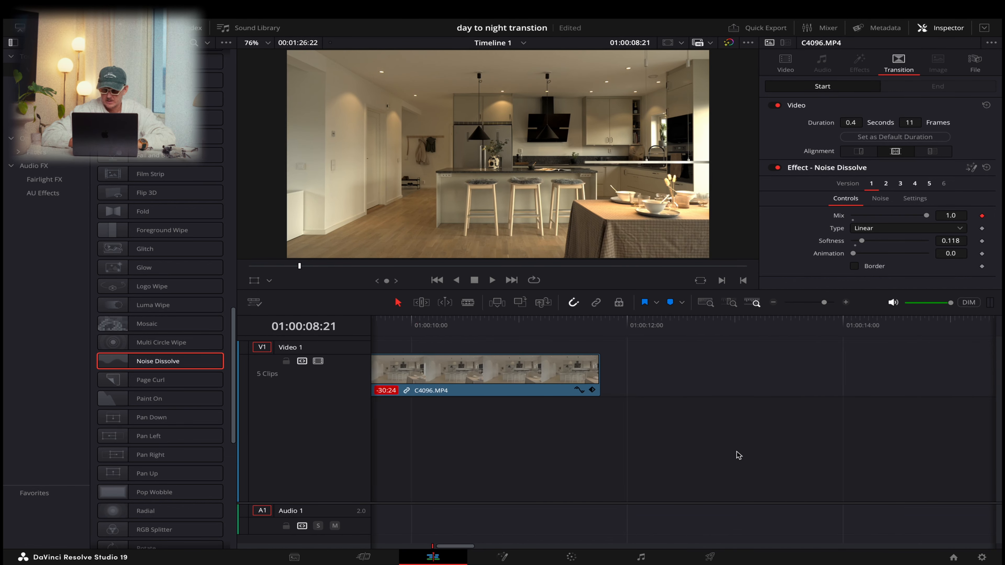
left_click_drag(823, 303, 814, 305)
scroll(830, 403, "right", 8)
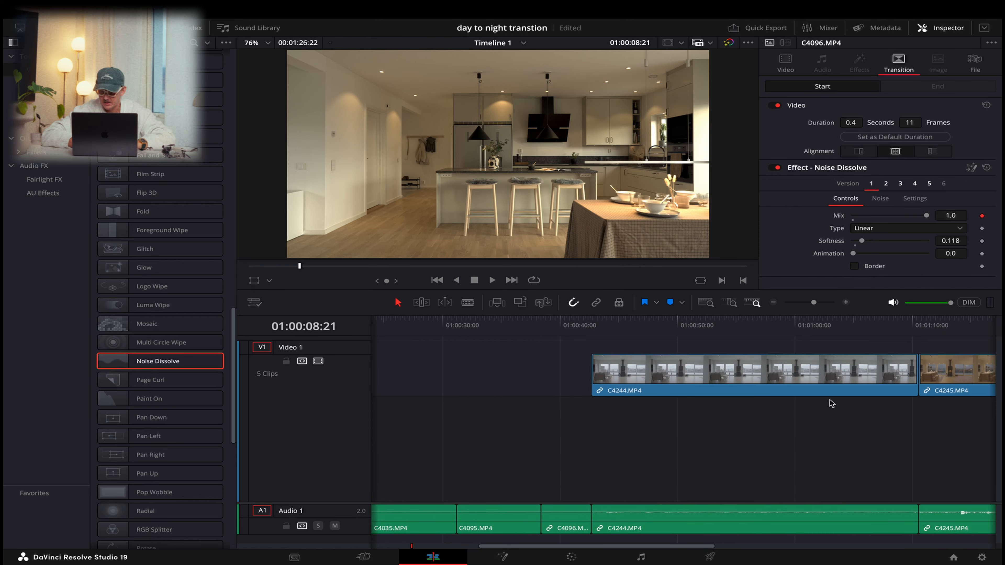
left_click_drag(913, 411, 863, 386)
left_click_drag(786, 386, 529, 367)
- Split C4244.MP4 at 01:00:26:02 and delete the part before the split, keeping C4245.MP4
left_click(480, 329)
key("space")
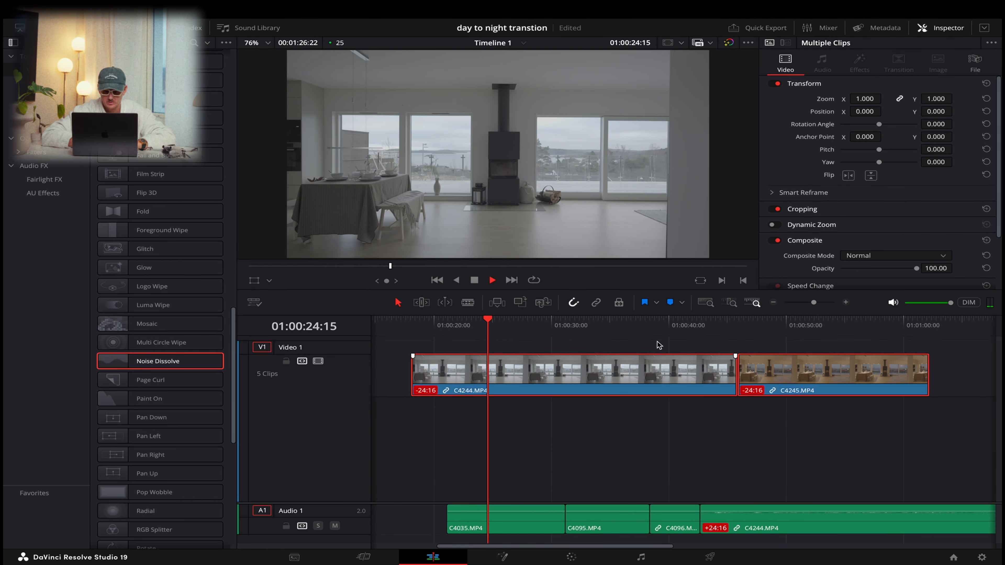
key("space")
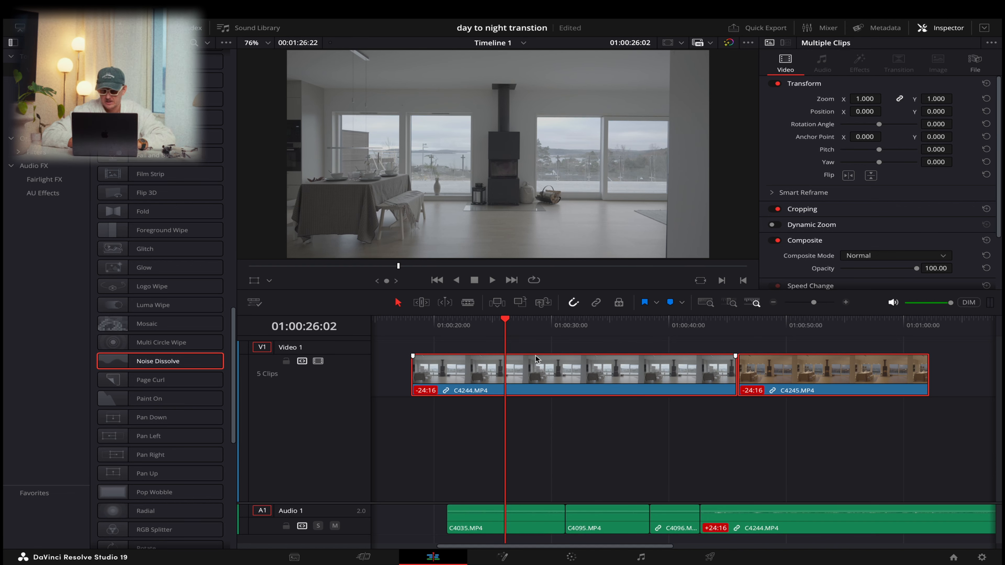
key("ctrl+b")
key("BackSpace")
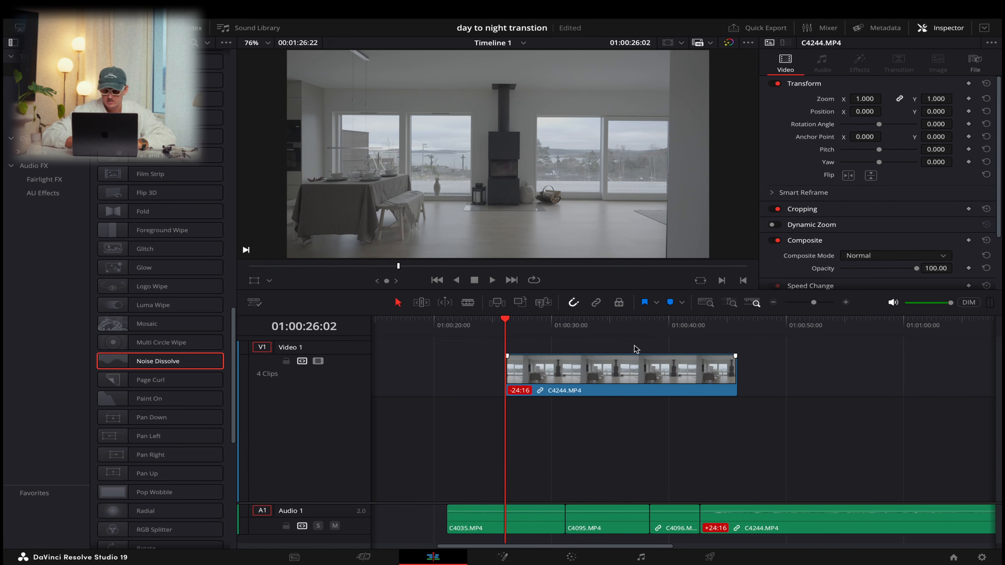
key("ctrl+z")
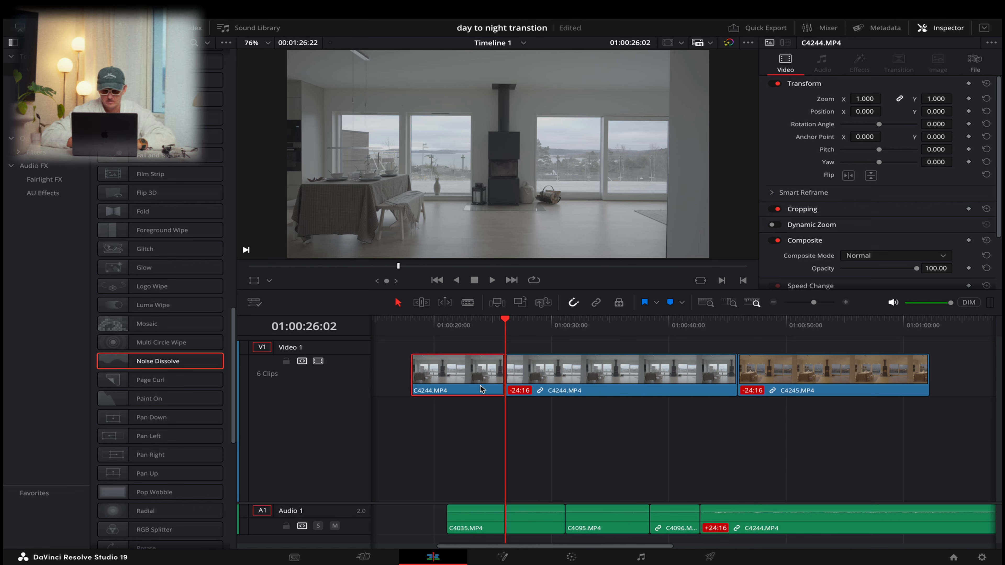
key("BackSpace")
- Shift the remaining C4244.MP4 and C4245.MP4 clips earlier so that C4244.MP4 starts at about 01:00:14:20
left_click_drag(789, 417, 505, 371)
scroll(554, 409, "left", 3)
left_click_drag(684, 390, 749, 376)
- Shorten C4244.MP4 and C4245.MP4 so they meet at about 01:00:26 and C4245.MP4 ends at about 01:00:34
left_click(678, 408)
left_click_drag(743, 475, 643, 473)
left_click_drag(582, 438, 638, 474)
left_click_drag(805, 478, 710, 480)
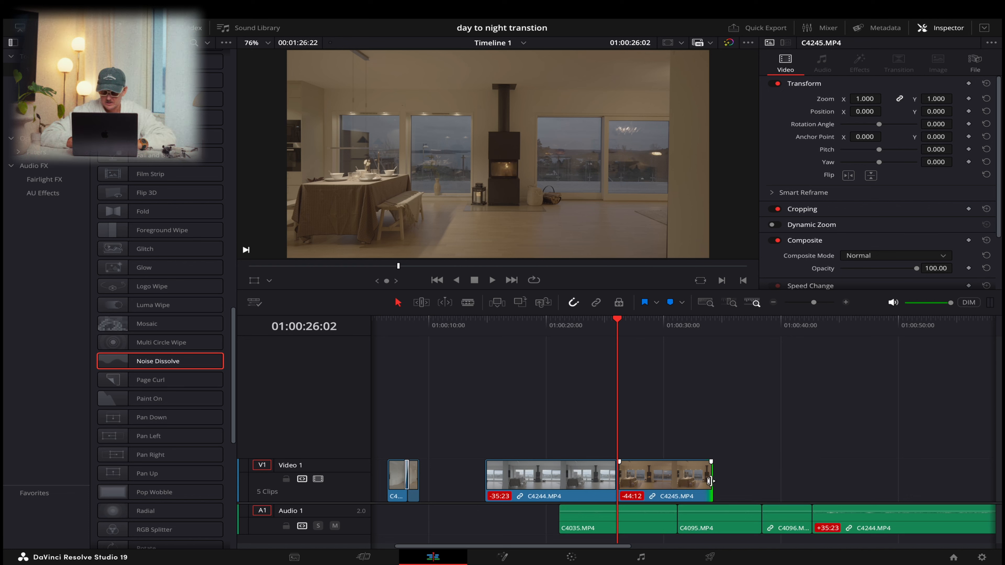
- Trim about five seconds off the start of C4244.MP4 and move both clips earlier, starting at about 01:00:13
left_click_drag(491, 479, 547, 481)
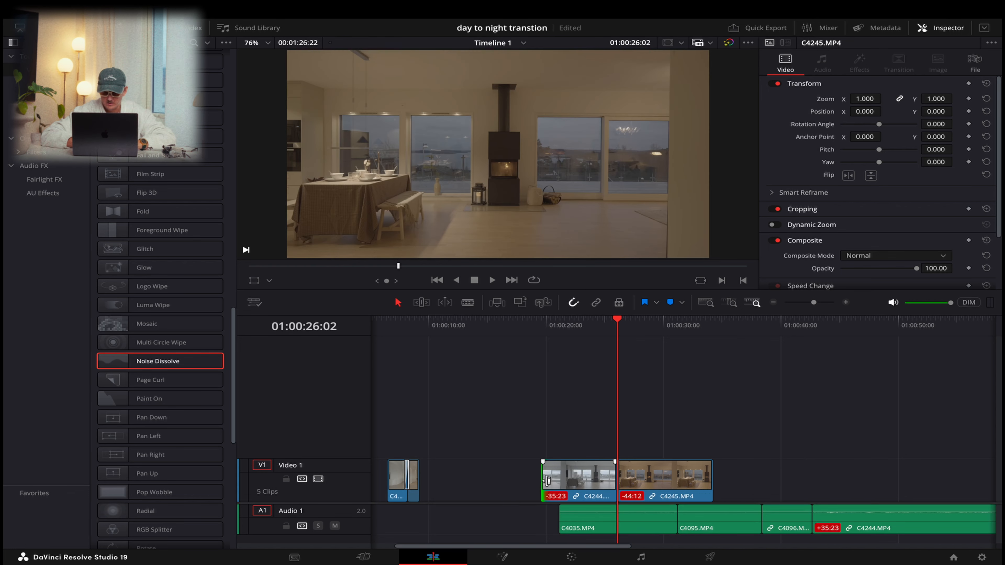
left_click_drag(750, 482, 531, 481)
left_click(527, 432)
- Browse the available video transitions, including the Fusion Transitions, for one that suits the cut between C4244.MP4 and C4245.MP4
scroll(167, 325, "down", 10)
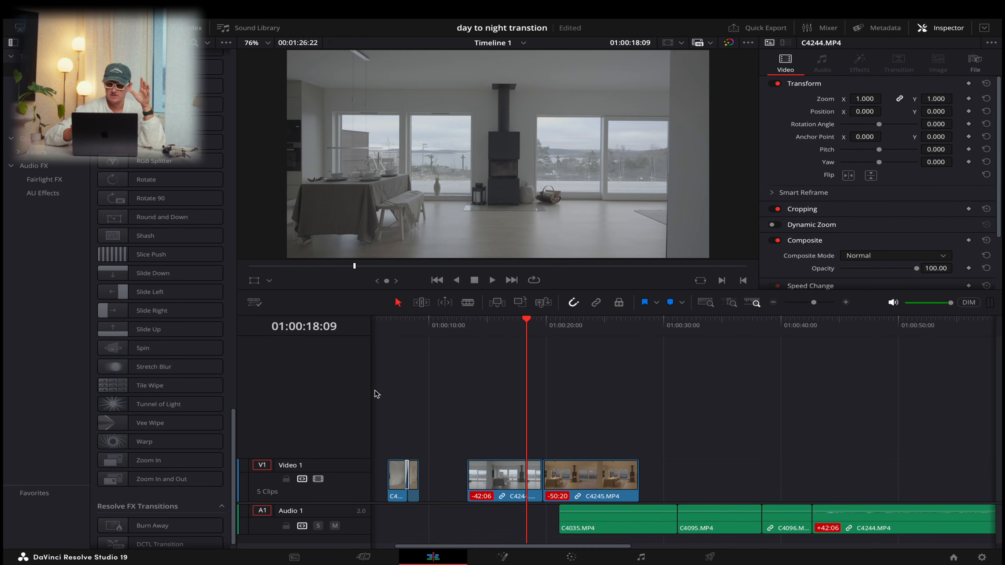
scroll(145, 348, "up", 5)
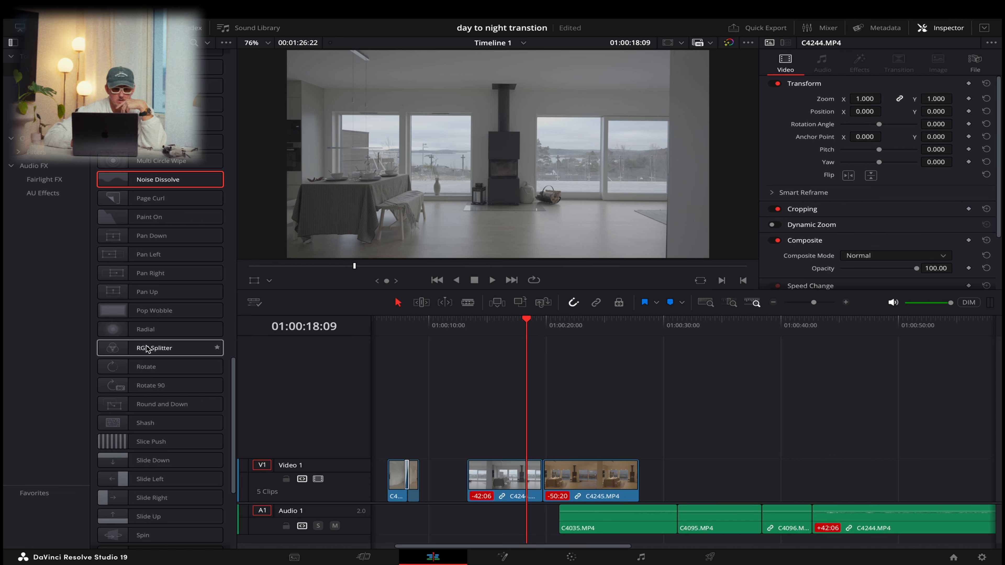
scroll(146, 348, "up", 8)
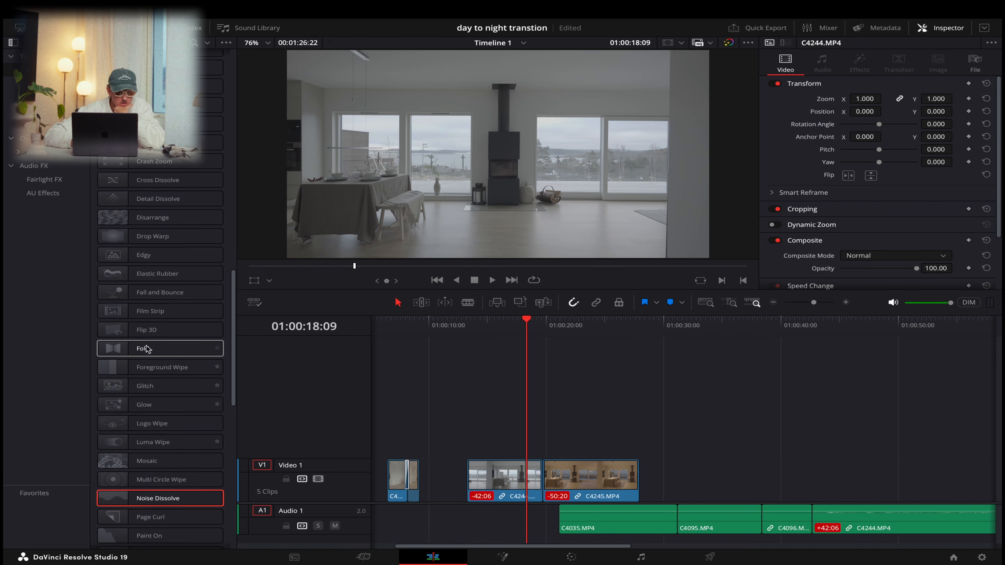
scroll(147, 349, "up", 9)
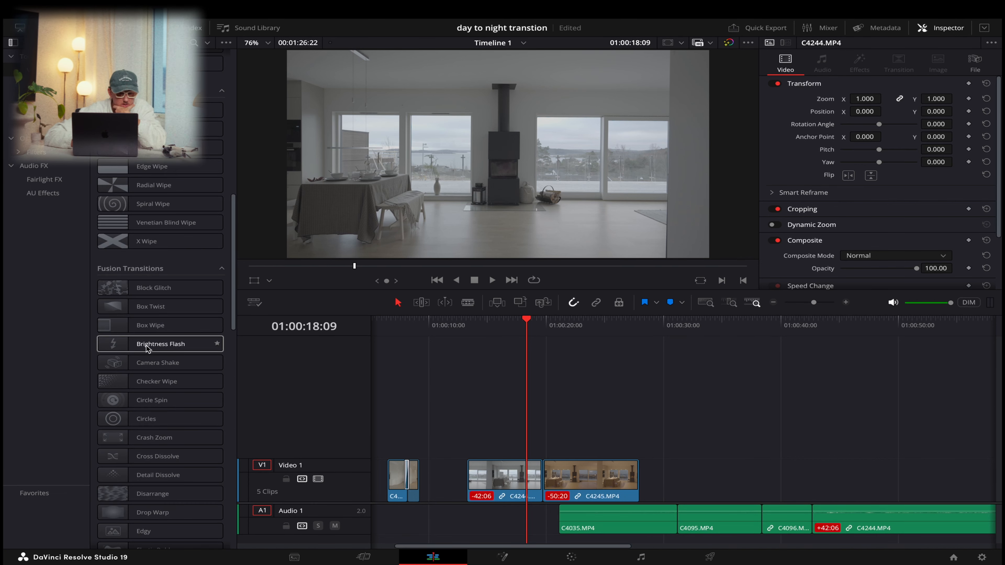
scroll(147, 346, "up", 12)
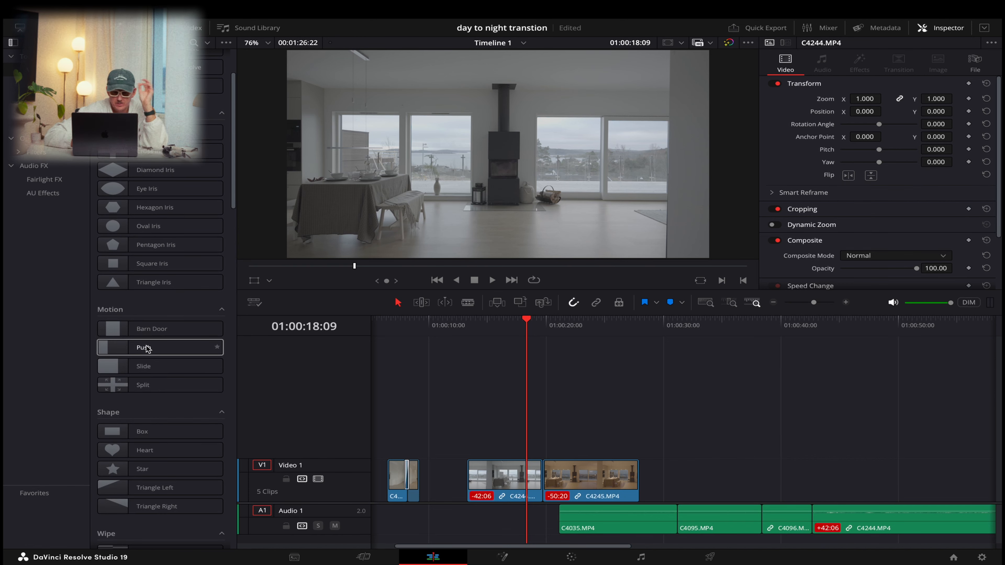
scroll(146, 346, "down", 11)
scroll(147, 348, "down", 12)
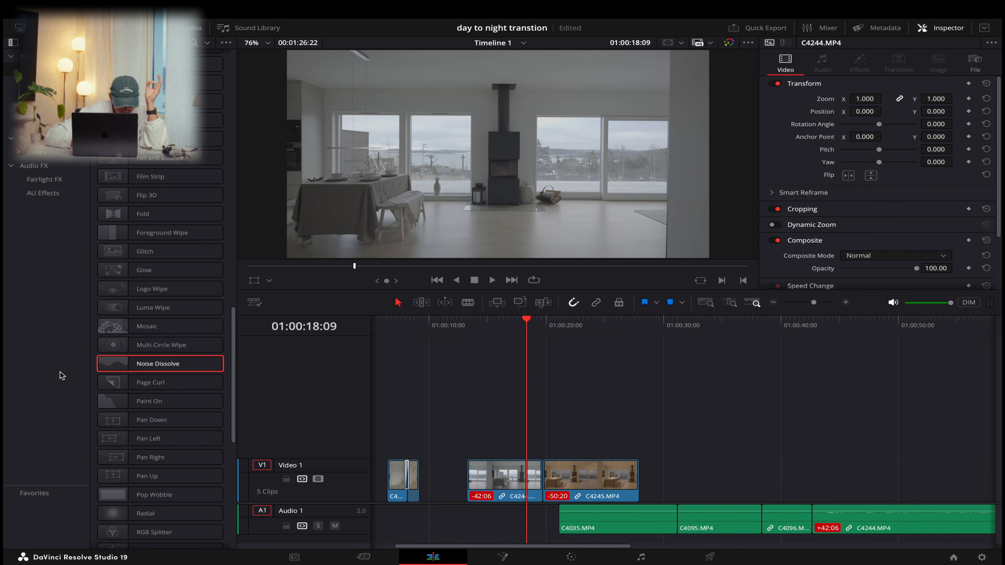
scroll(147, 411, "down", 9)
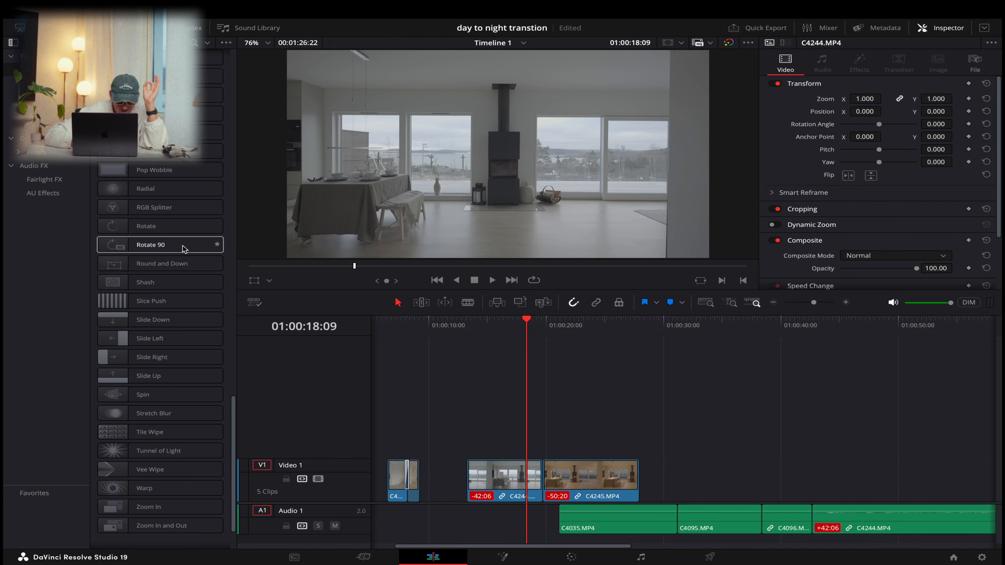
scroll(183, 248, "down", 2)
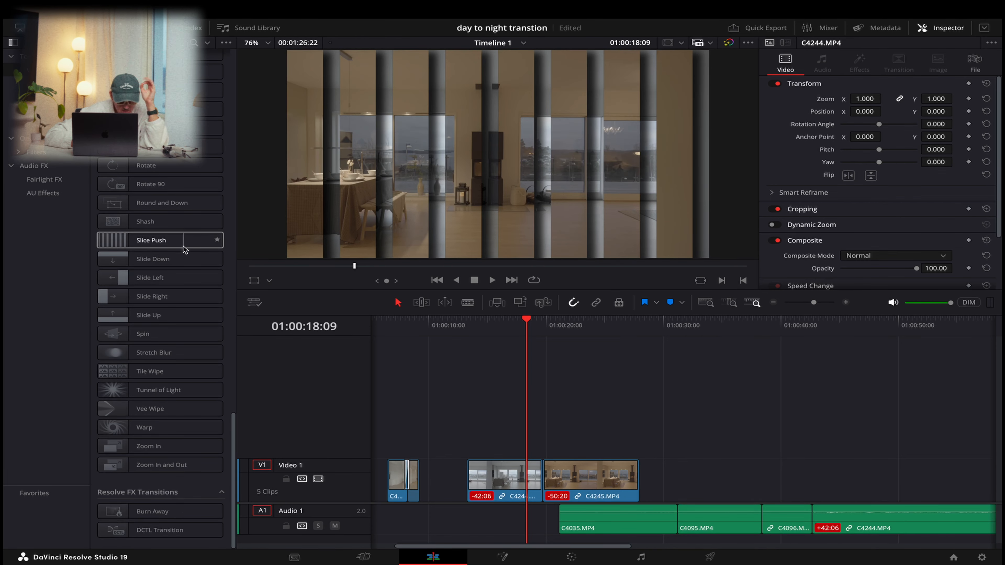
- Add a Cross Dissolve at the start of C4245.MP4, where it meets C4244.MP4, and play back the transition
scroll(178, 238, "up", 20)
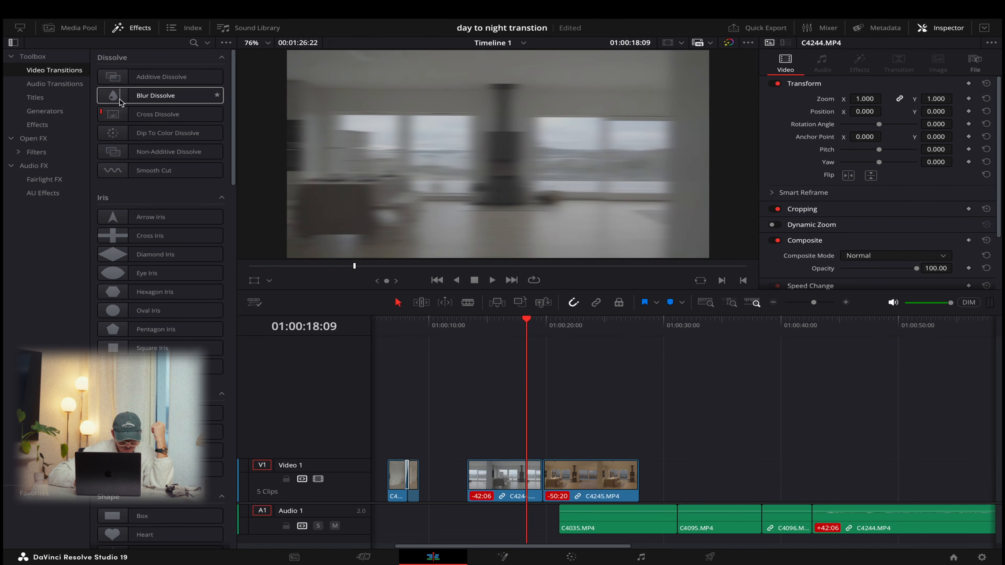
left_click_drag(167, 115, 558, 476)
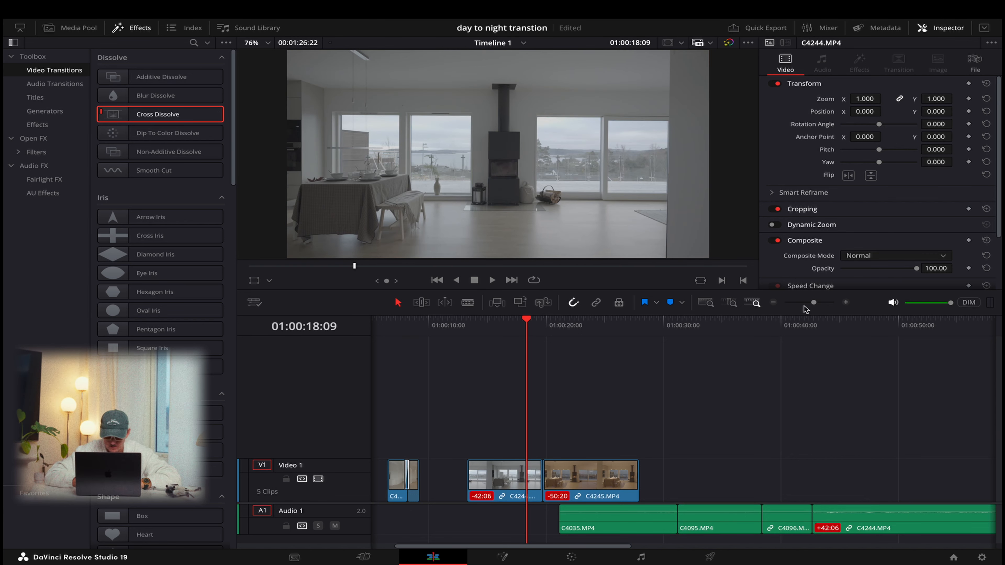
left_click_drag(813, 303, 816, 303)
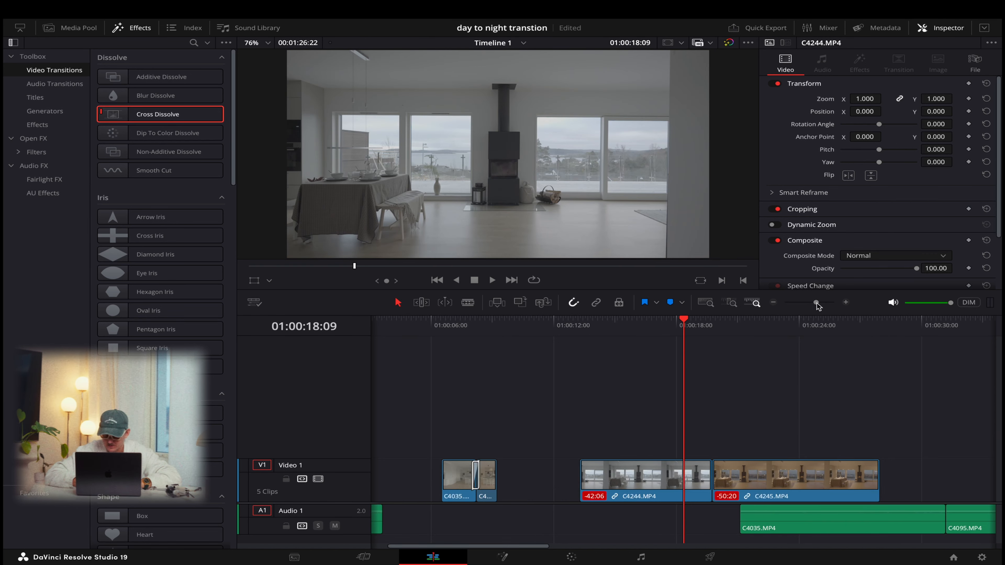
left_click_drag(188, 116, 721, 475)
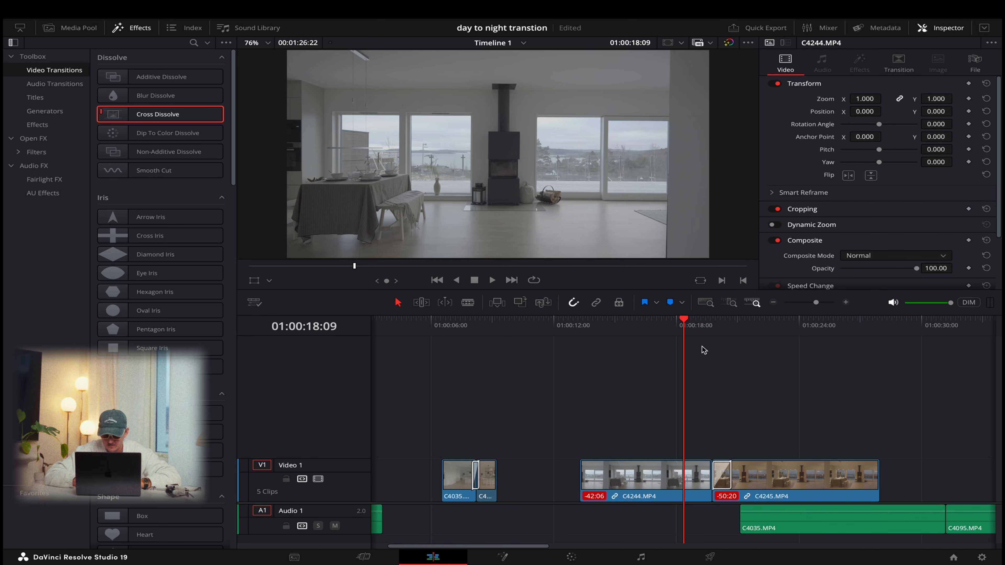
key("space")
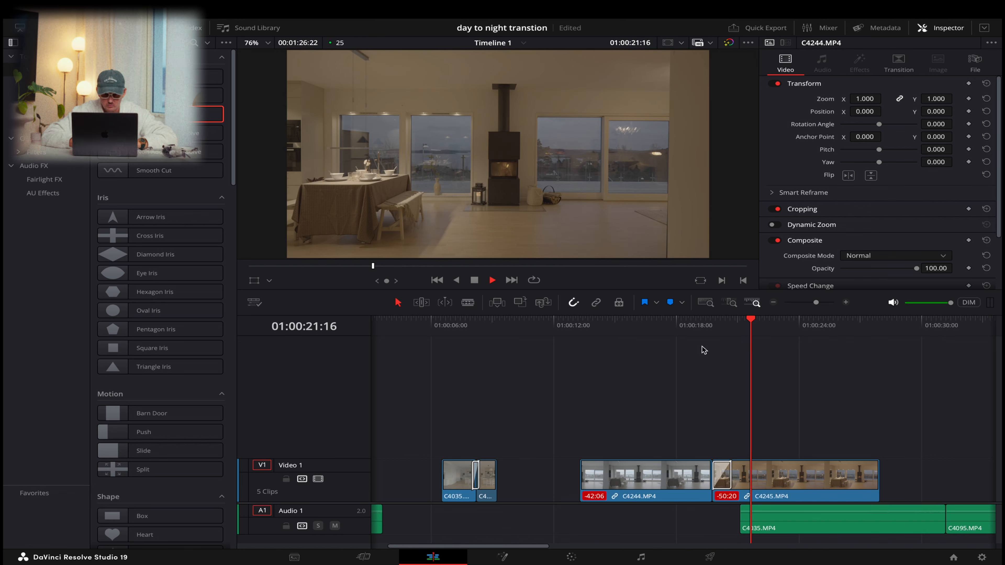
left_click(699, 348)
- Combine C4244.MP4 and C4245.MP4 into a compound clip named "day to tripod" and play back its transition
left_click_drag(926, 471, 657, 460)
right_click(652, 468)
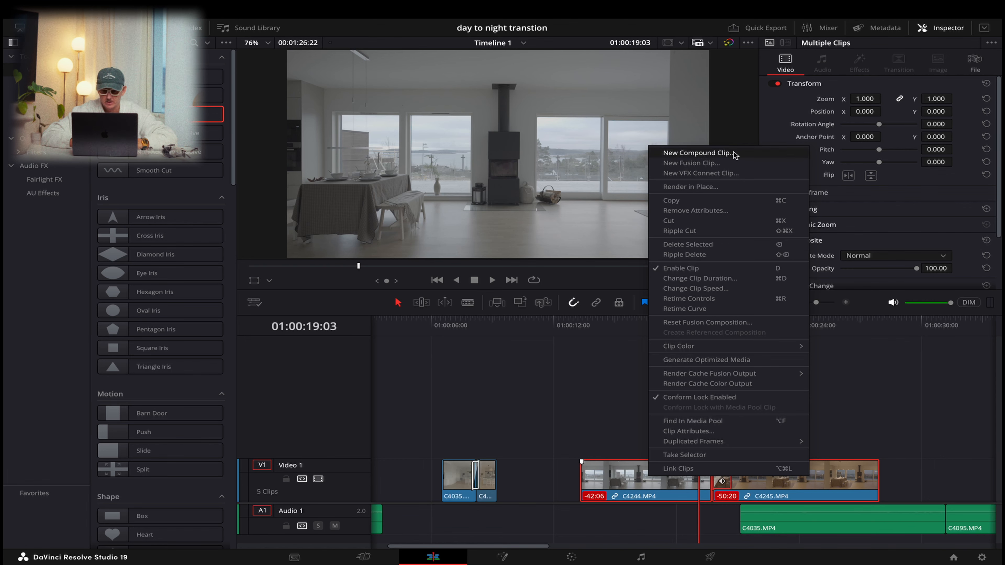
left_click(699, 152)
type("day to tripod")
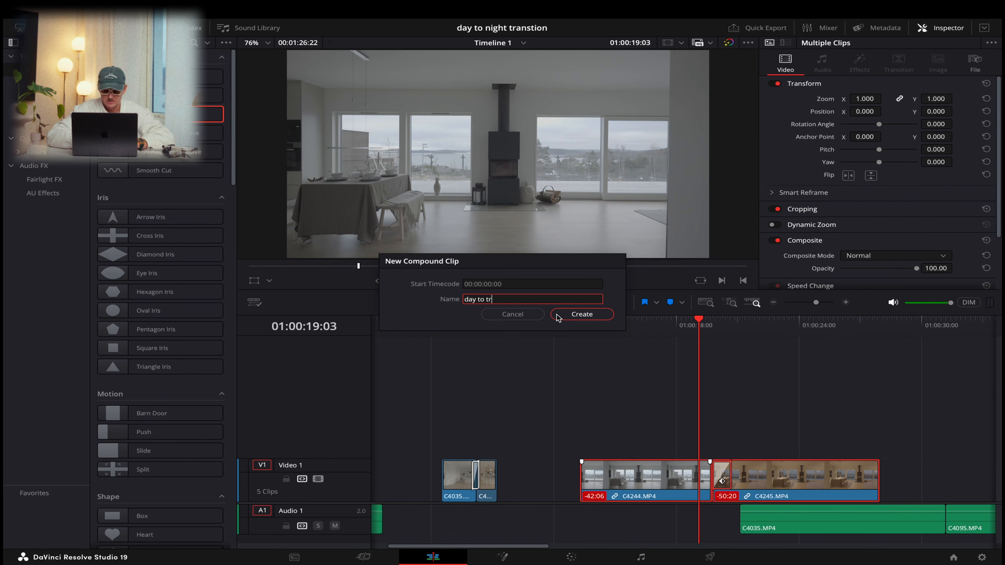
left_click(558, 315)
left_click(679, 322)
key("space")
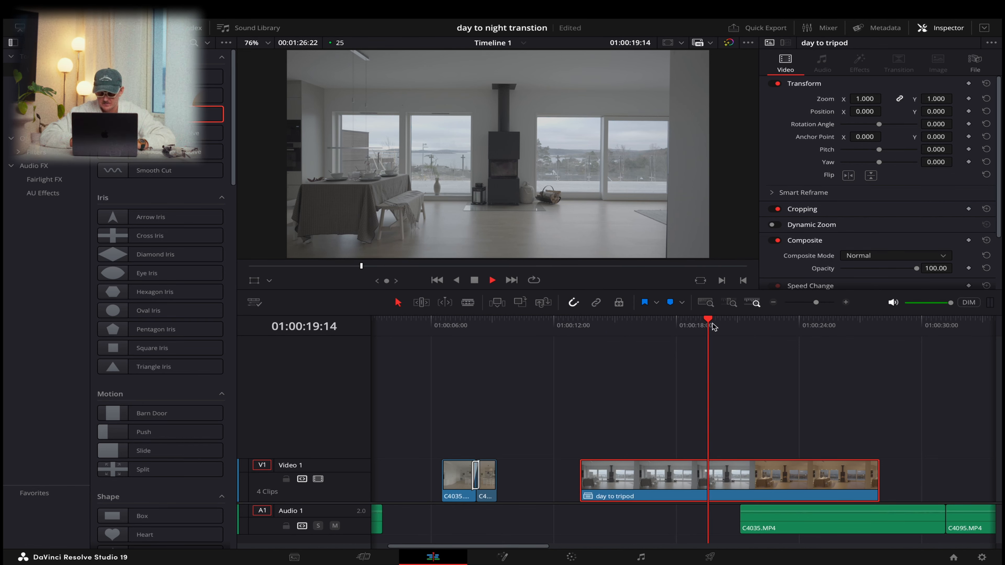
key("space")
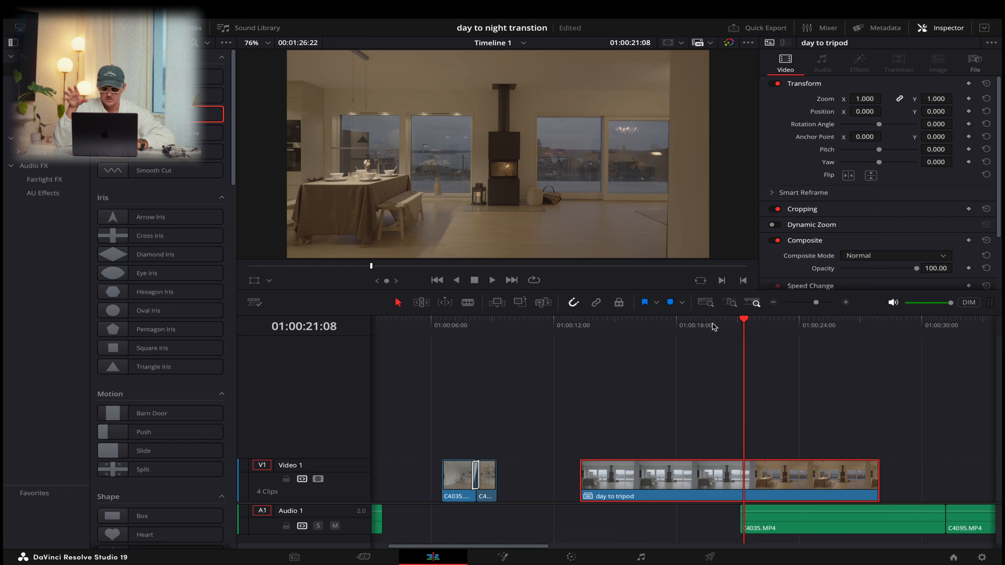
- Trim about three seconds off the start of the day to tripod clip and move it earlier to start at about 01:00:13
left_click_drag(584, 480, 641, 479)
left_click_drag(872, 481, 811, 481)
- Keyframe the day to tripod clip's Transform at 01:00:13:05, set Zoom to 1.180 at 01:00:25:00, and play back the move
left_click(580, 324)
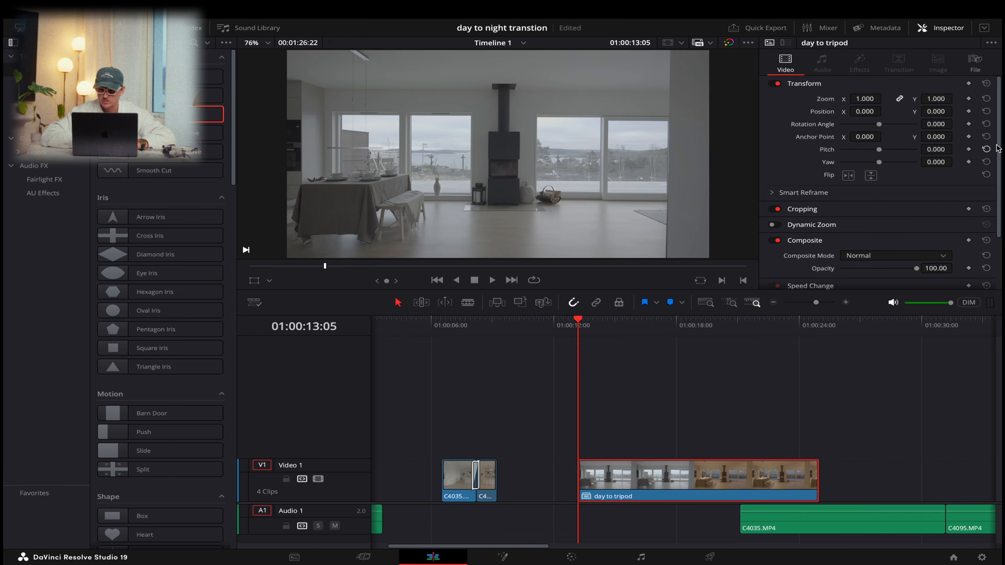
left_click(969, 84)
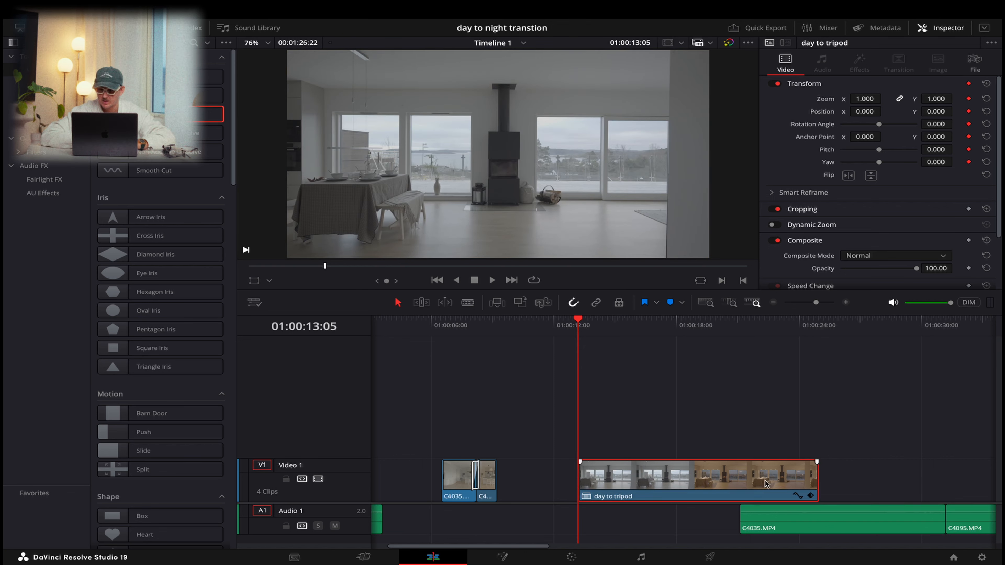
left_click(819, 324)
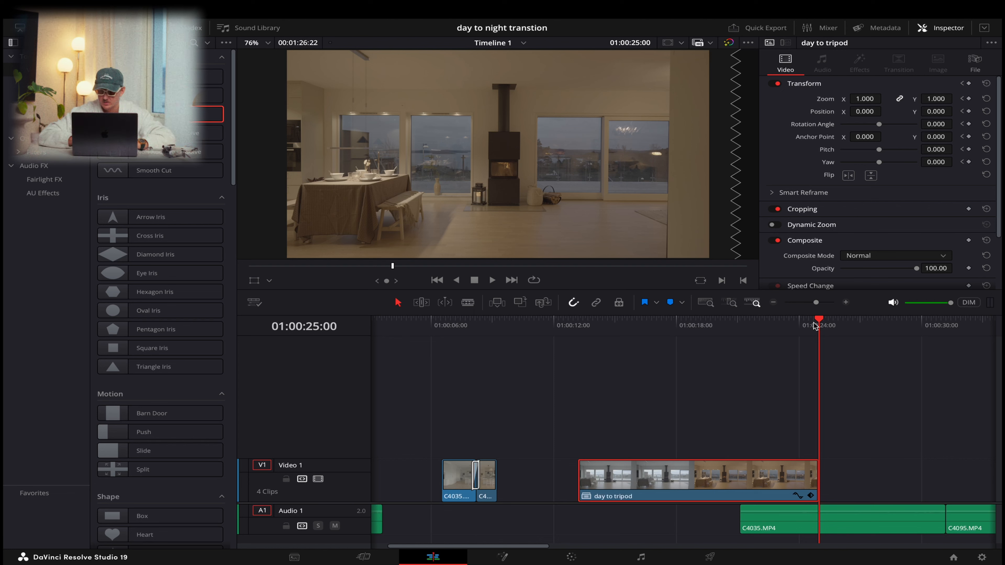
left_click_drag(864, 99, 924, 99)
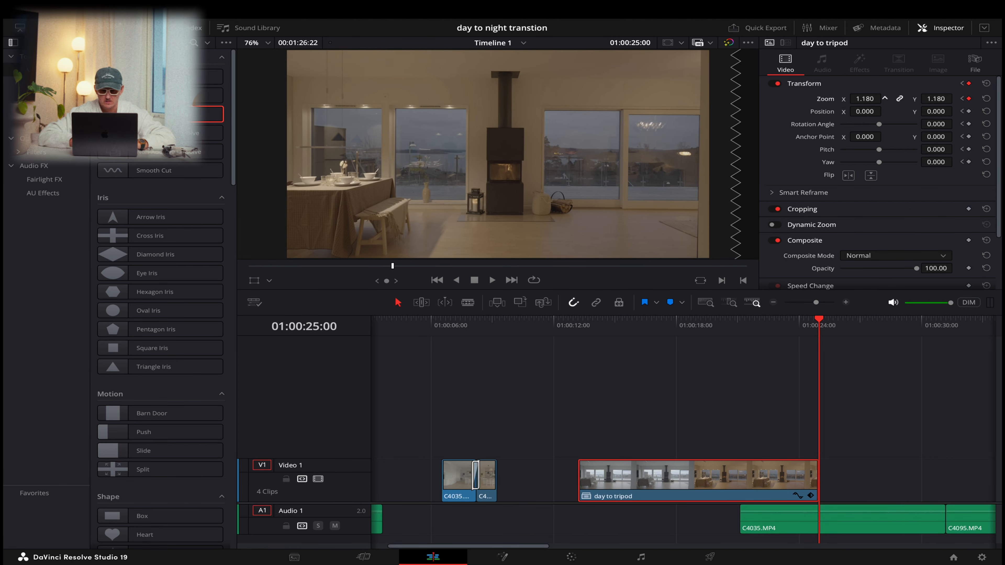
left_click(579, 323)
key("space")
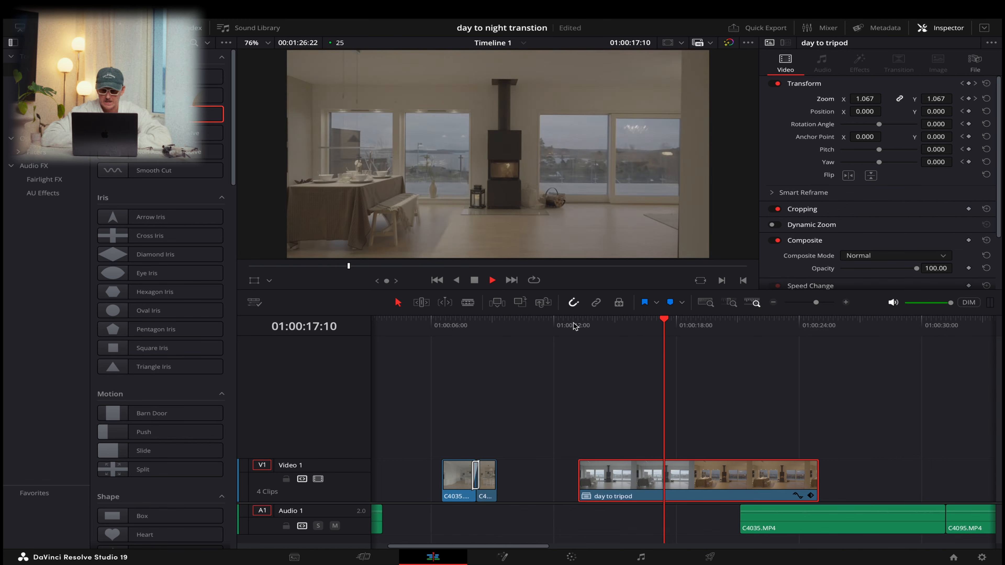
key("space")
- Set the day to tripod clip's Zoom keyframe at 01:00:25:00 to 1.550, play back the zoom, and save the project
left_click_drag(805, 323, 806, 327)
key("Right")
key("Right")
key("Right")
key("Right")
key("Right")
key("Right")
key("Right")
key("Right")
key("Right")
key("Right")
key("Right")
key("Right")
left_click_drag(864, 99, 884, 98)
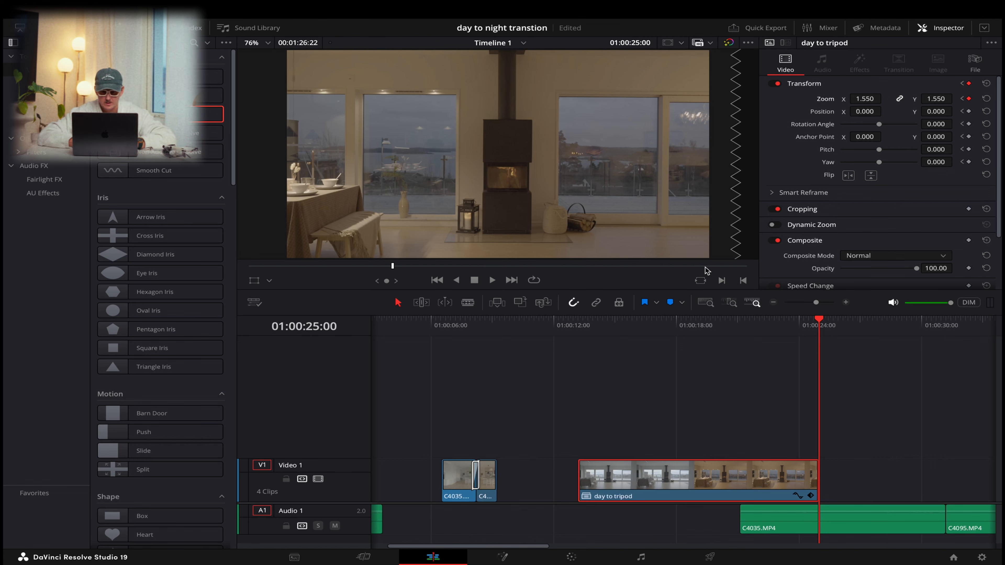
left_click(578, 326)
key("space")
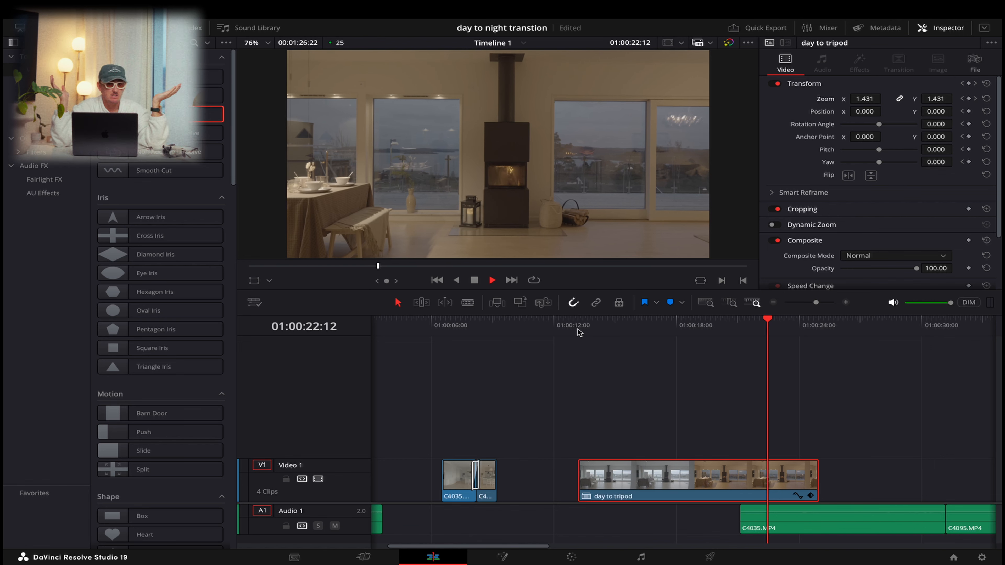
key("space")
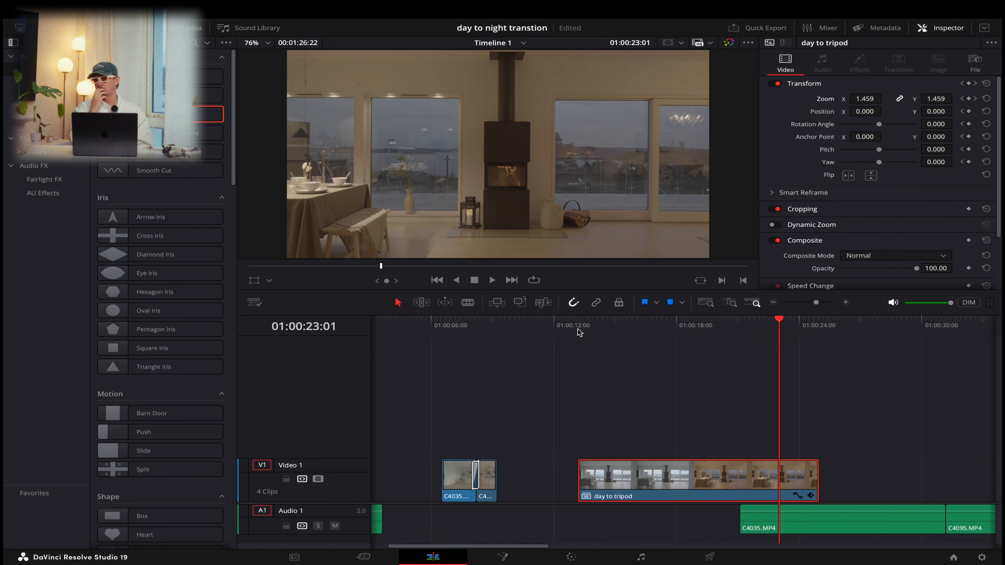
key("ctrl+s")
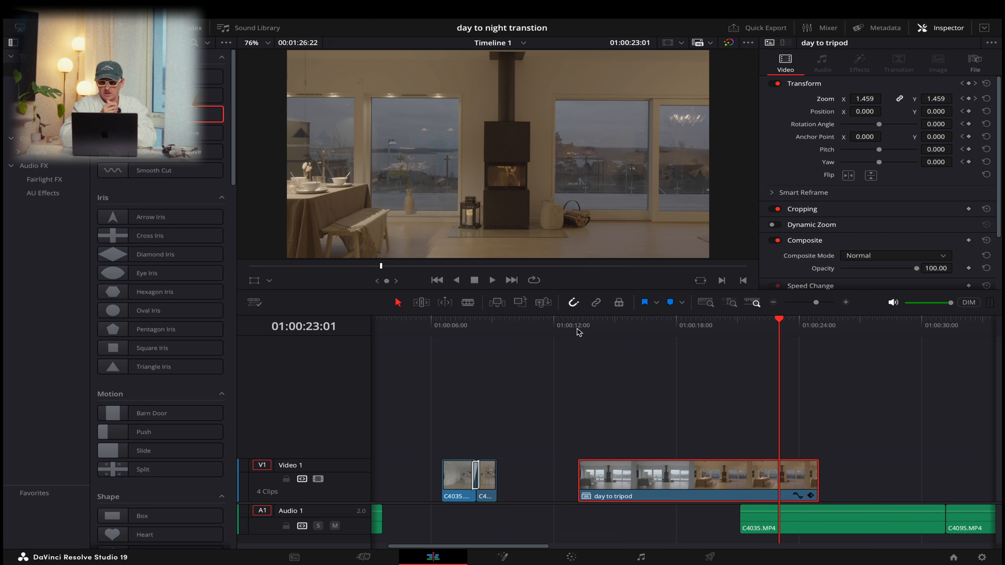
- Play back the first day-to-night transition from the beginning of the timeline
scroll(501, 347, "left", 3)
left_click(384, 325)
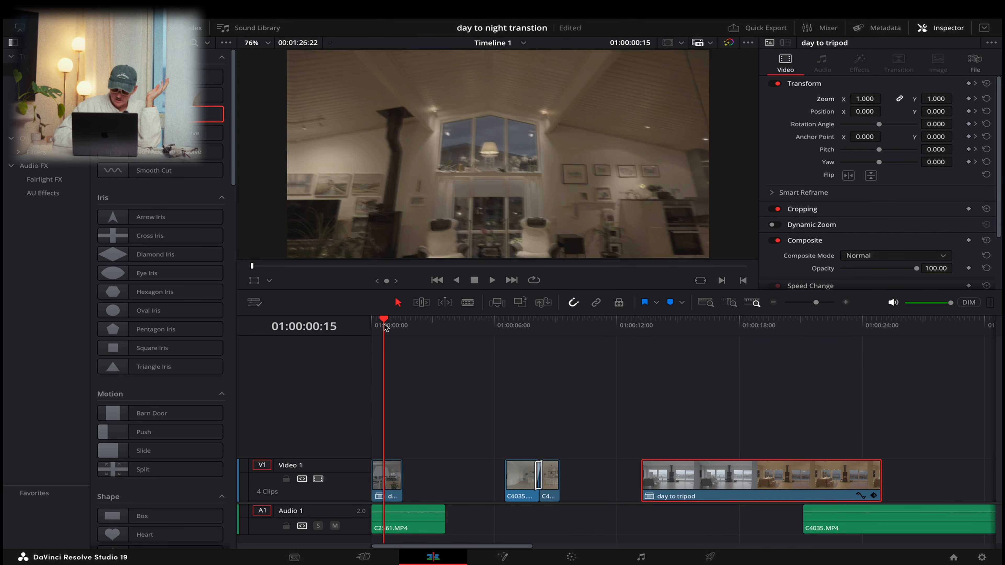
left_click(374, 327)
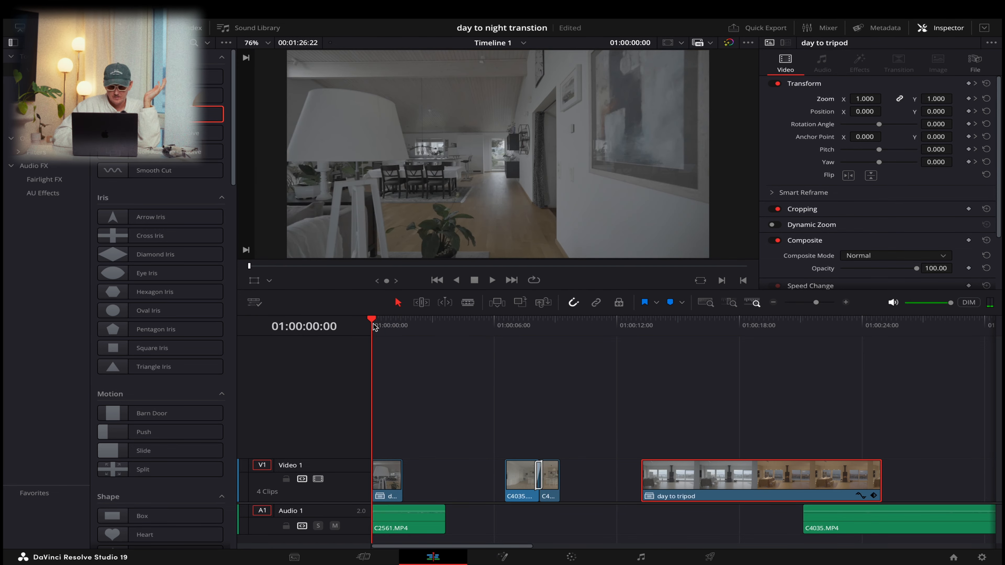
key("space")
key("space")
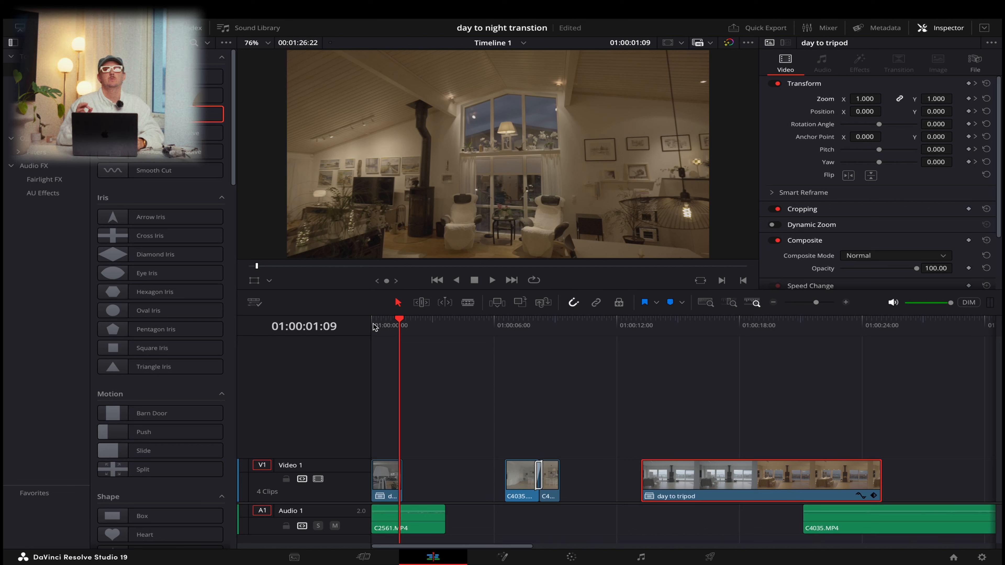
left_click(376, 321)
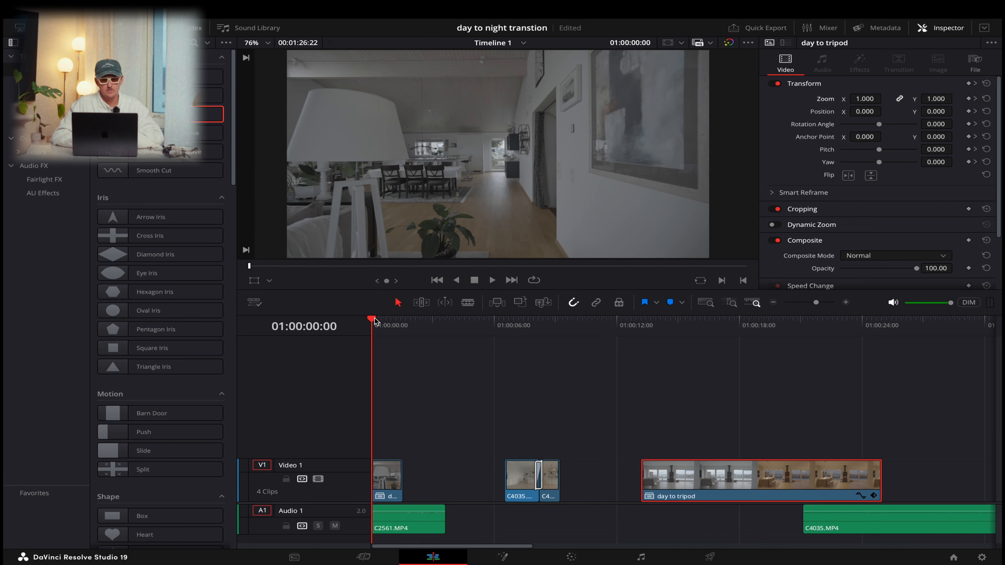
key("space")
key("space")
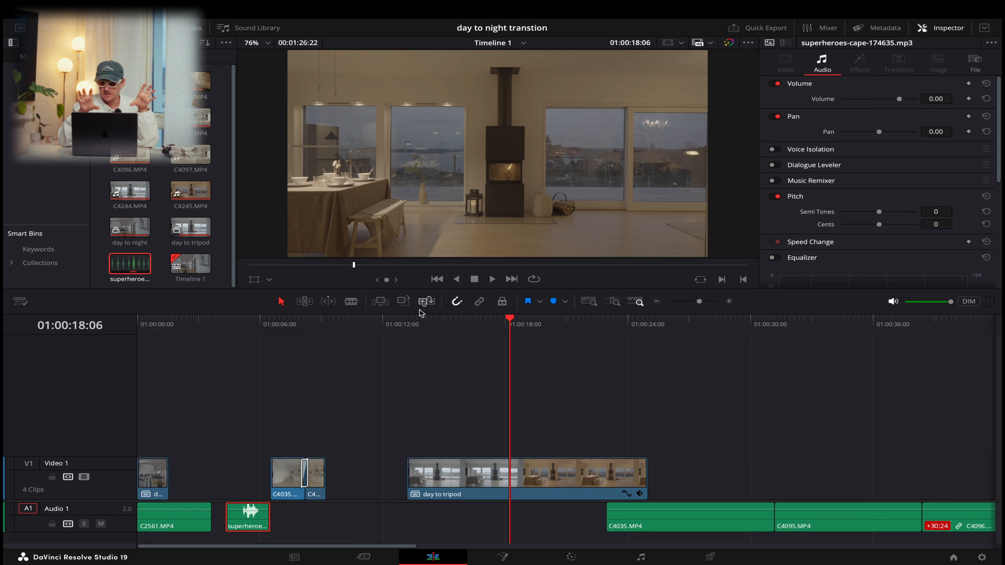
- Delete the C2561.MP4 audio clip from the start of Audio 1
left_click(181, 517)
key("Delete")
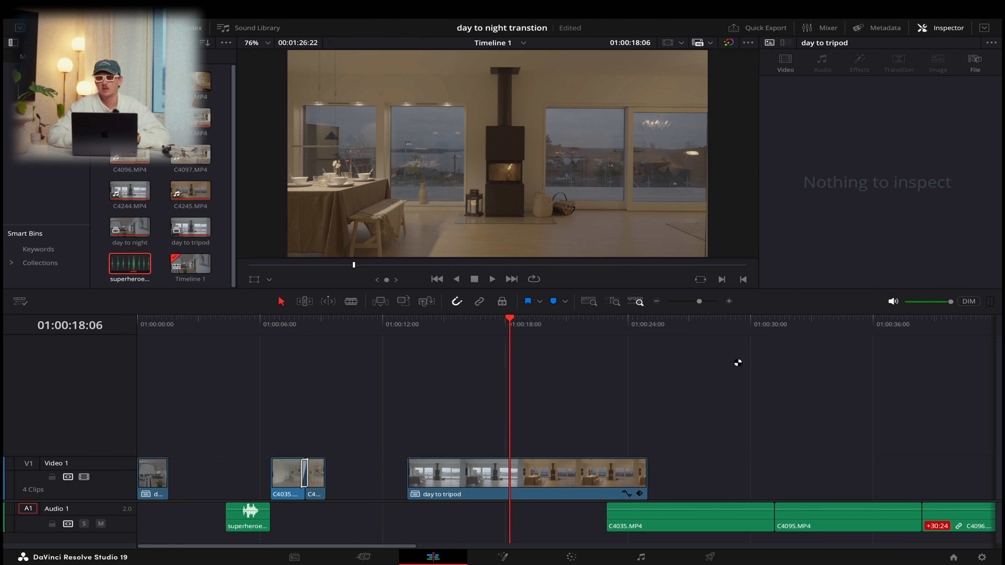
- Trim about half a second off the start of the superheroes-cape-174635.mp3 sound effect on Audio 1
left_click(698, 304)
left_click_drag(698, 304, 703, 302)
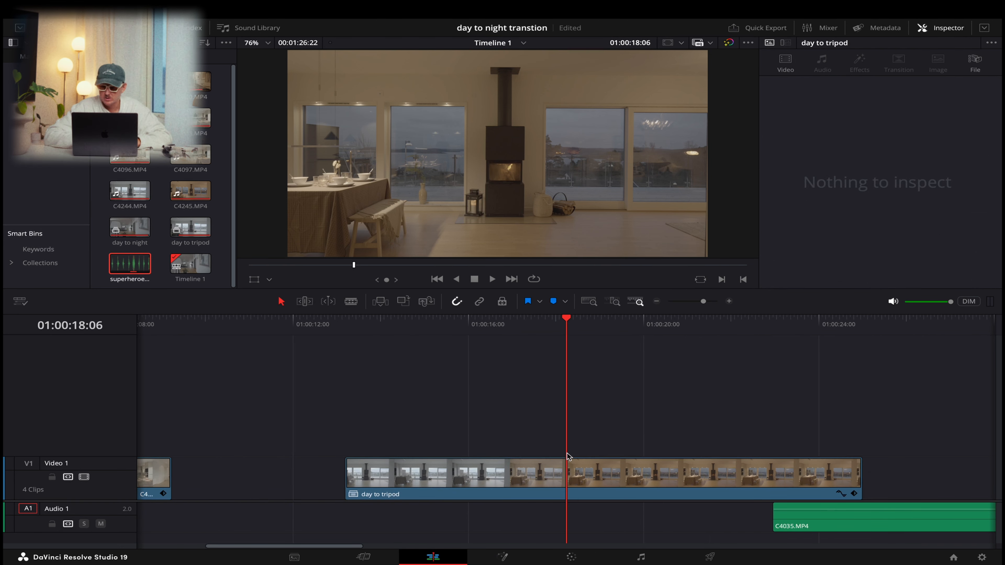
scroll(565, 458, "left", 5)
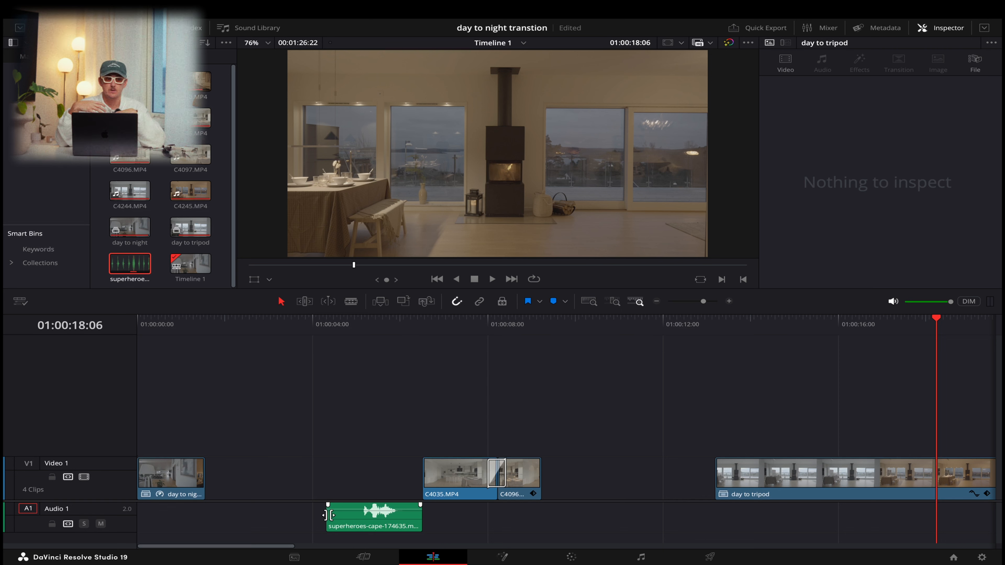
left_click_drag(329, 515, 359, 516)
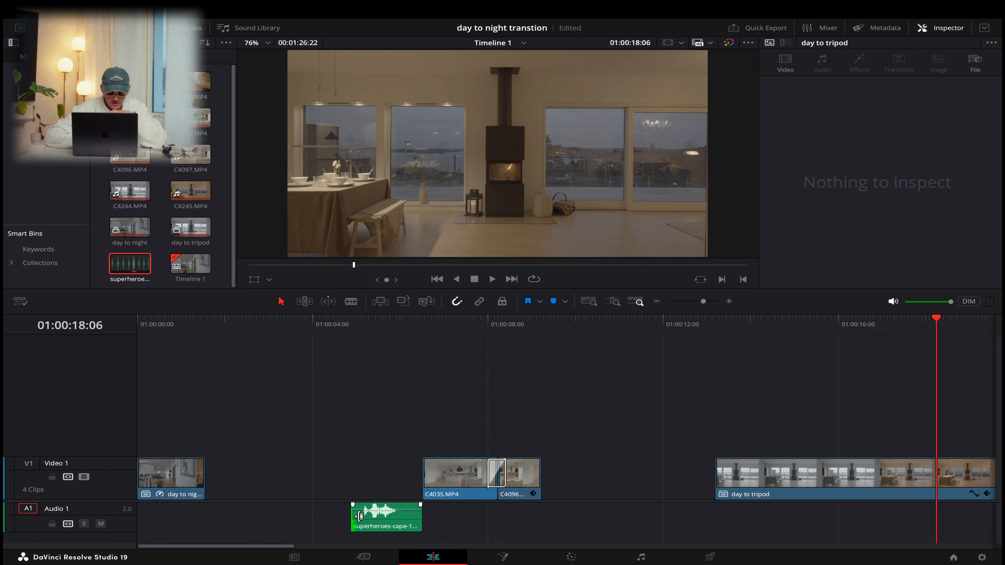
- Play back the trimmed whoosh sound effect and move it to the timeline start, beneath the day to night clip
left_click(347, 319)
key("space")
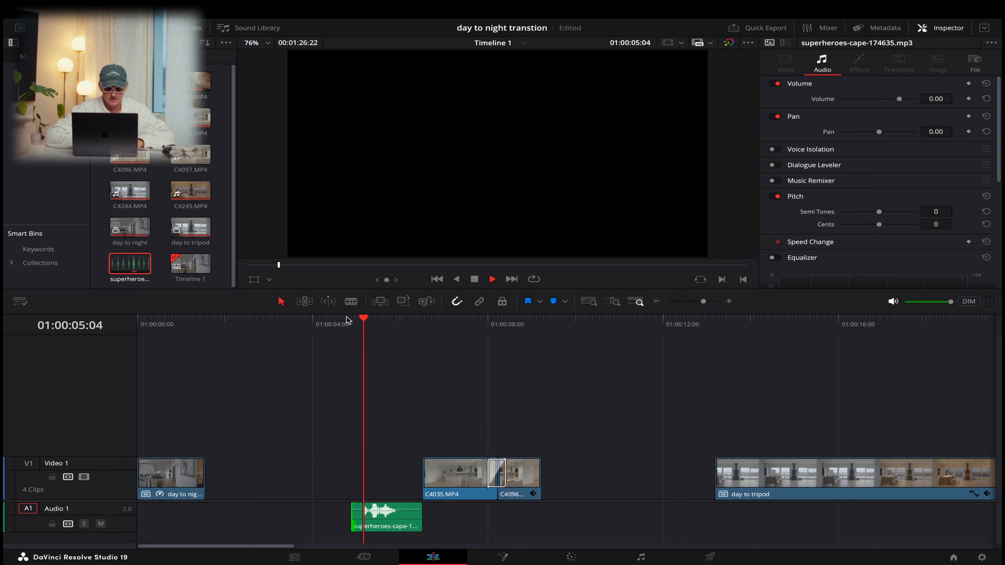
left_click_drag(382, 520, 169, 520)
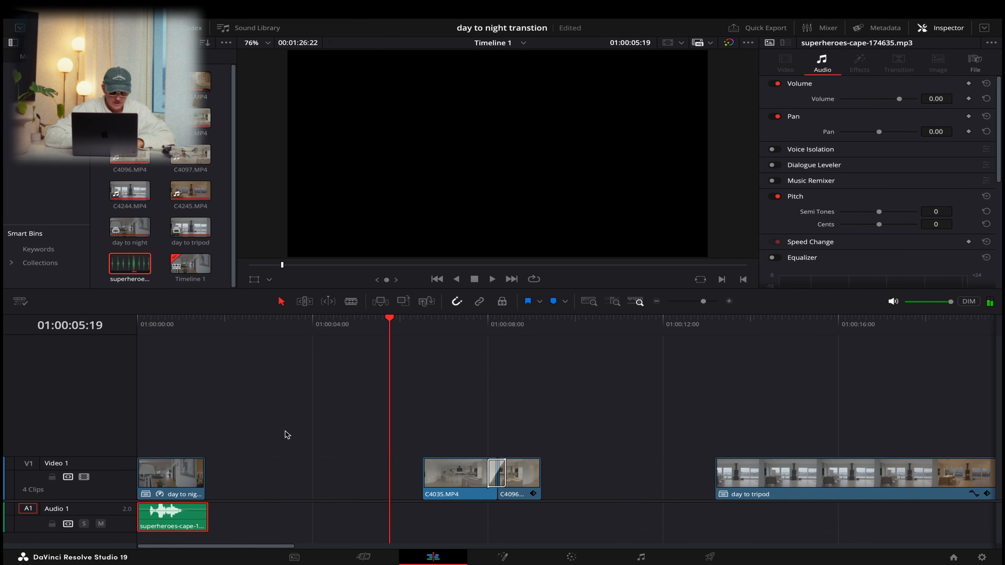
- Play back the day to night clip together with the whoosh sound effect from the timeline start
left_click(168, 322)
left_click_drag(703, 301, 706, 302)
left_click_drag(176, 328, 66, 328)
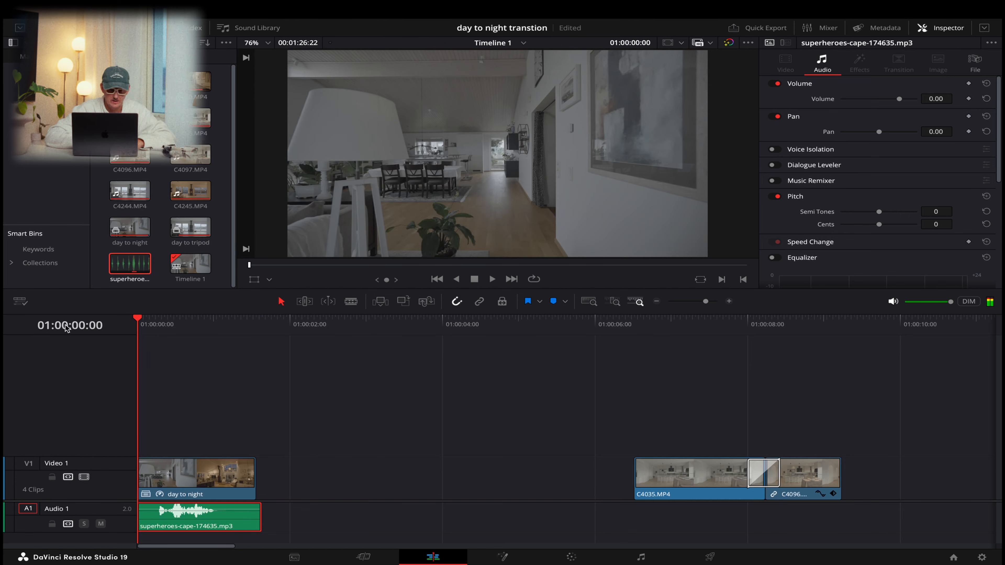
key("space")
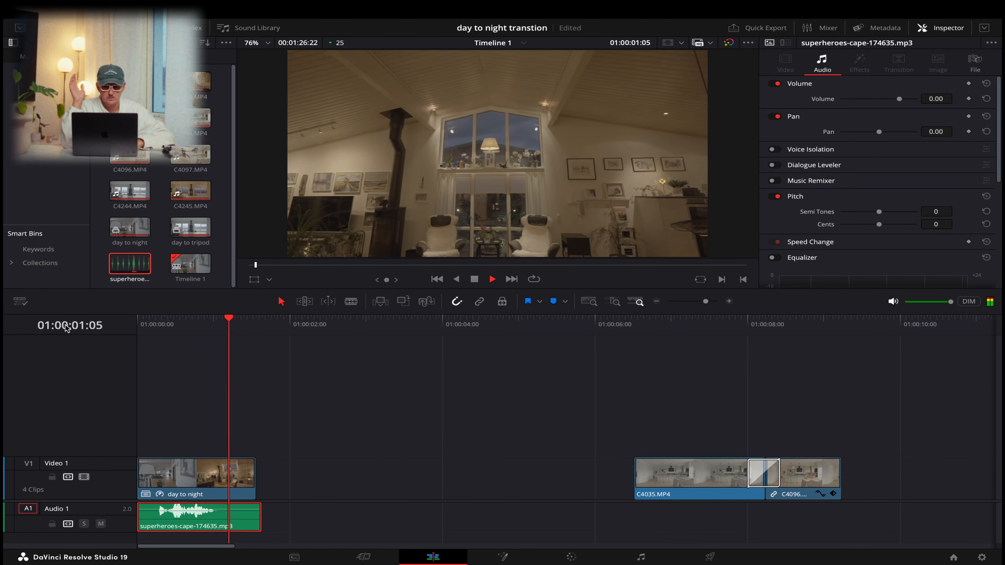
key("space")
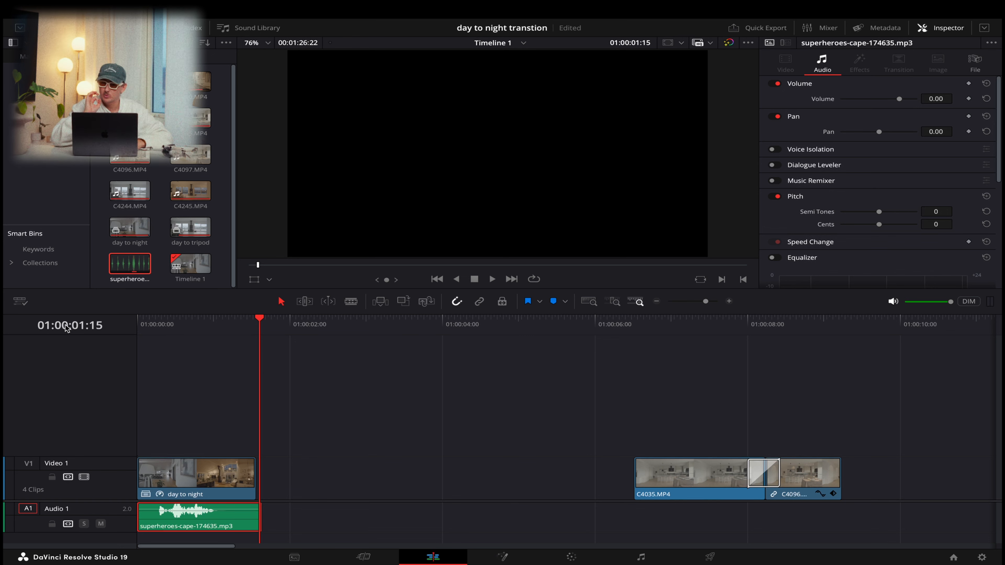
left_click(147, 322)
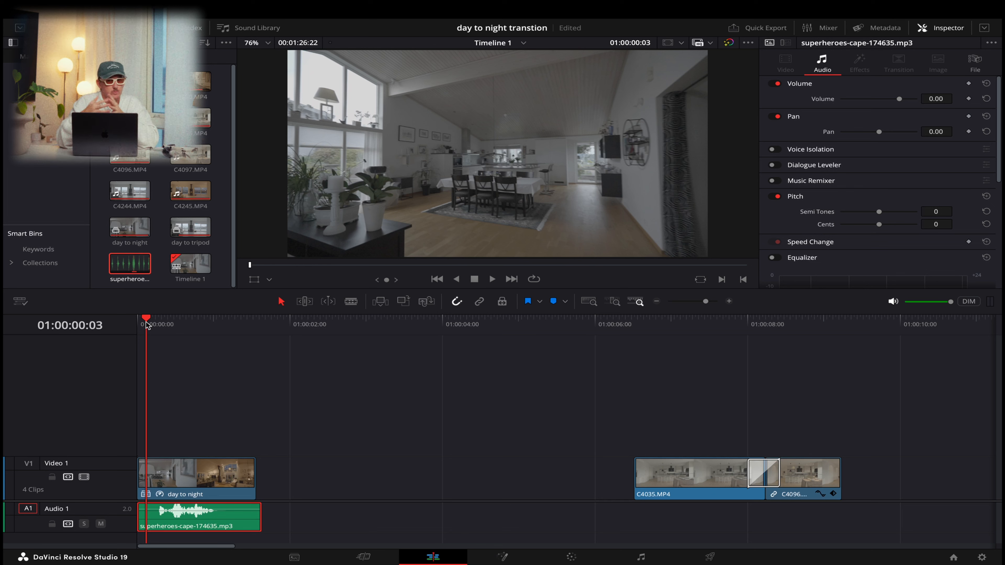
key("space")
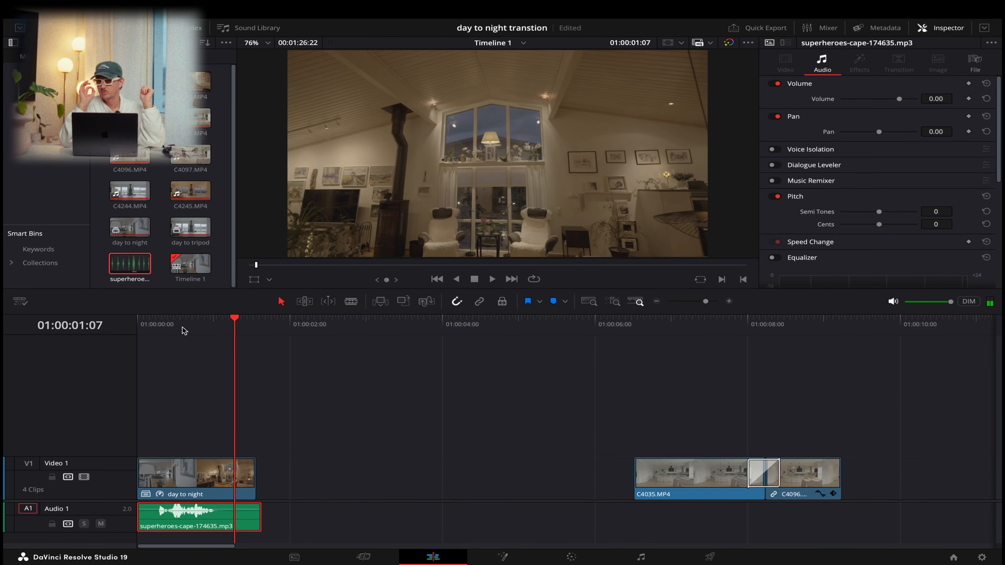
- Play back the dissolve between C4035.MP4 and C4096.MP4 from about 01:00:08:00
left_click(749, 333)
key("space")
key("space")
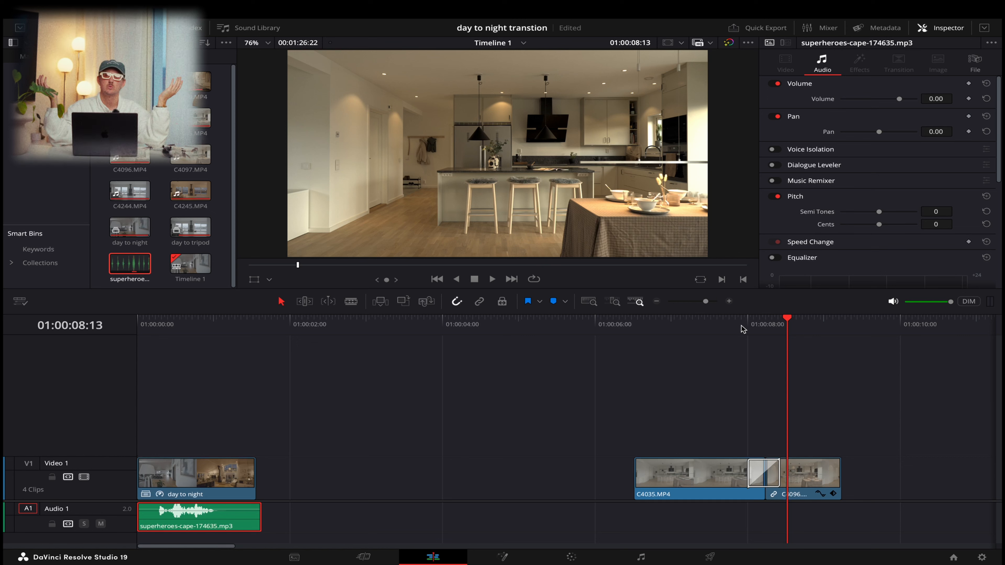
left_click(742, 328)
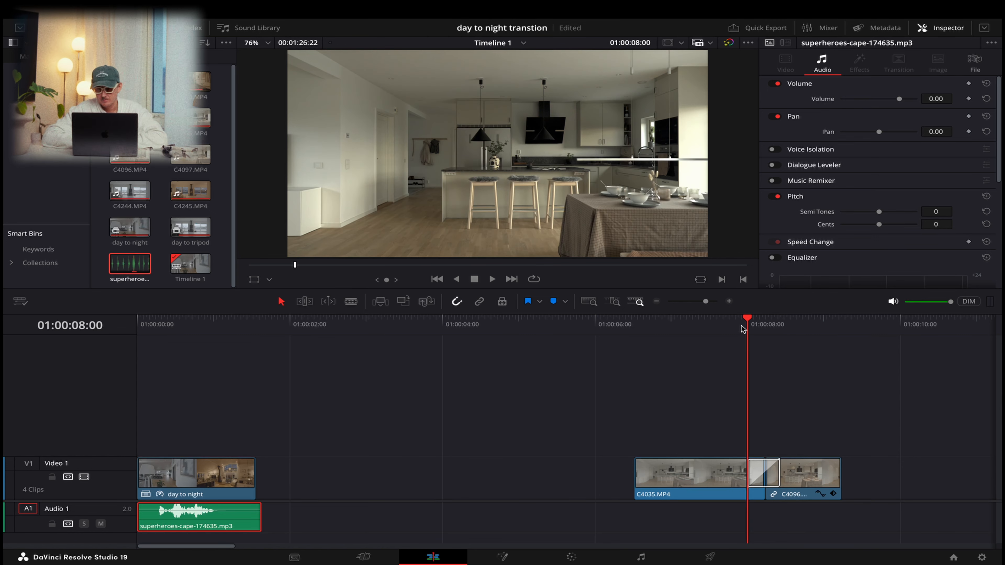
key("space")
key("space")
- Play back the day-to-night change in the middle of the day to tripod clip
scroll(880, 471, "right", 4)
scroll(880, 471, "right", 4)
left_click(794, 339)
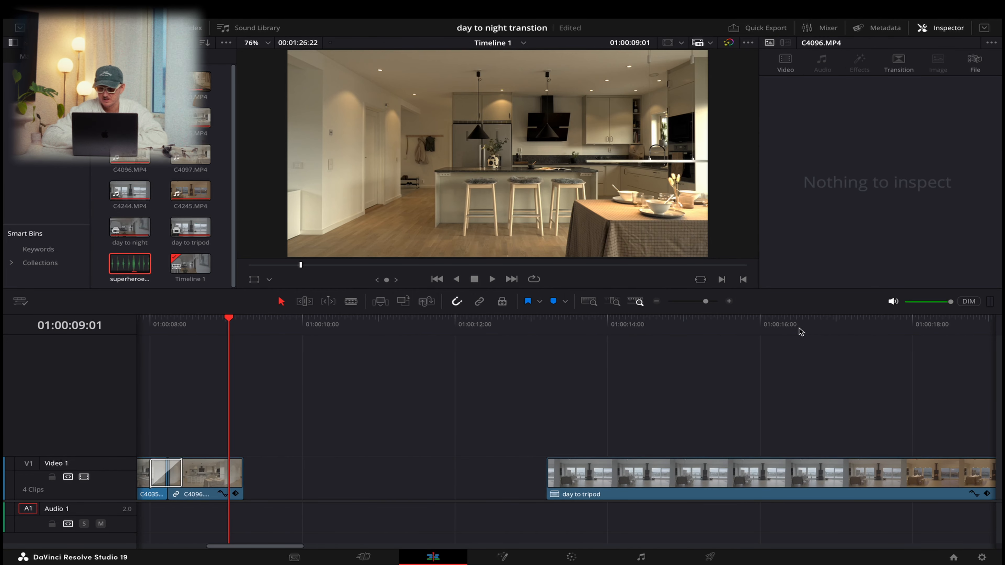
left_click(800, 328)
key("space")
key("space")
scroll(823, 397, "right", 3)
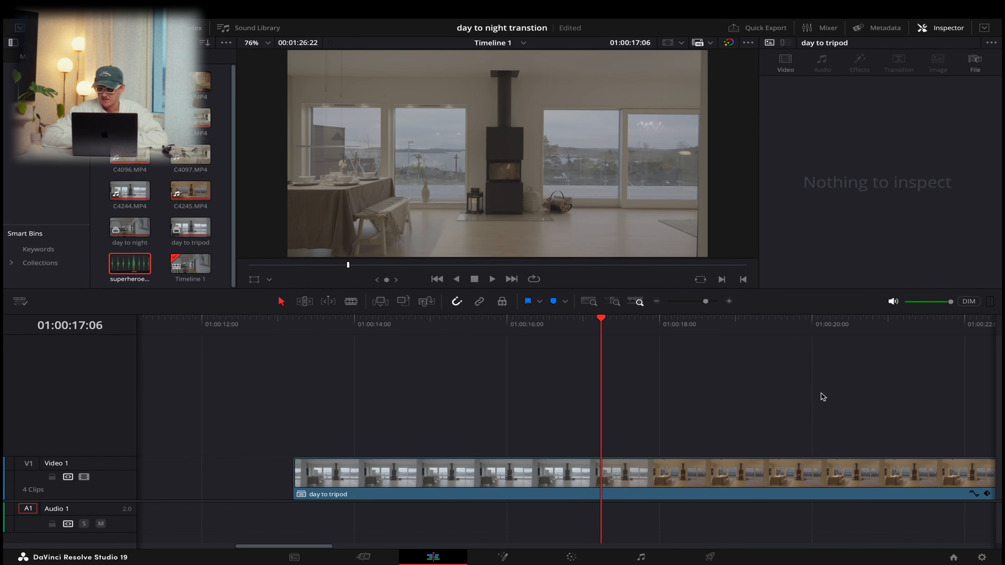
key("space")
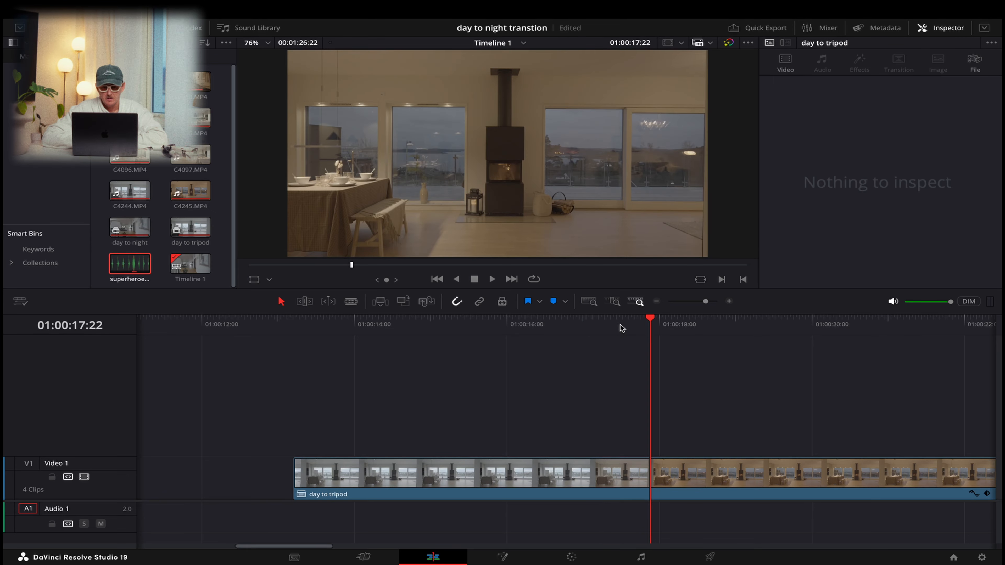